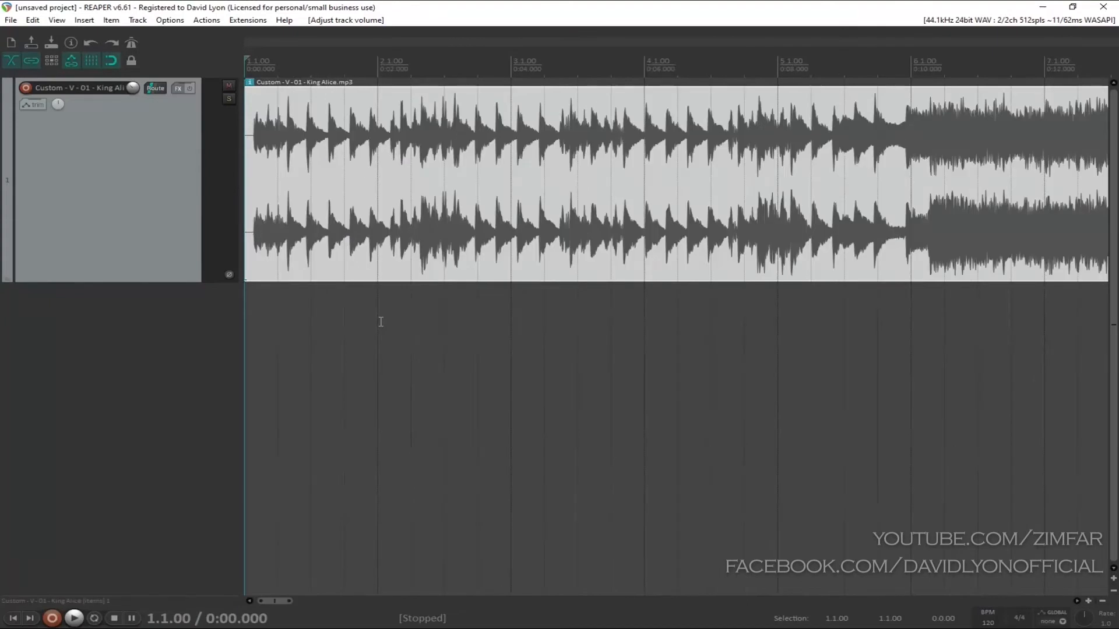
# Step: Play the King Alice track from the beginning through the point where the full band enters, and stop playback
pyautogui.press('space')
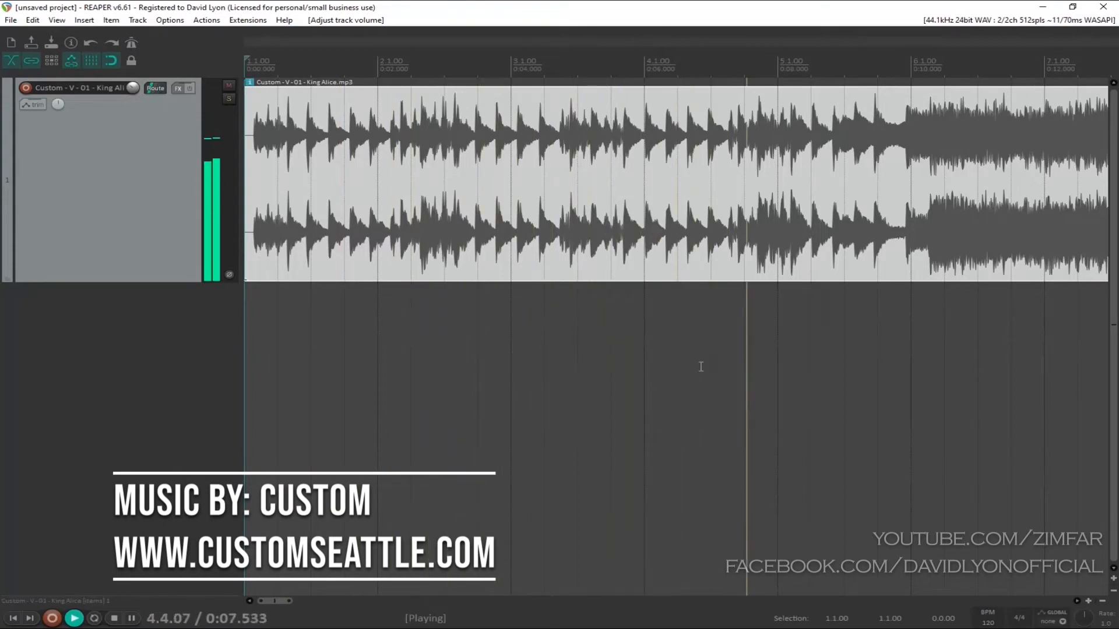
pyautogui.scroll(-1, 701, 367)
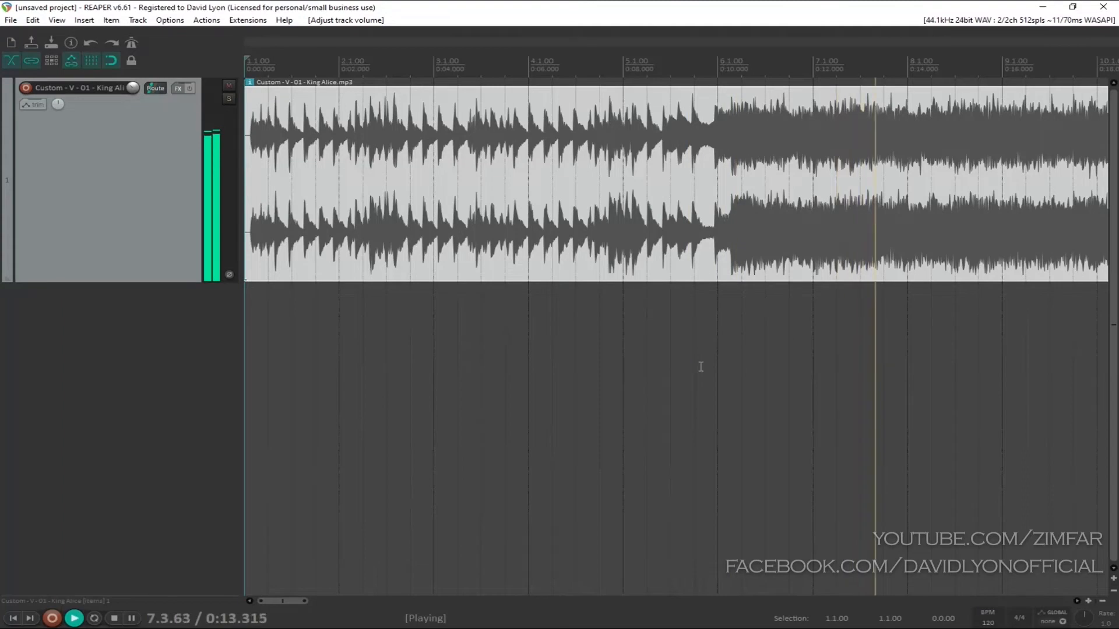
pyautogui.press('space')
# Step: Disable snapping to the grid and place the edit cursor on the first strong transient, at about 0:00.645
pyautogui.scroll(4, 701, 367)
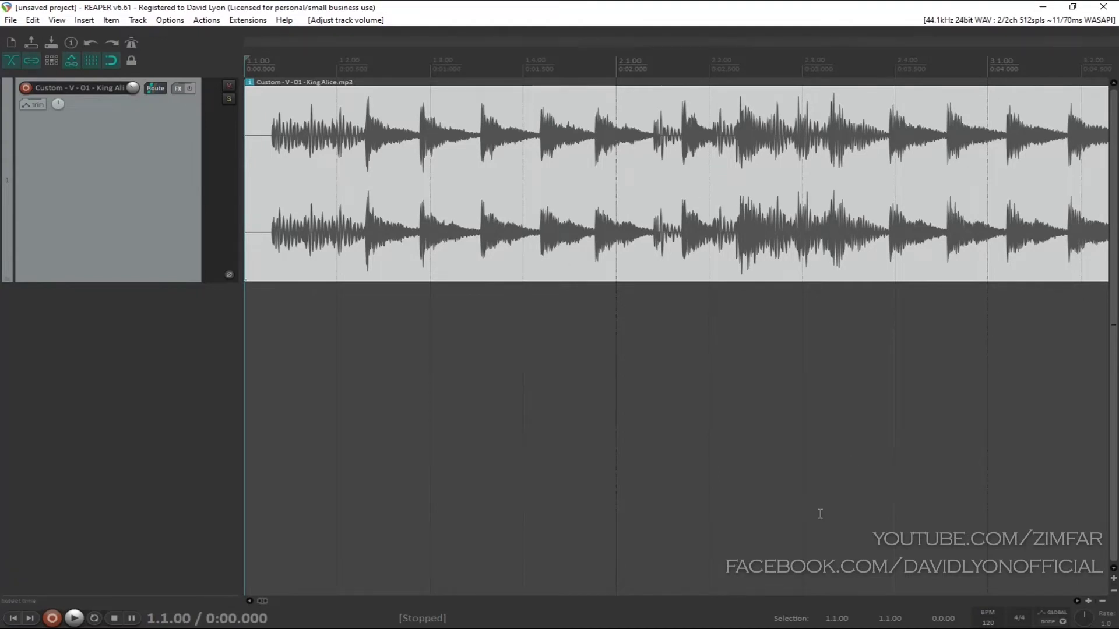
pyautogui.click(112, 61)
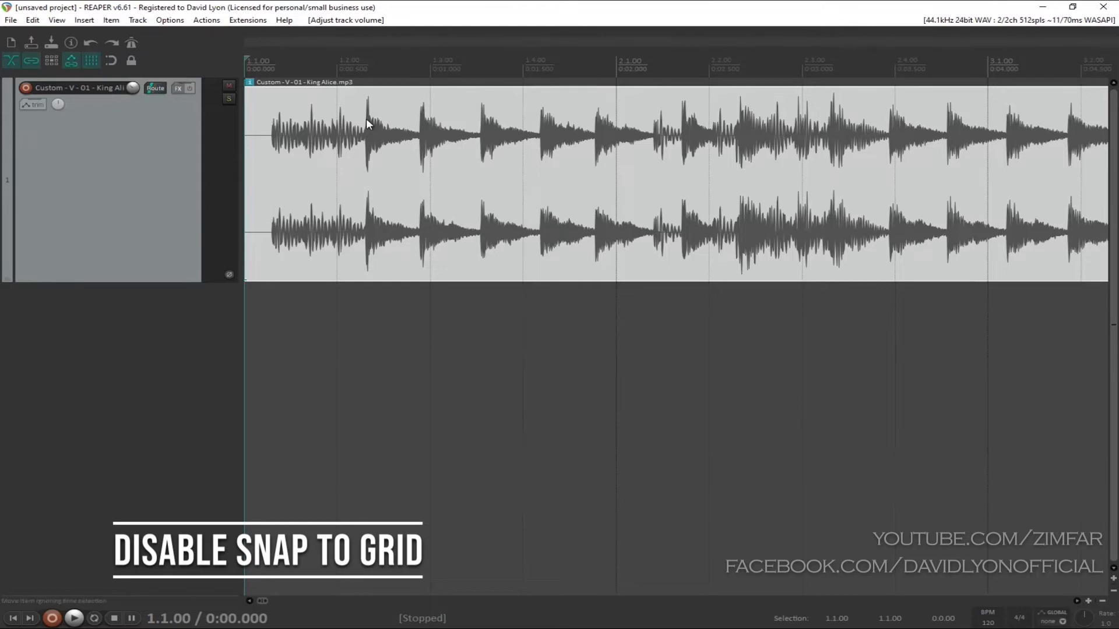
pyautogui.click(366, 118)
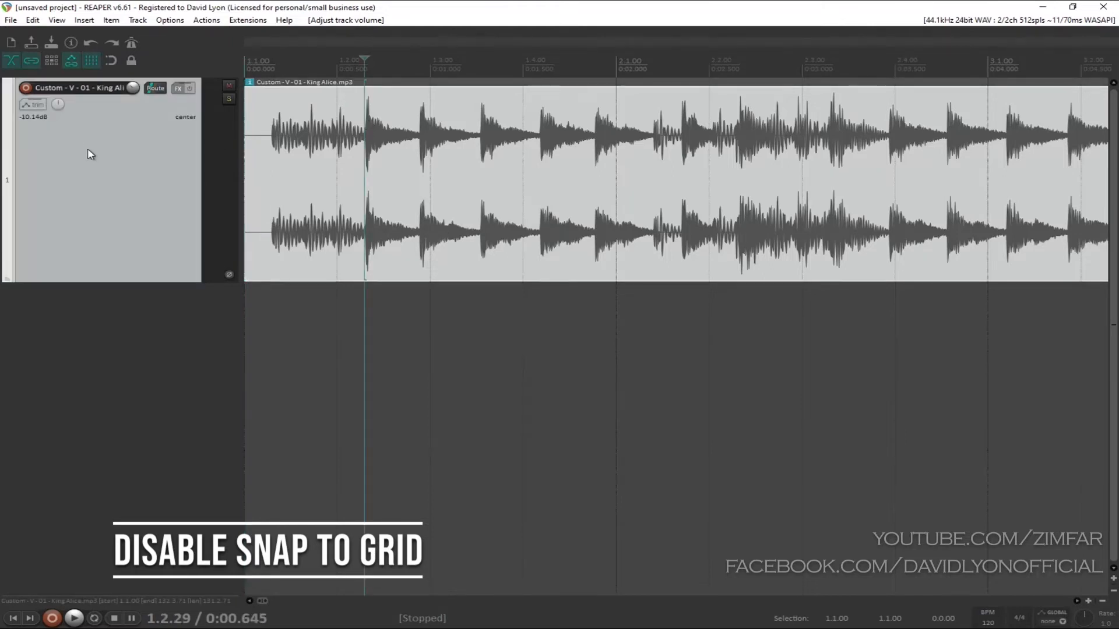
# Step: Set the project's timebase for items, envelopes and markers to Time in the project settings
pyautogui.click(11, 21)
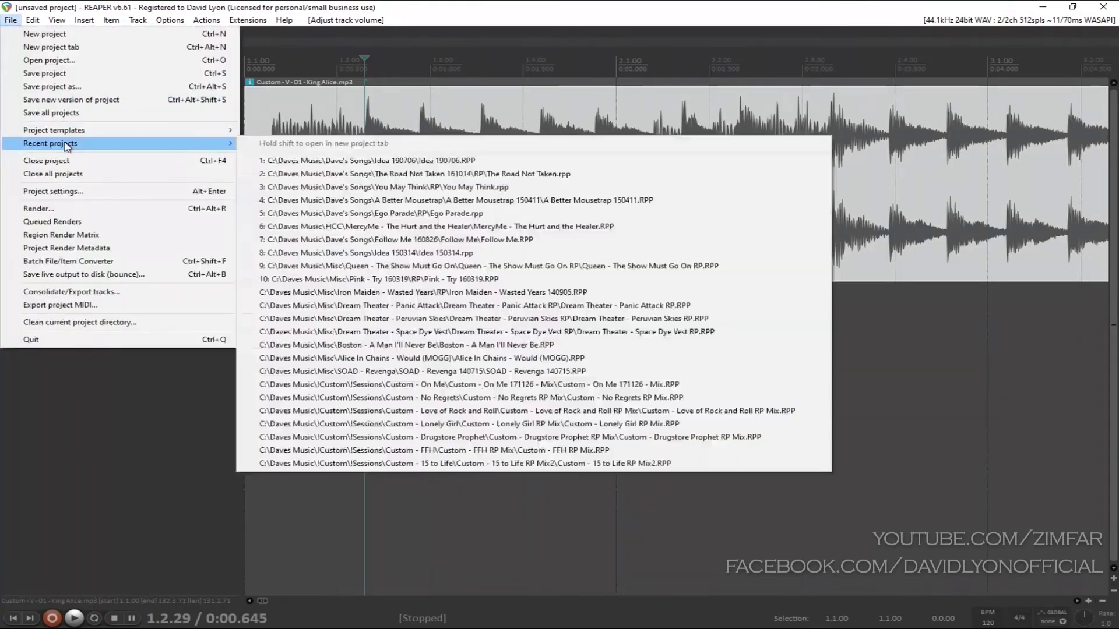
pyautogui.click(64, 192)
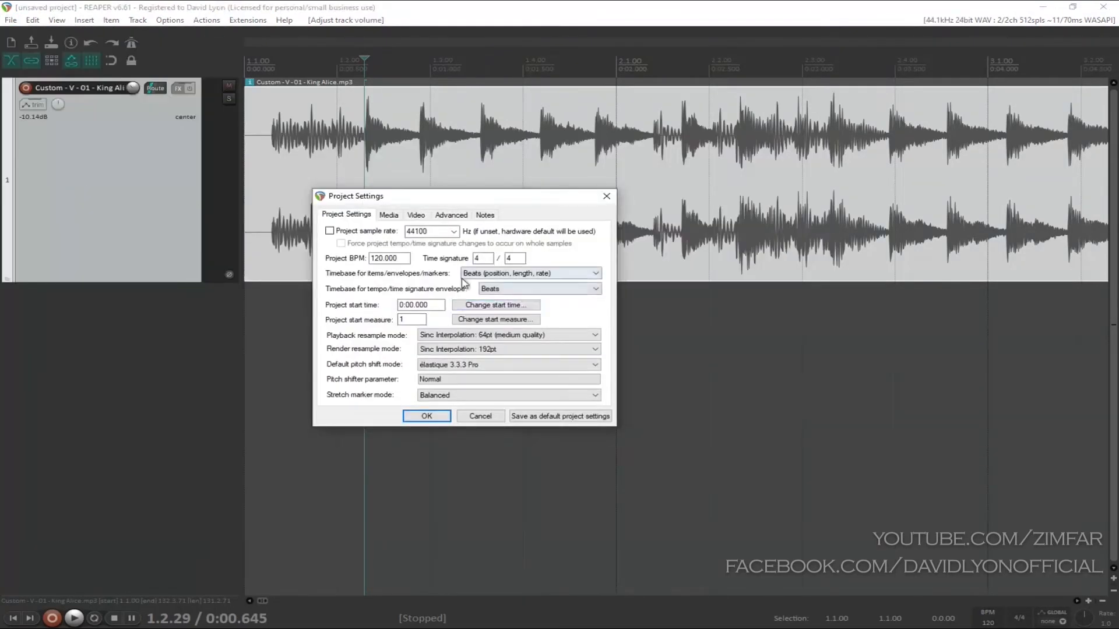
pyautogui.click(489, 274)
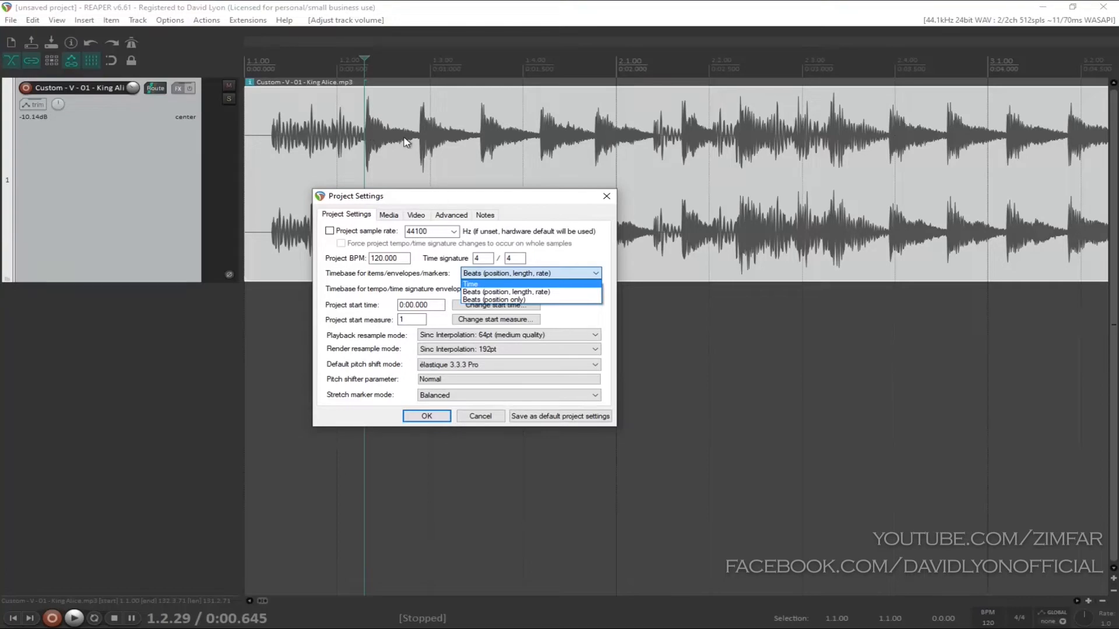
pyautogui.click(482, 285)
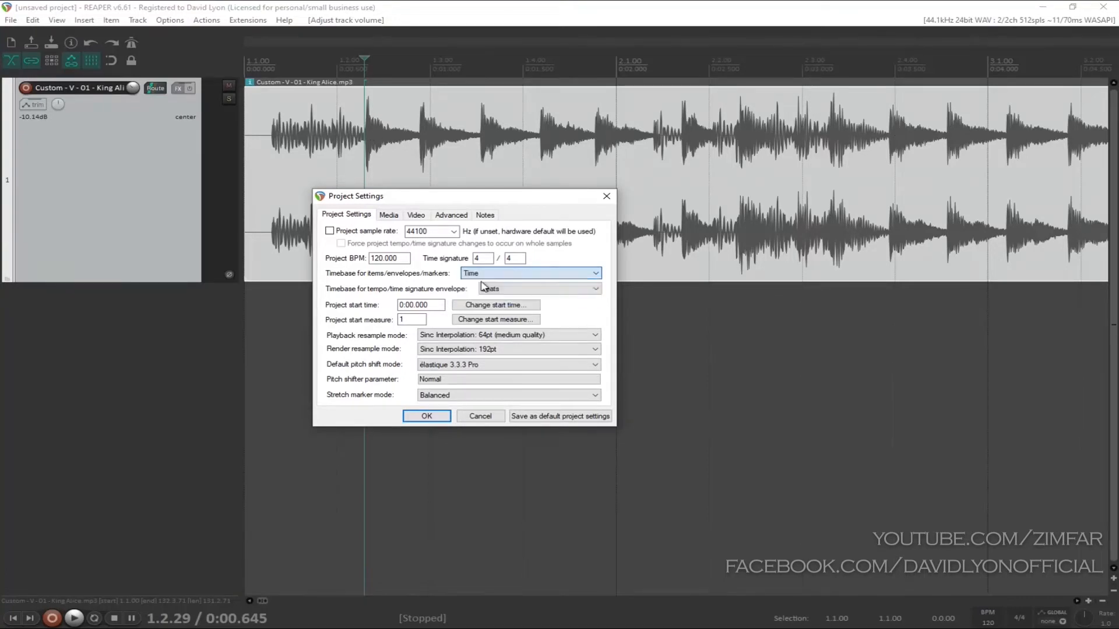
pyautogui.click(427, 415)
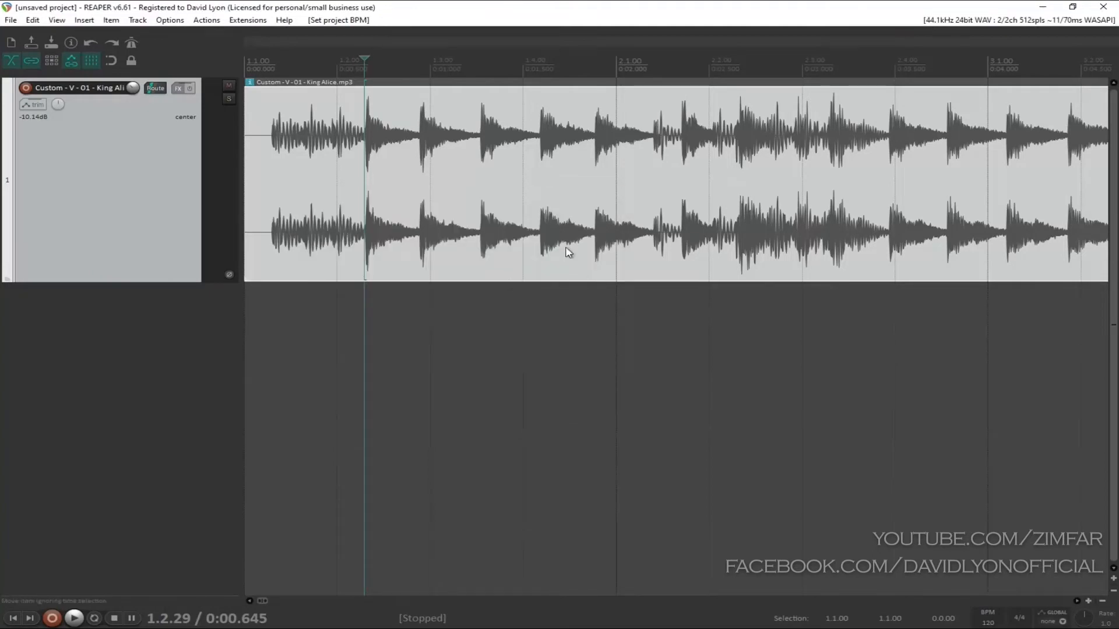
# Step: Play through the intro from the song's first note to locate the first beat of a measure
pyautogui.scroll(-2, 568, 251)
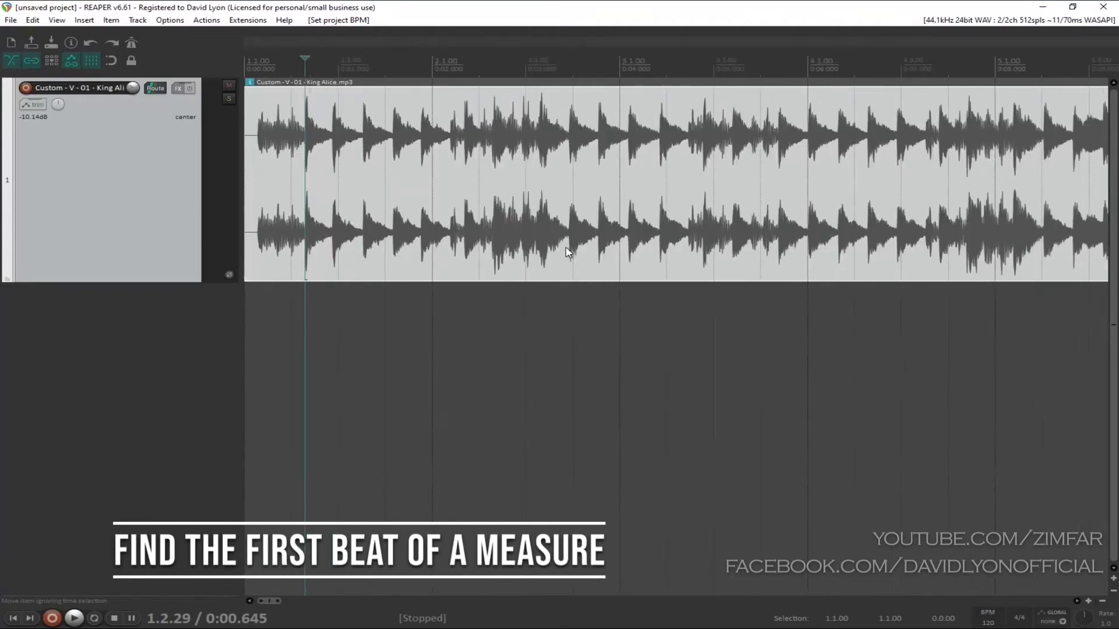
pyautogui.click(10, 618)
pyautogui.click(259, 147)
pyautogui.press('space')
pyautogui.press('space')
pyautogui.press('space')
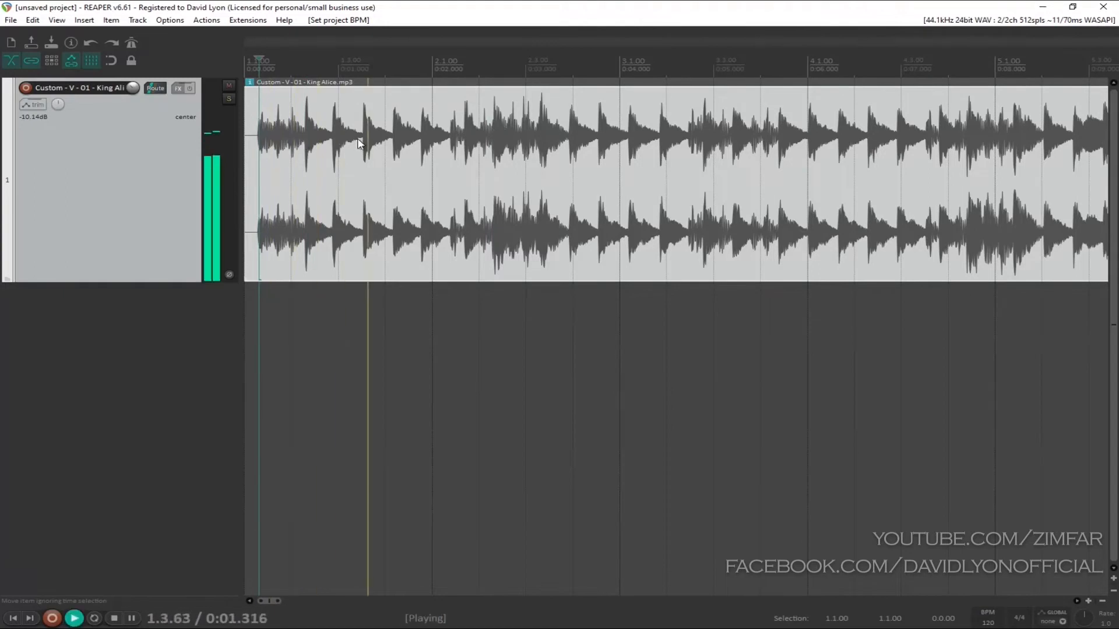
pyautogui.press('space')
pyautogui.click(491, 124)
pyautogui.press('space')
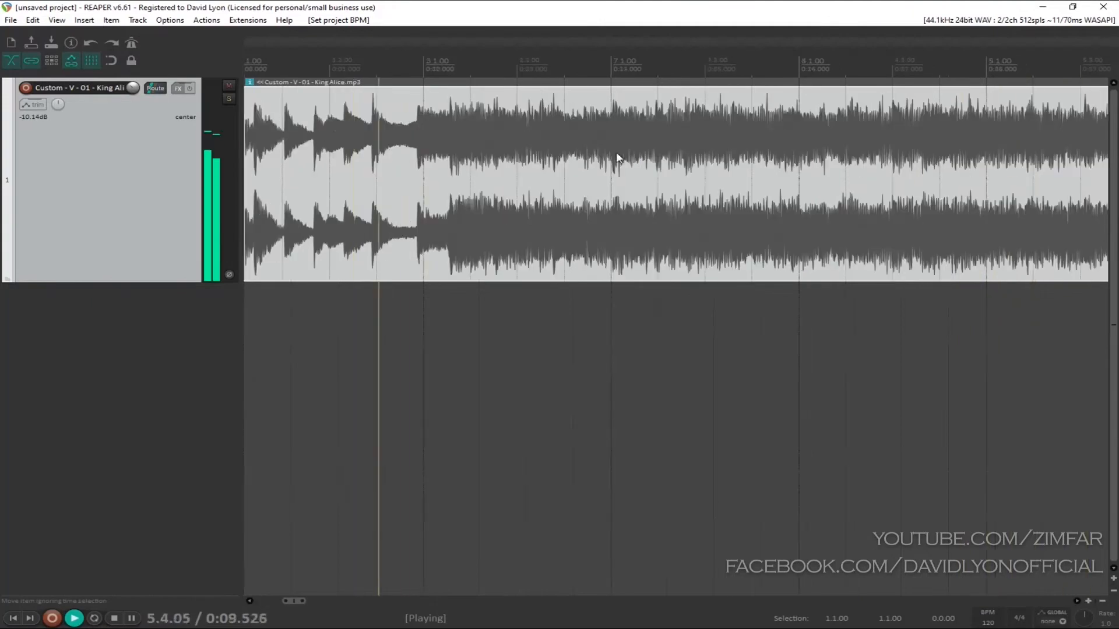
pyautogui.press('space')
# Step: Place the edit cursor just before the downbeat transient where the full band enters, at about 0:10.287
pyautogui.click(448, 118)
pyautogui.scroll(8, 447, 117)
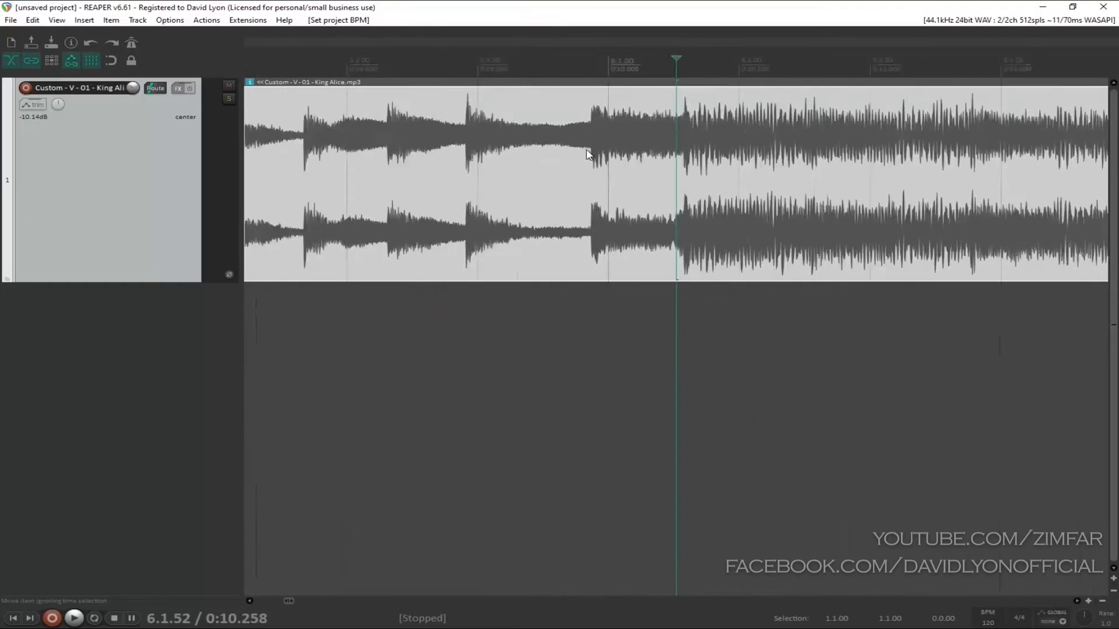
pyautogui.scroll(3, 710, 182)
pyautogui.click(712, 132)
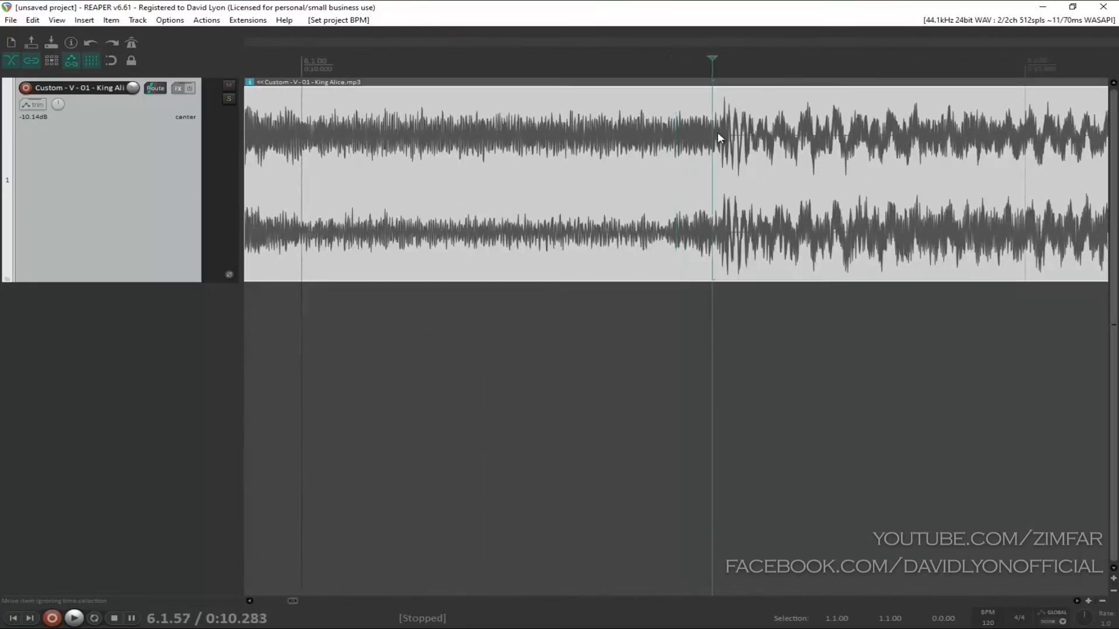
pyautogui.scroll(2, 718, 134)
pyautogui.scroll(-4, 719, 198)
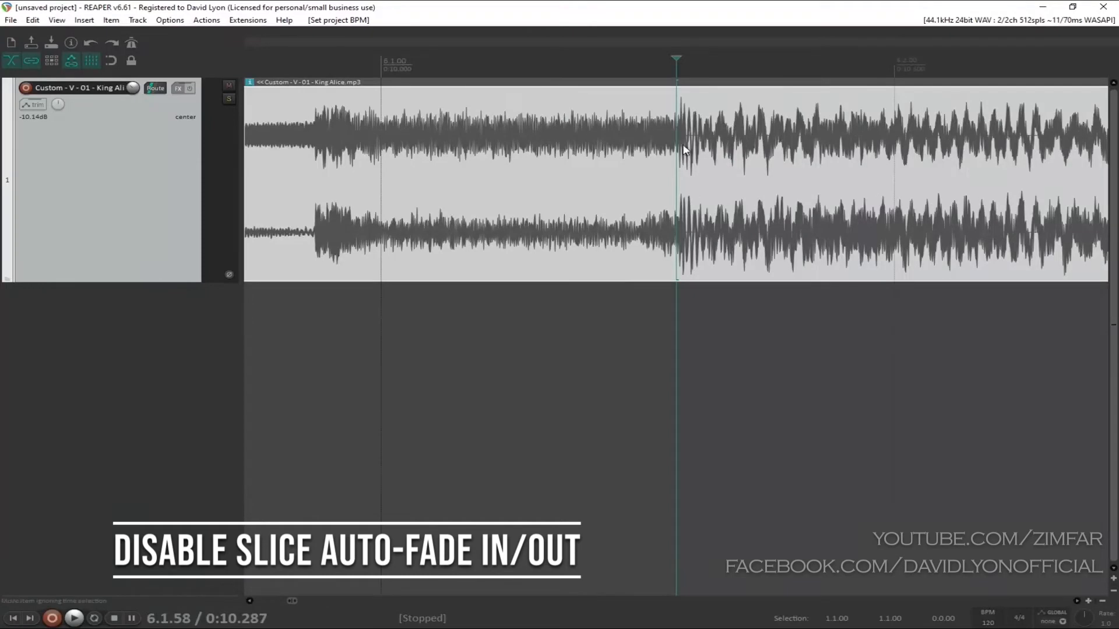
# Step: Try splitting the song item at the edit cursor, and undo the split
pyautogui.scroll(3, 688, 148)
pyautogui.press('s')
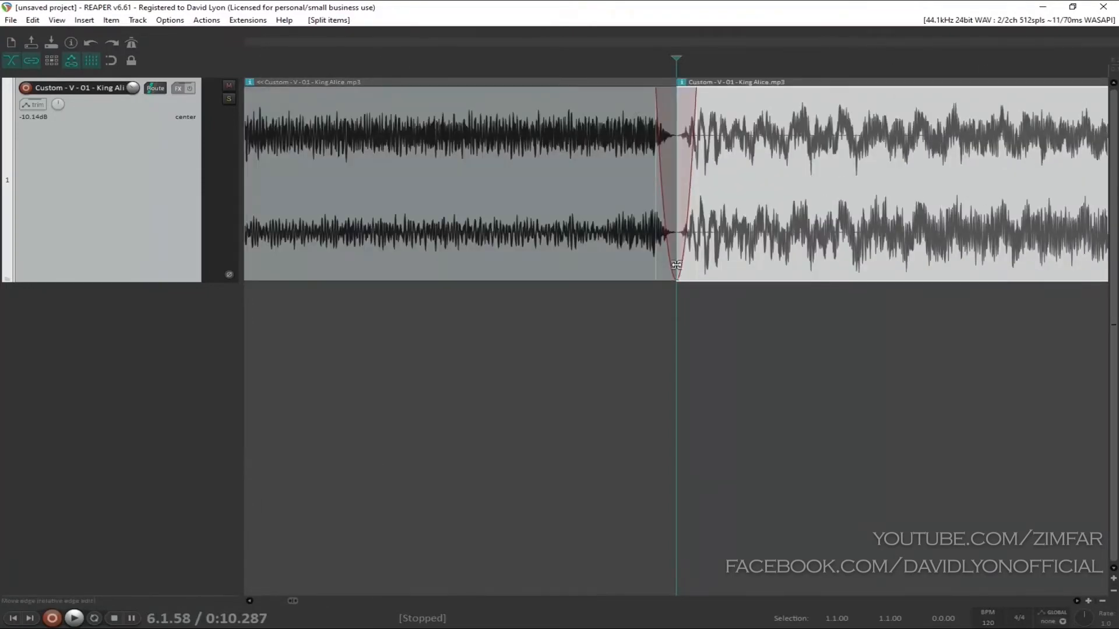
pyautogui.hotkey('ctrl', 'z')
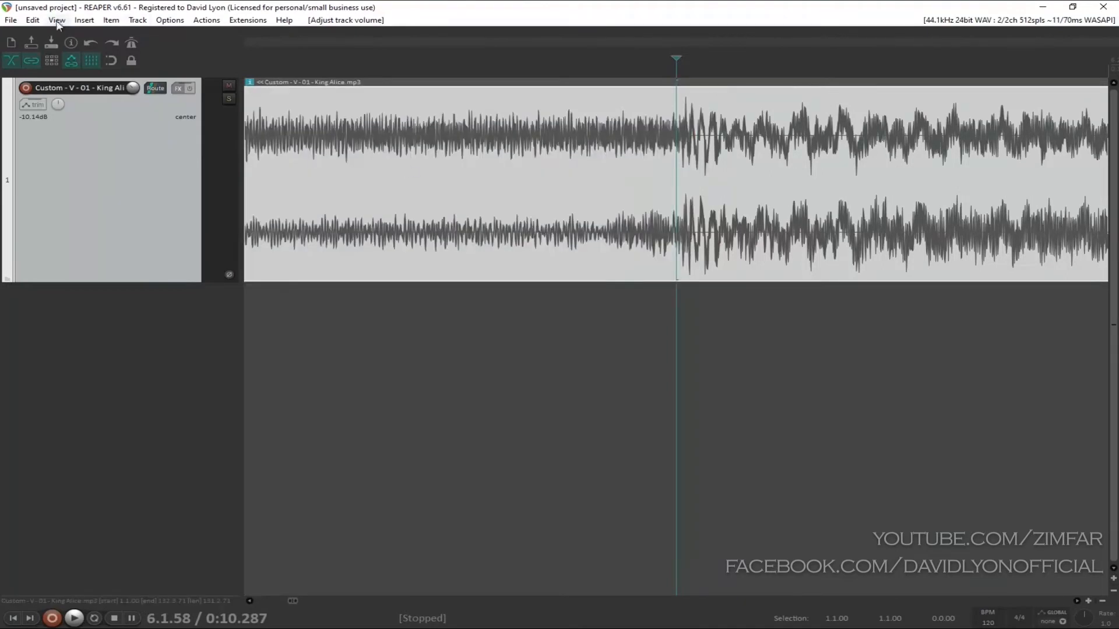
# Step: Turn off automatic fade-in/fade-out for new items in the media item default preferences
pyautogui.click(169, 20)
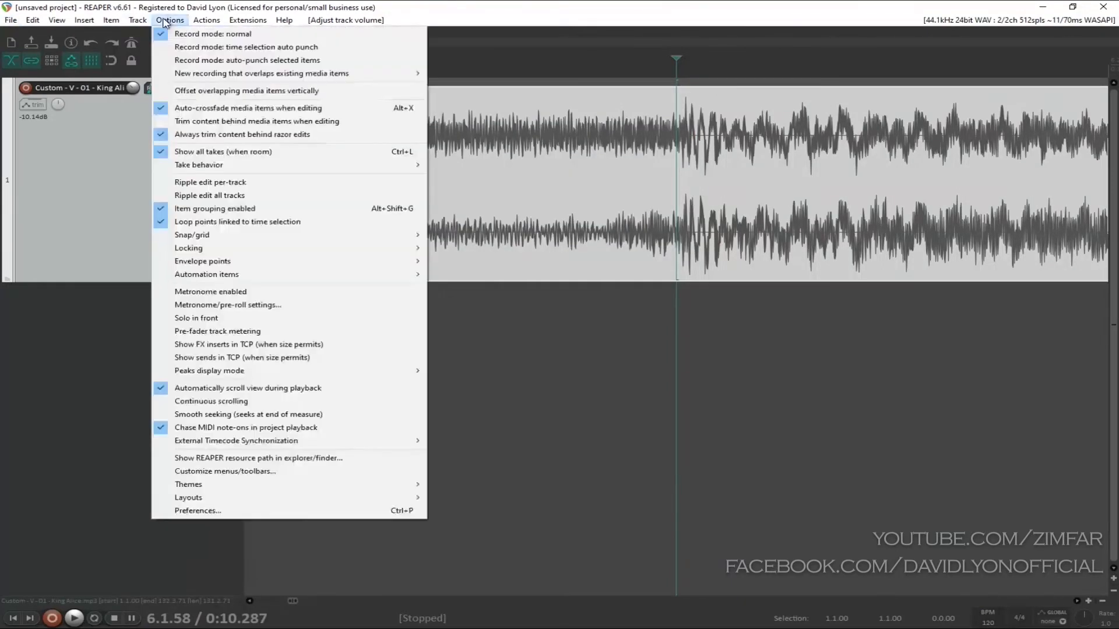
pyautogui.click(219, 511)
pyautogui.click(320, 248)
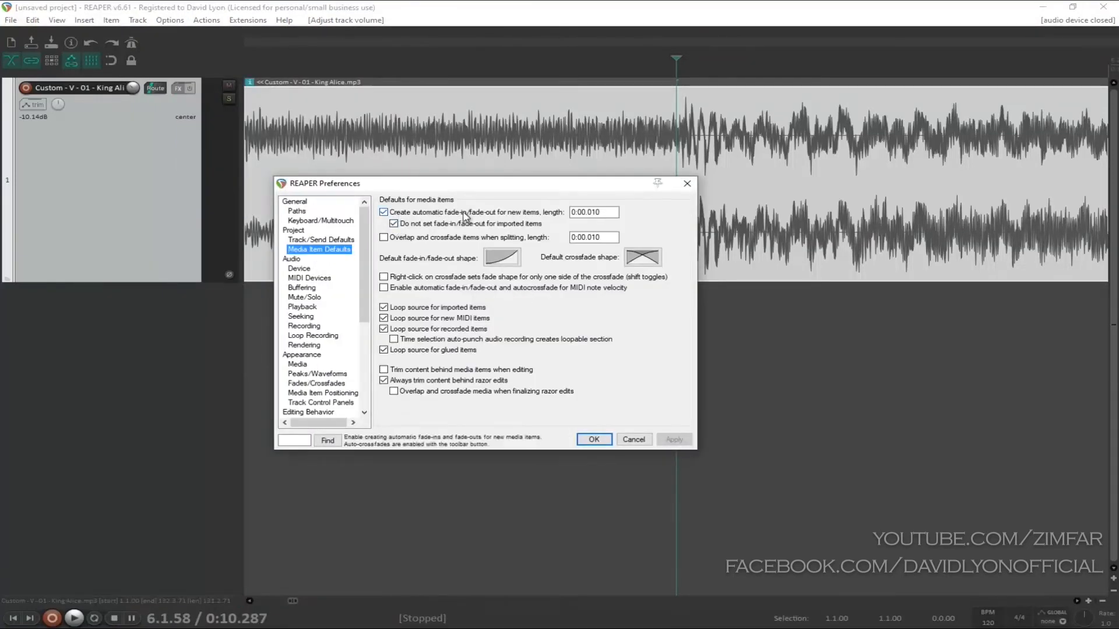
pyautogui.click(385, 213)
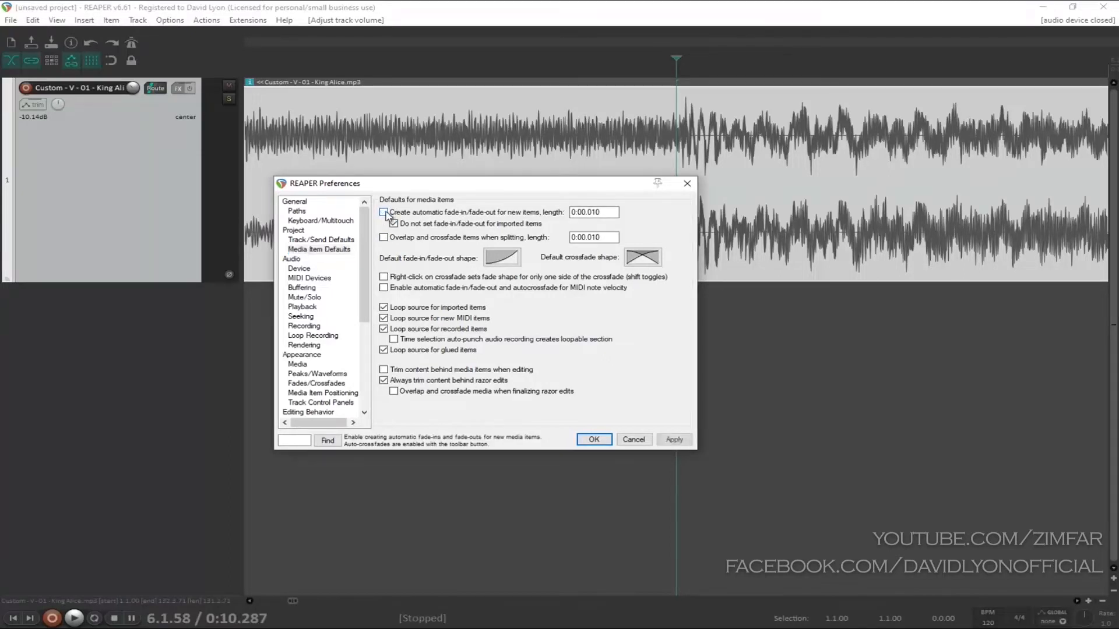
pyautogui.click(601, 437)
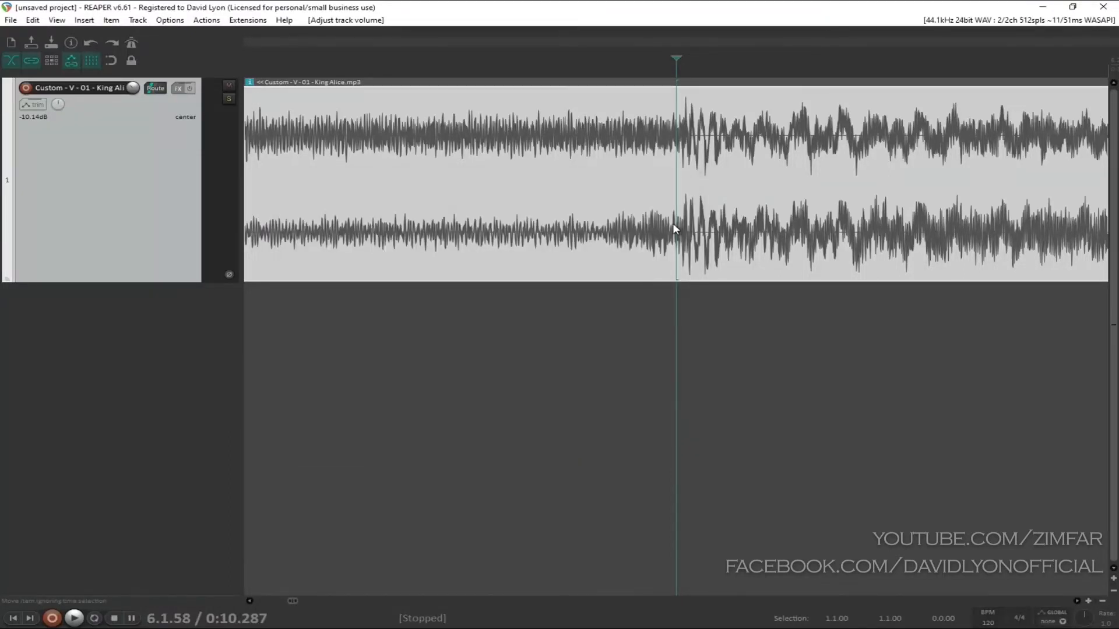
# Step: Split the song item at the edit cursor on the downbeat at 0:10.287
pyautogui.press('s')
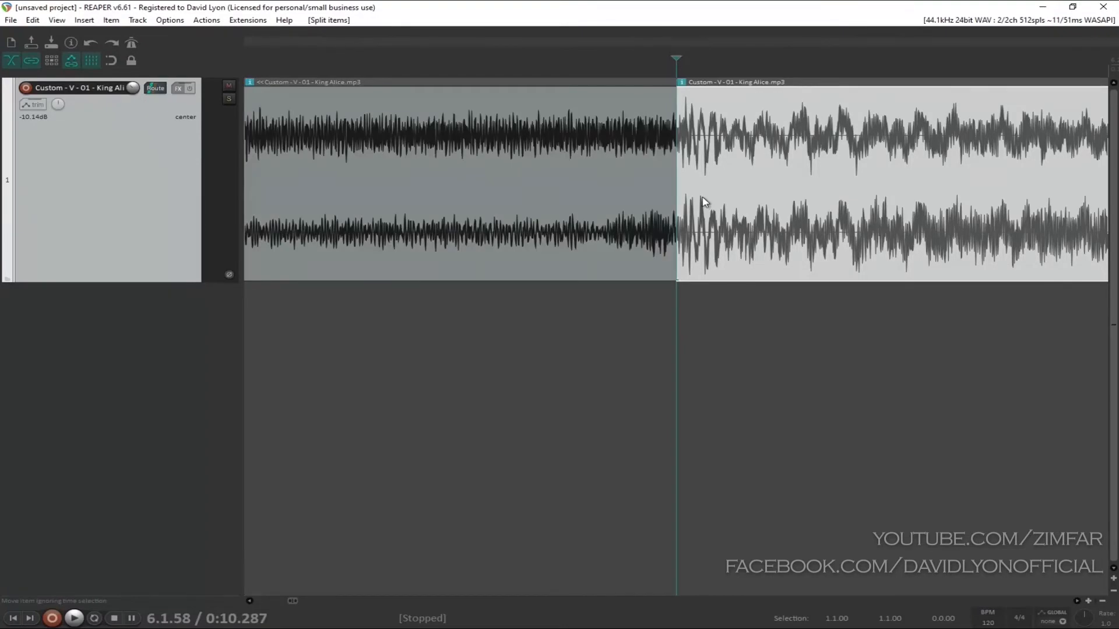
pyautogui.scroll(-5, 705, 202)
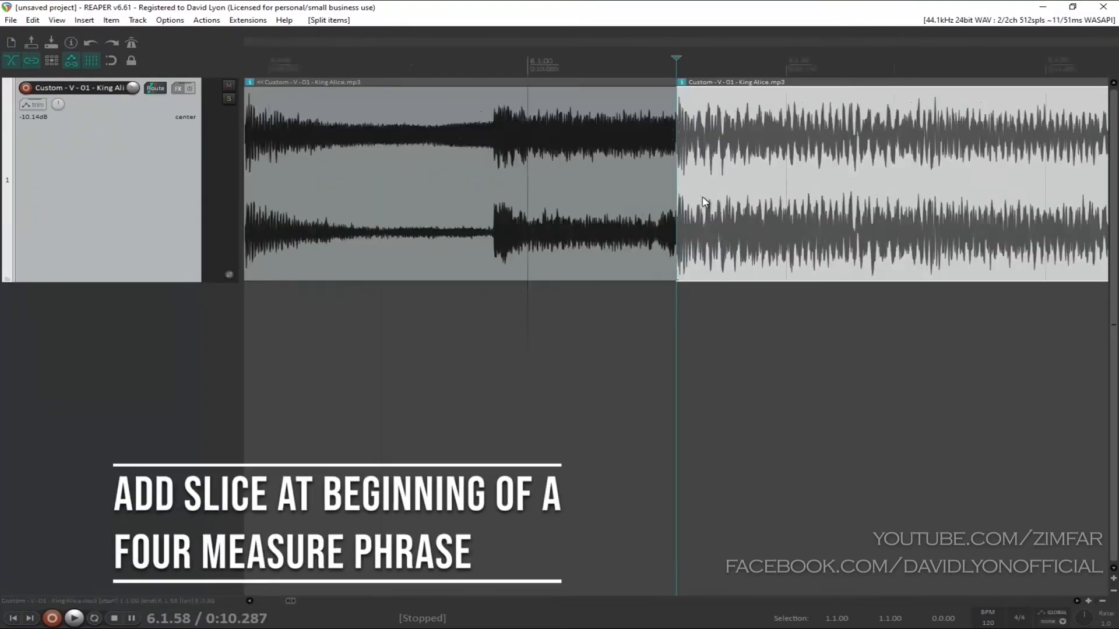
pyautogui.scroll(-5, 705, 202)
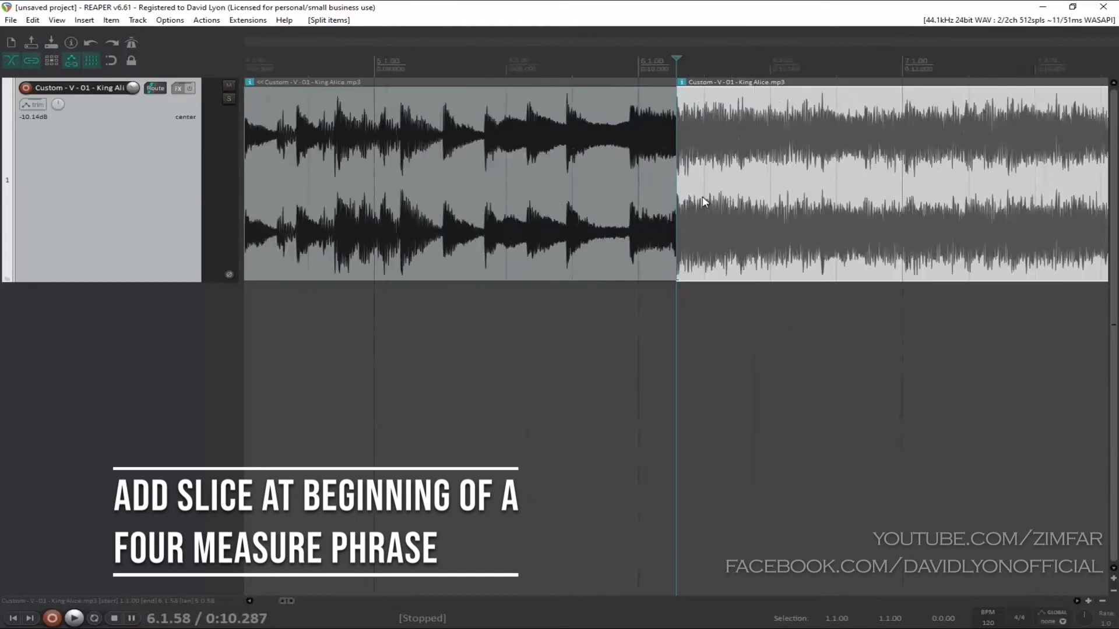
# Step: Play the four measures after the split and place the edit cursor at the end of that phrase, about 0:20.325
pyautogui.press('space')
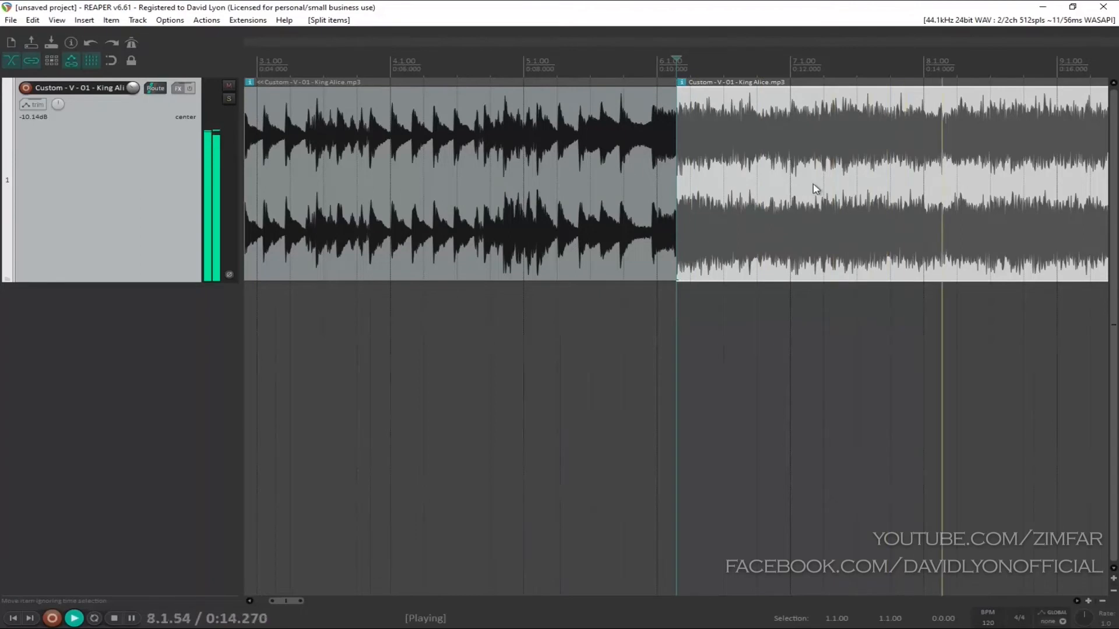
pyautogui.scroll(-2, 816, 188)
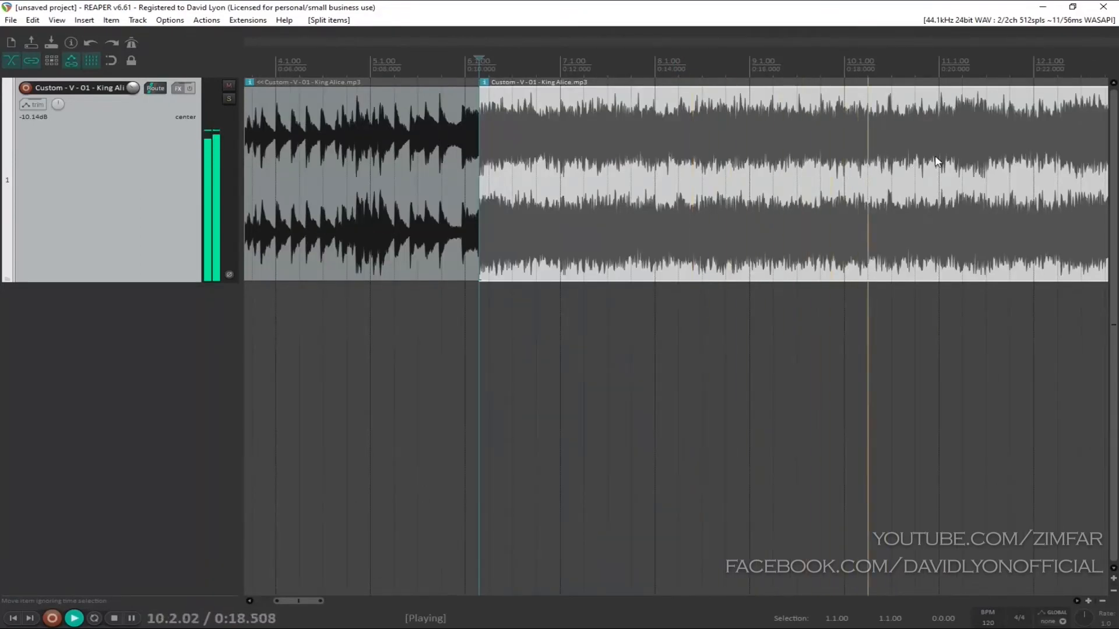
pyautogui.press('space')
pyautogui.click(953, 121)
pyautogui.scroll(3, 953, 121)
pyautogui.scroll(4, 953, 121)
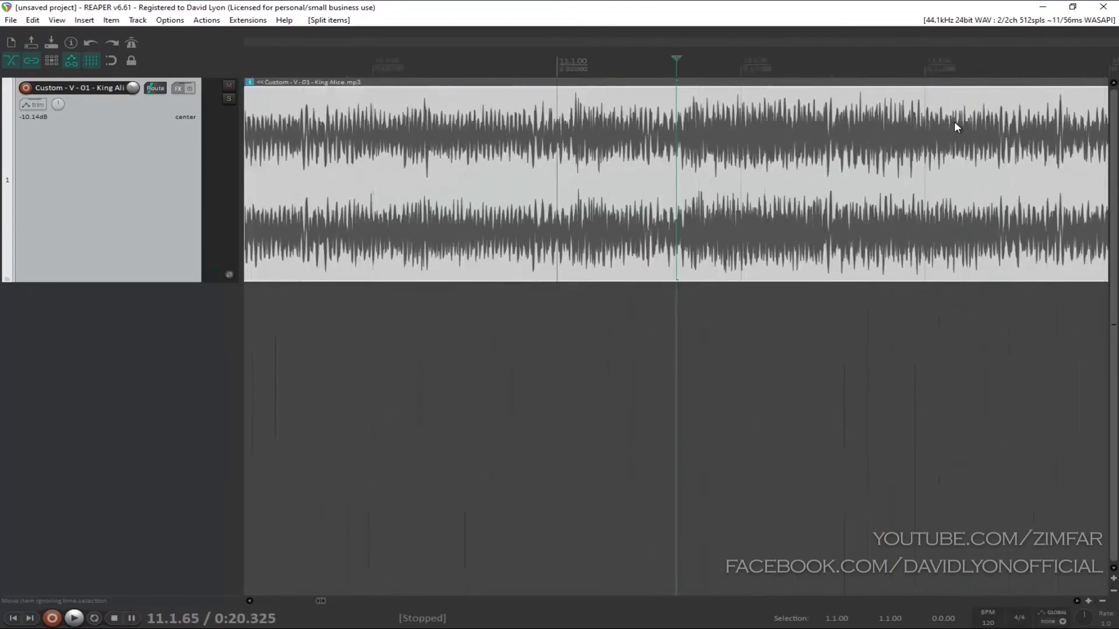
# Step: Audition the edit cursor position and split the song item at 0:20.325 to end the four-measure phrase
pyautogui.press('space')
pyautogui.press('space')
pyautogui.scroll(-5, 681, 168)
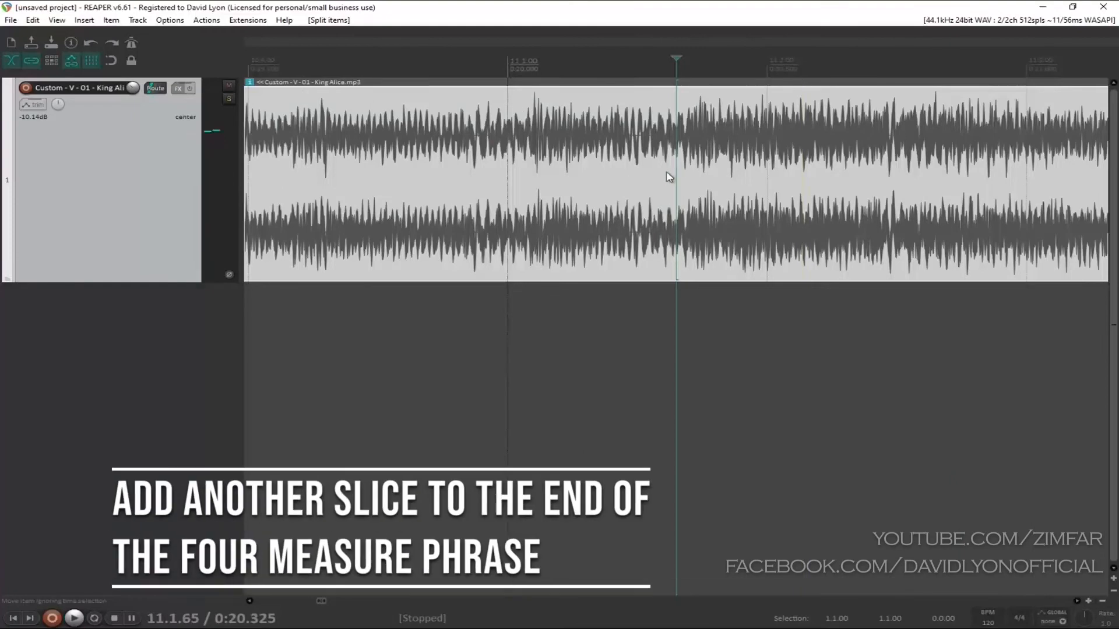
pyautogui.press('s')
pyautogui.scroll(-3, 635, 202)
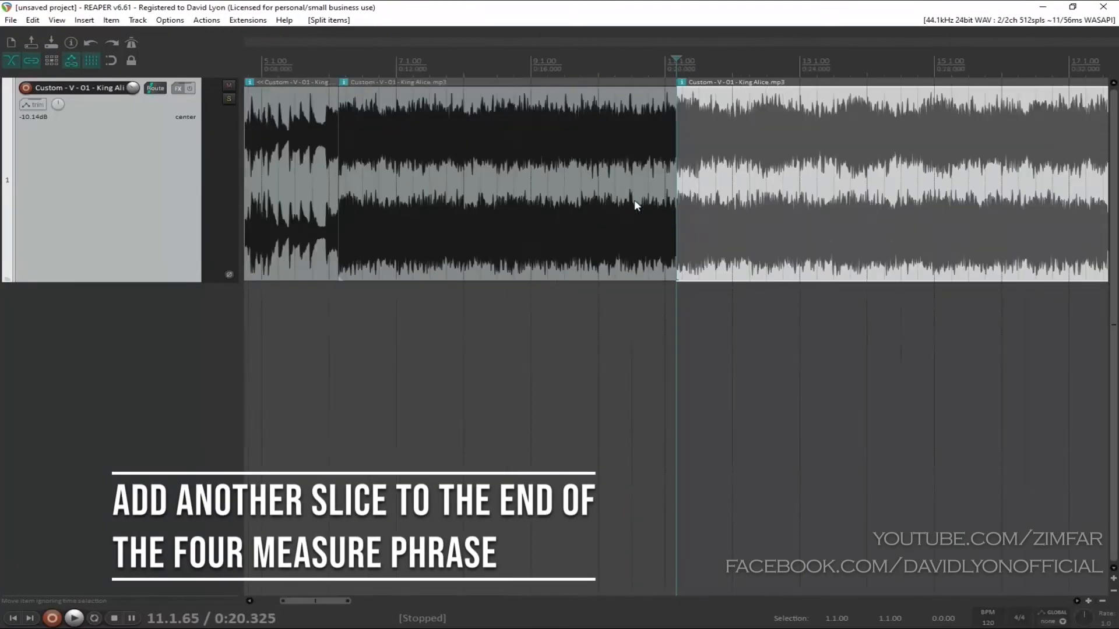
# Step: Select the four-measure item between the two splits
pyautogui.click(525, 172)
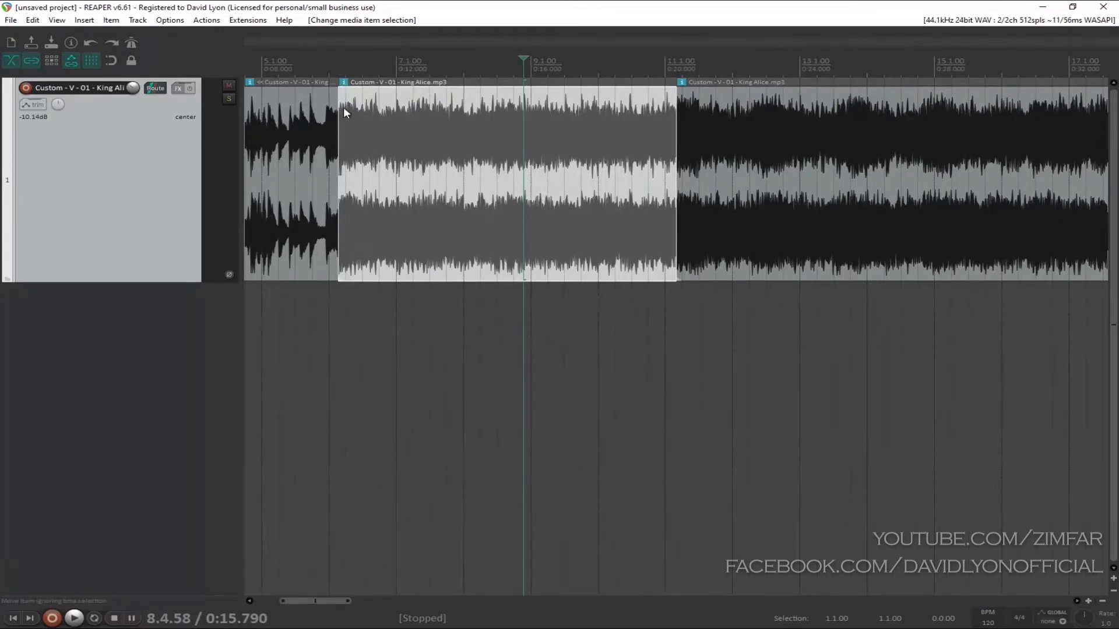
pyautogui.scroll(2, 505, 175)
pyautogui.scroll(-2, 508, 174)
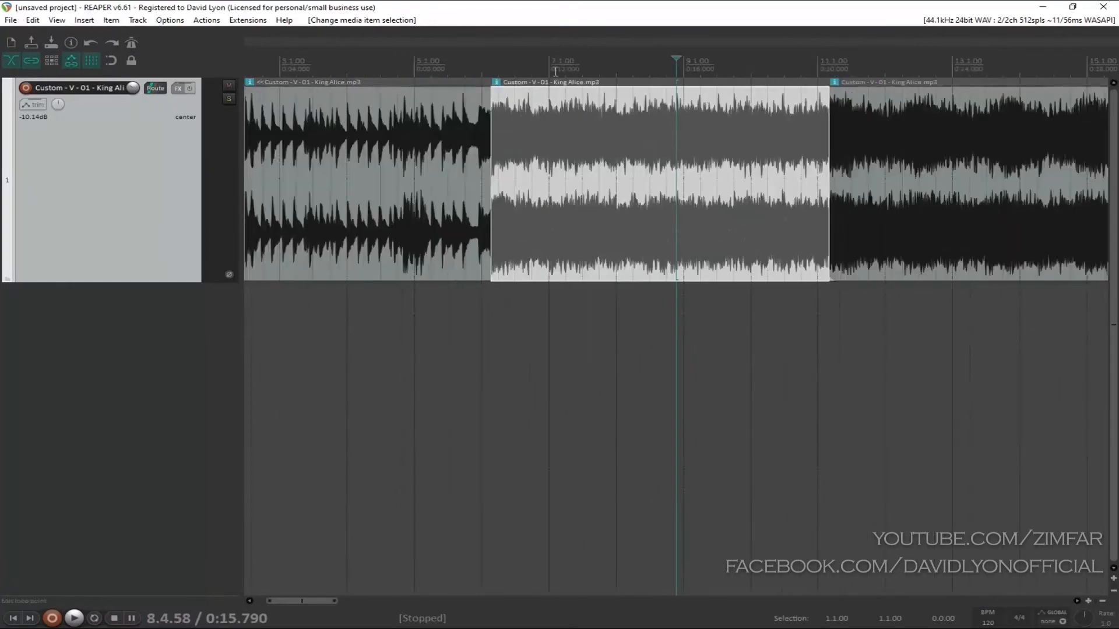
pyautogui.click(635, 74)
pyautogui.click(595, 116)
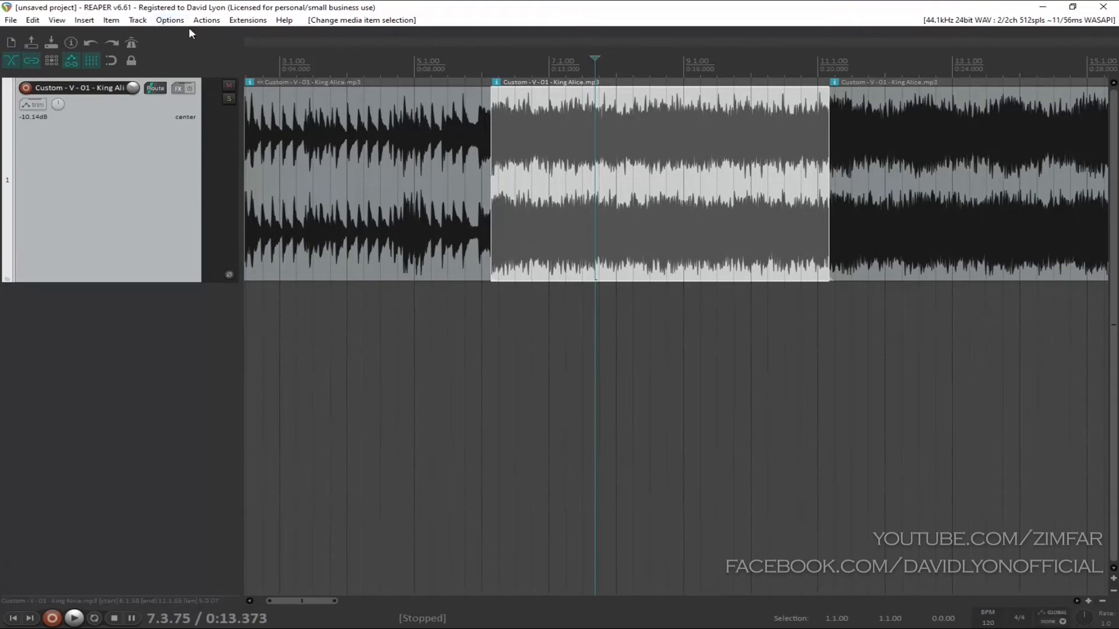
# Step: Search the action list for "time selection set time selection to items" and select the action "Time selection: Set time selection to items"
pyautogui.click(170, 21)
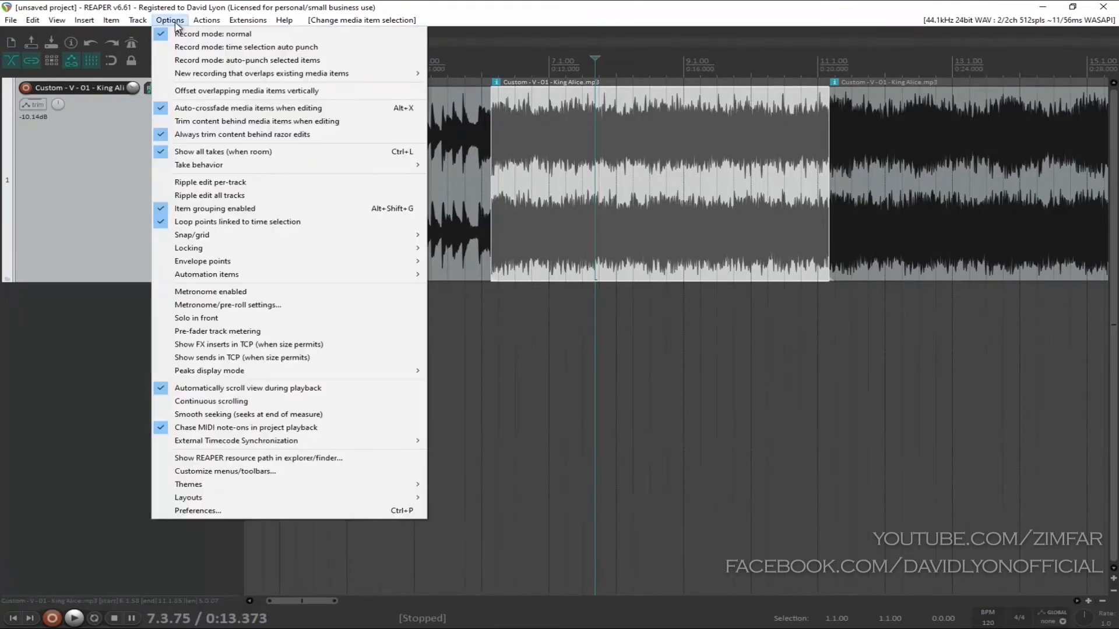
pyautogui.moveTo(206, 20)
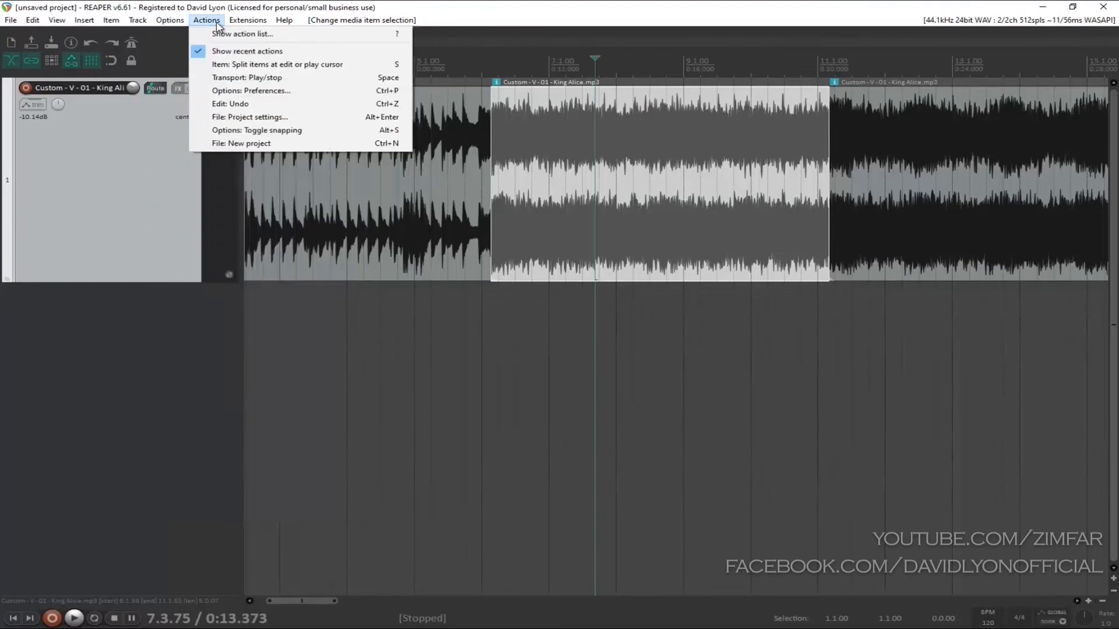
pyautogui.click(270, 36)
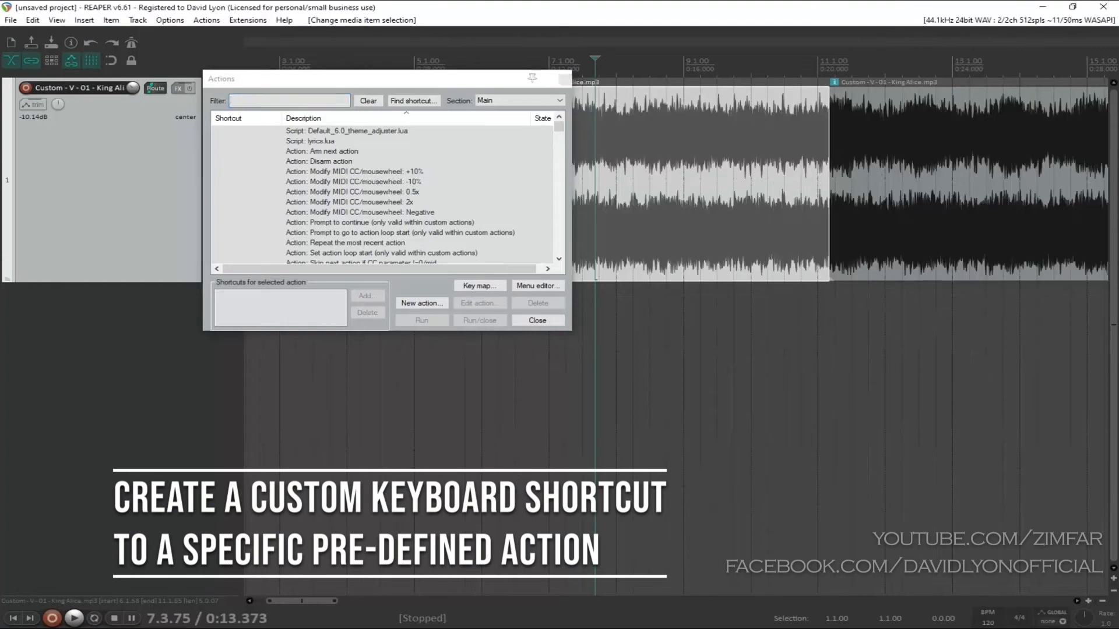
pyautogui.click(290, 100)
pyautogui.write('time selection set')
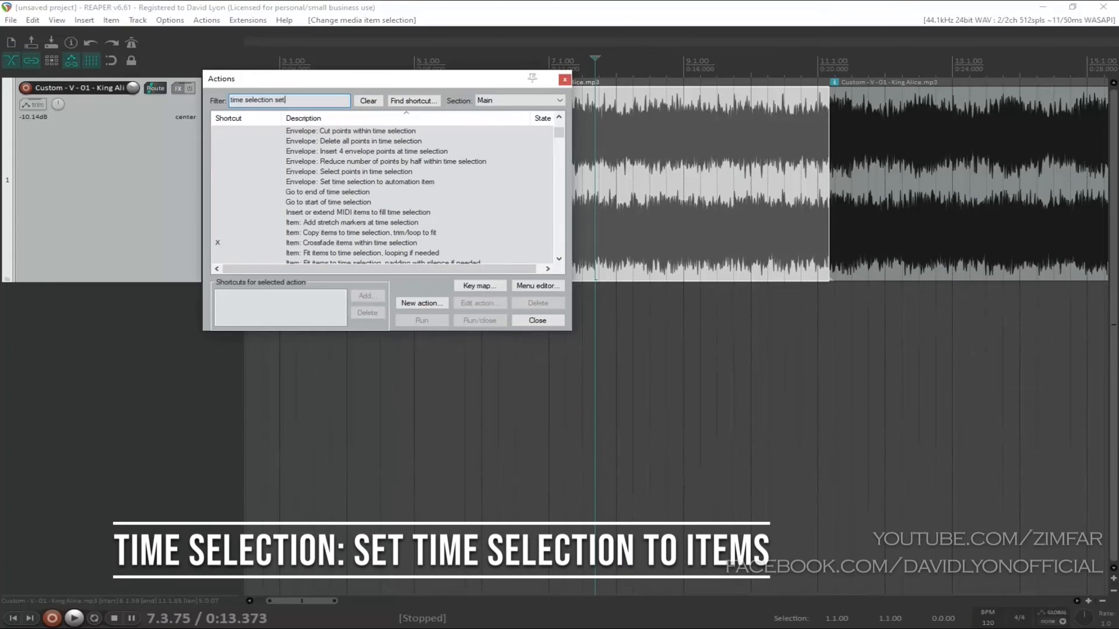
pyautogui.write(' time selection to items')
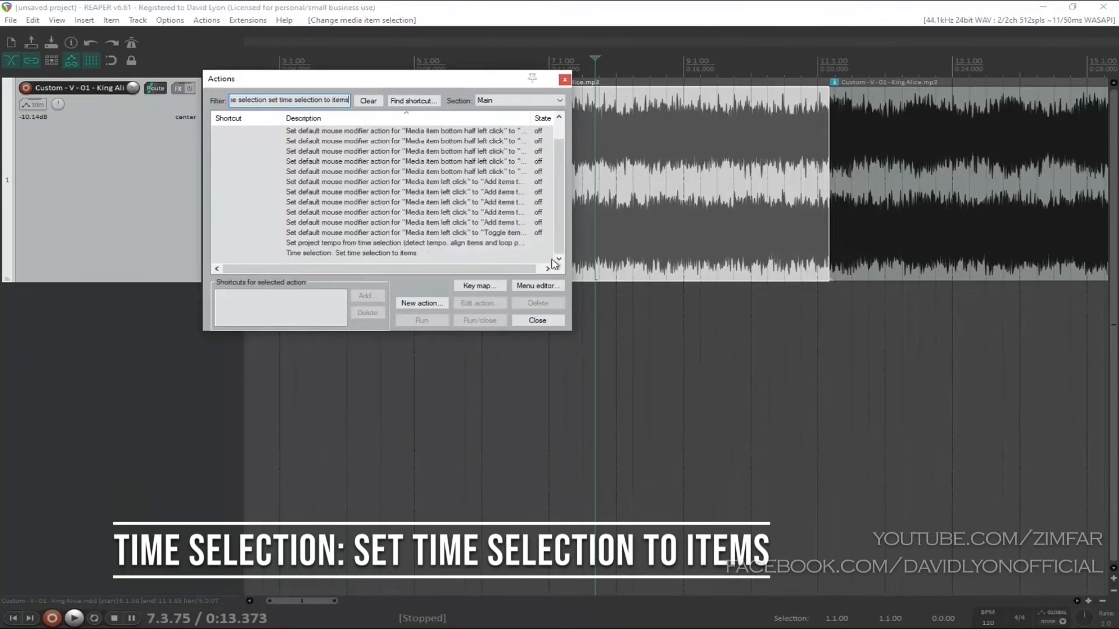
pyautogui.click(353, 253)
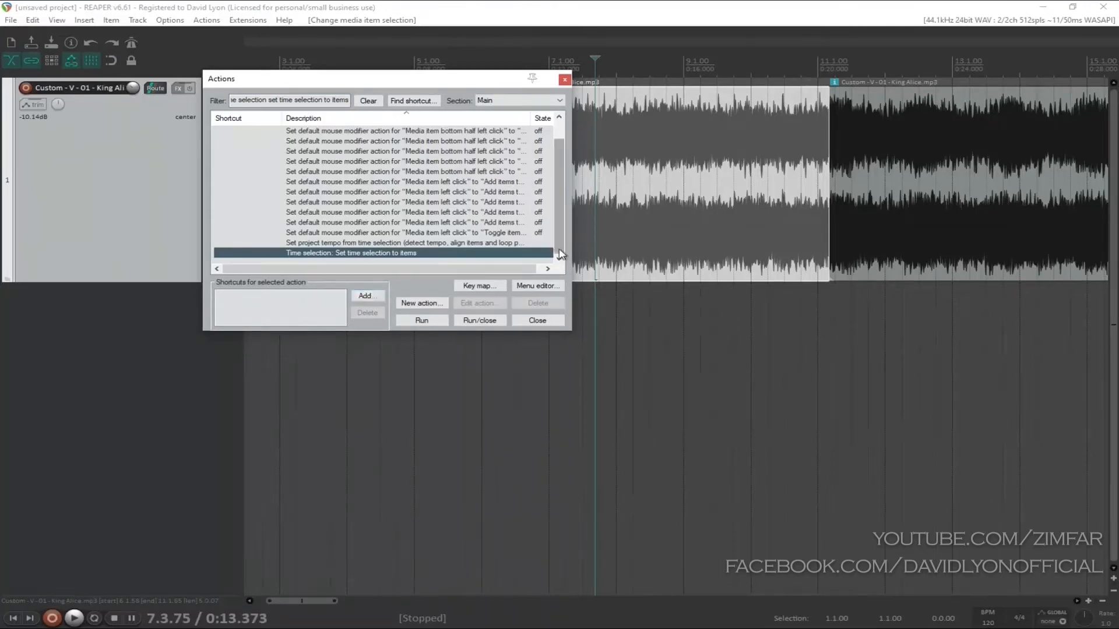
# Step: Assign the shortcut Ctrl+Alt+F9 to the selected action and close the action list
pyautogui.click(367, 296)
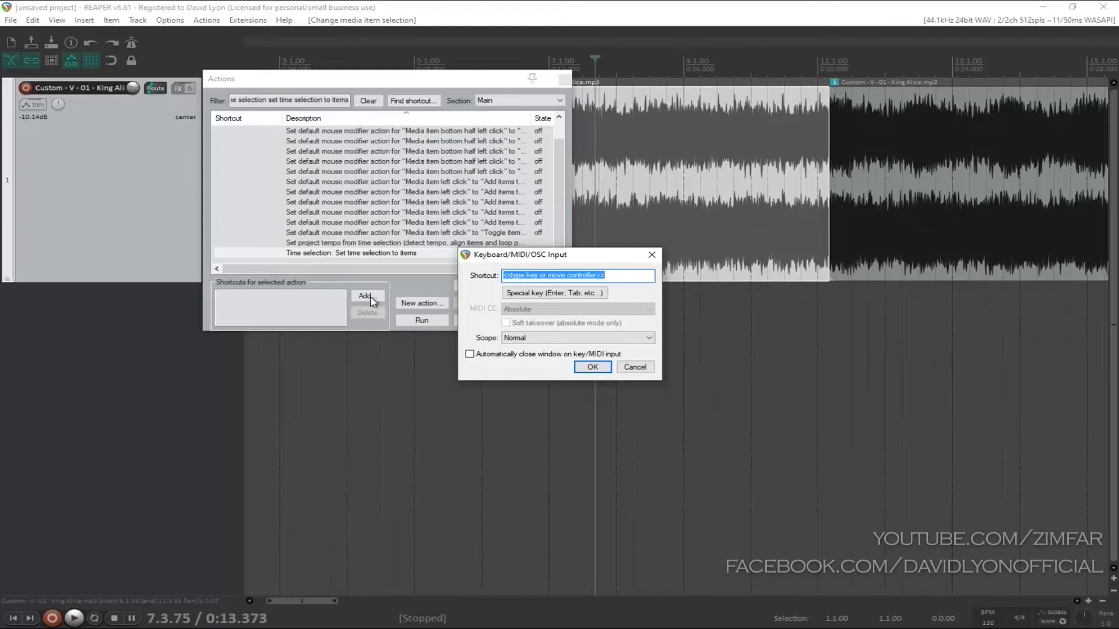
pyautogui.hotkey('ctrl', 'alt', 'F9')
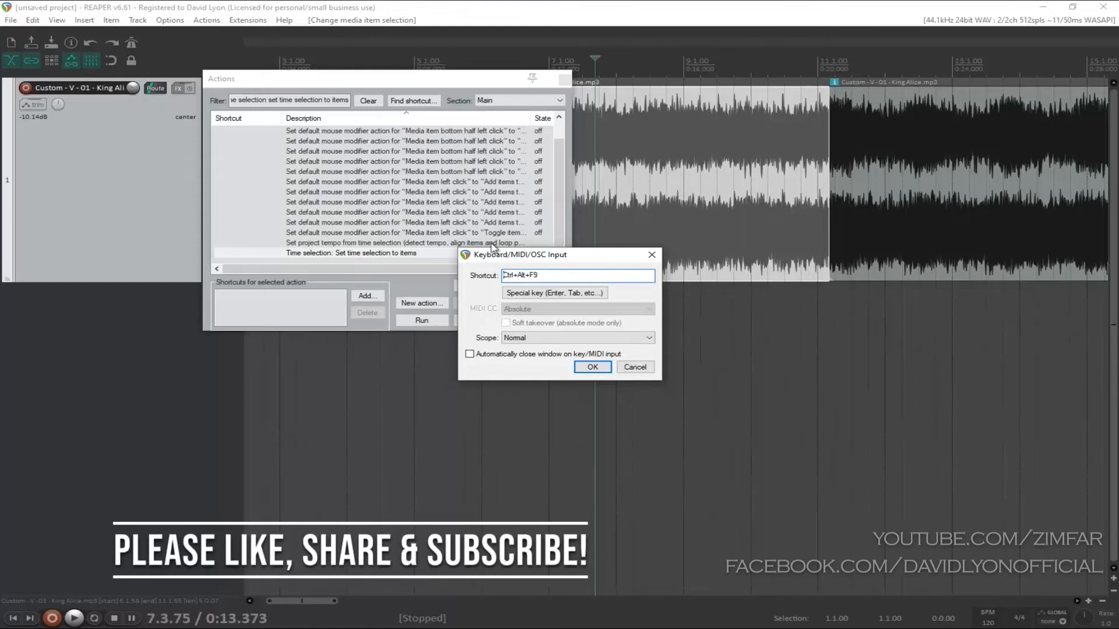
pyautogui.click(592, 367)
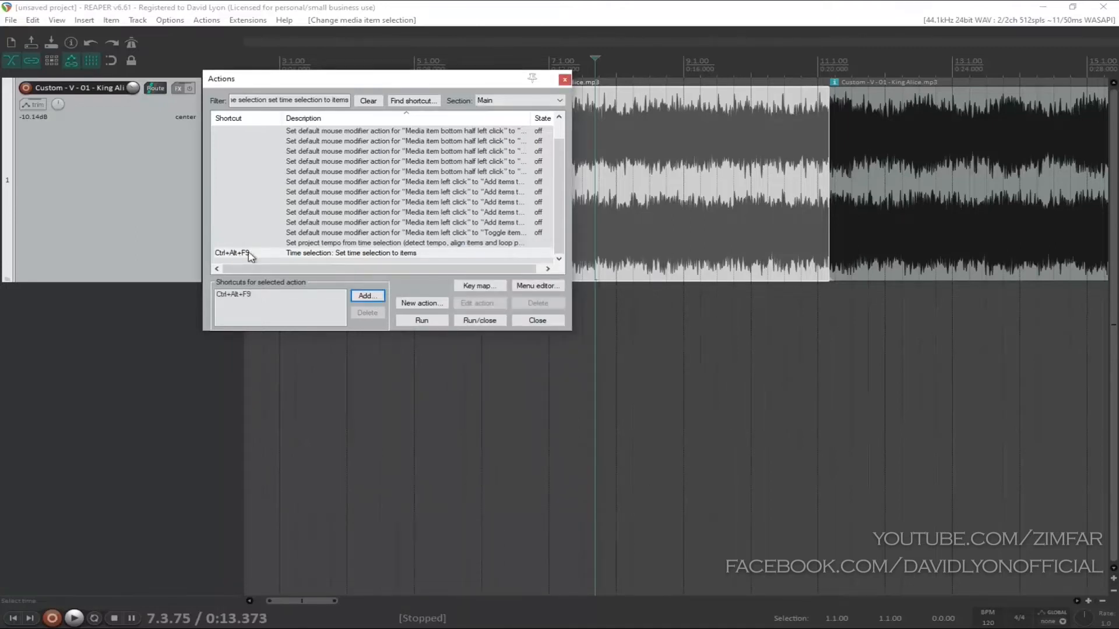
pyautogui.click(541, 321)
# Step: Set the time selection to the four-measure item between the two splits
pyautogui.click(689, 340)
pyautogui.click(635, 165)
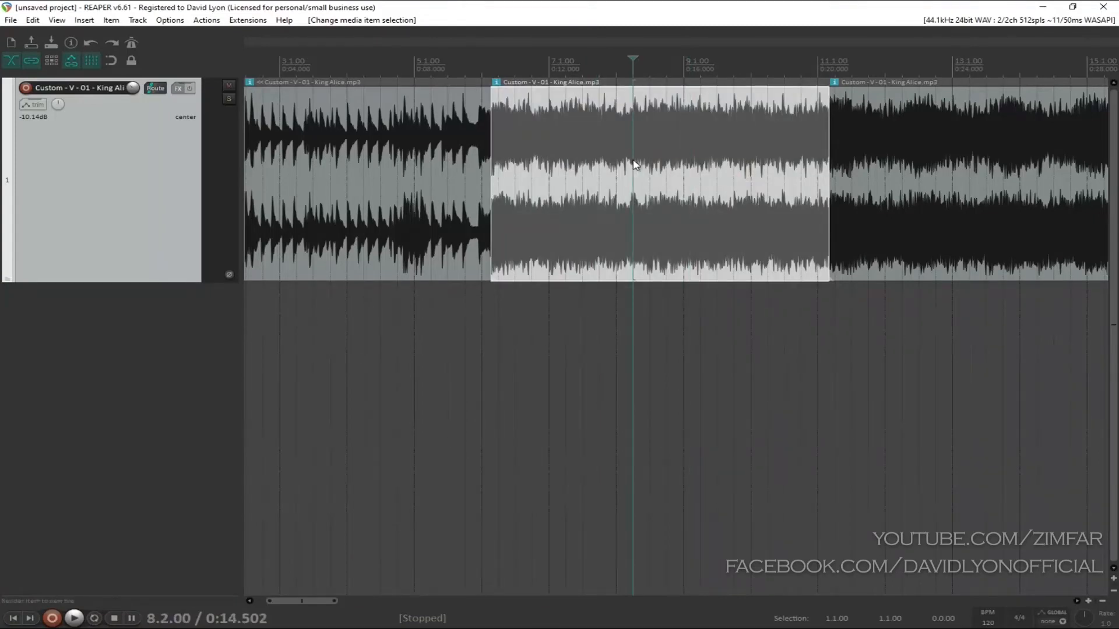
pyautogui.hotkey('ctrl', 'alt', 't')
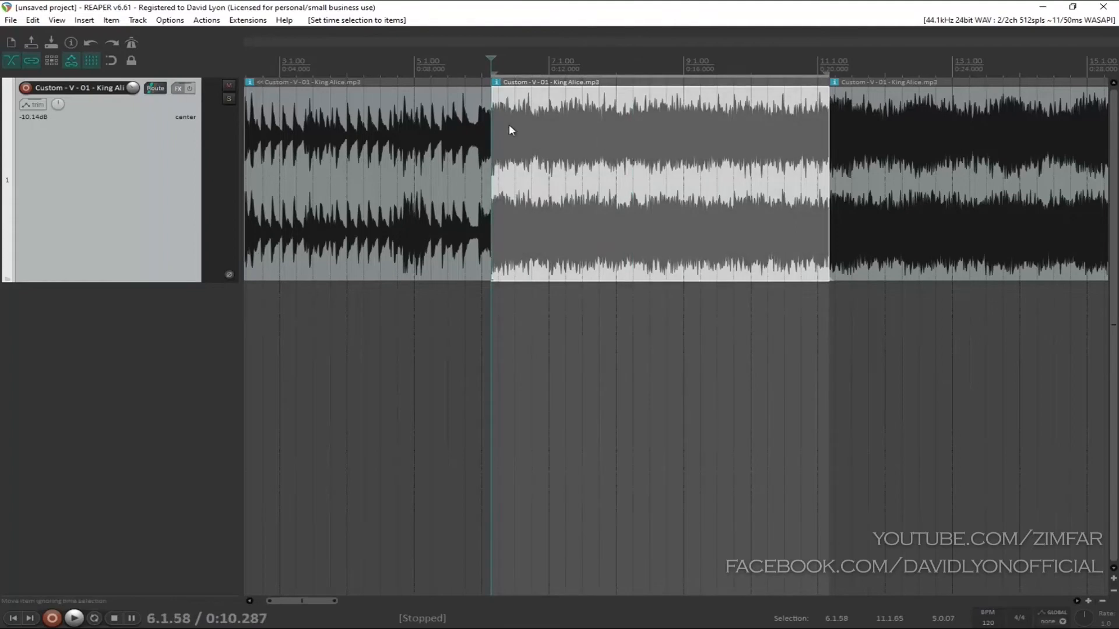
# Step: Try fitting the time selection to the long last song item and to the opening item
pyautogui.click(436, 197)
pyautogui.scroll(-3, 452, 307)
pyautogui.click(645, 219)
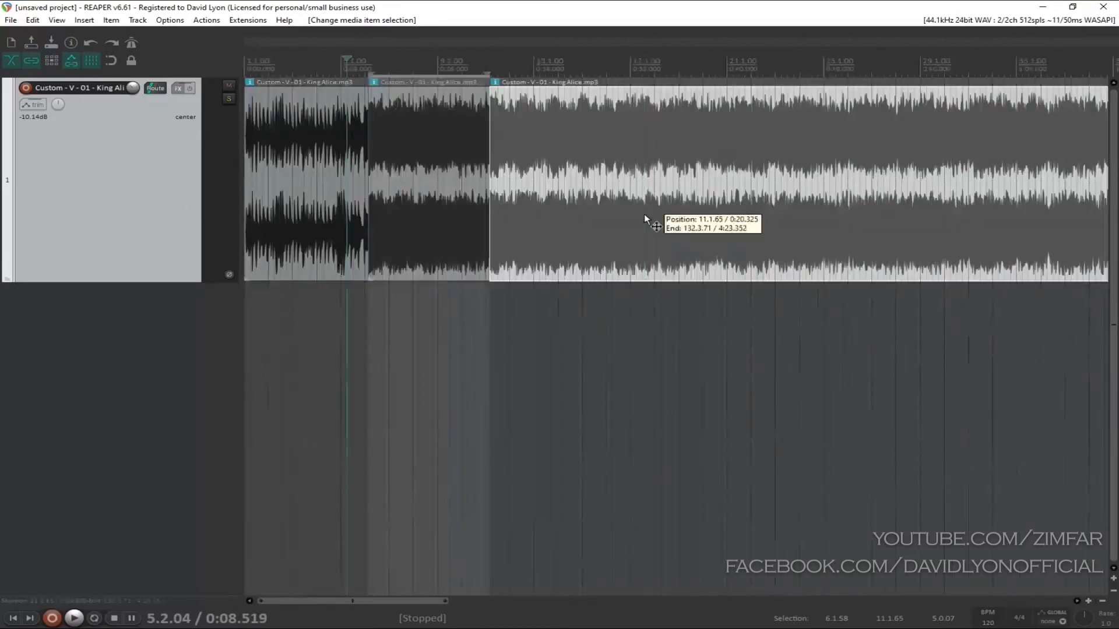
pyautogui.hotkey('ctrl', 'space')
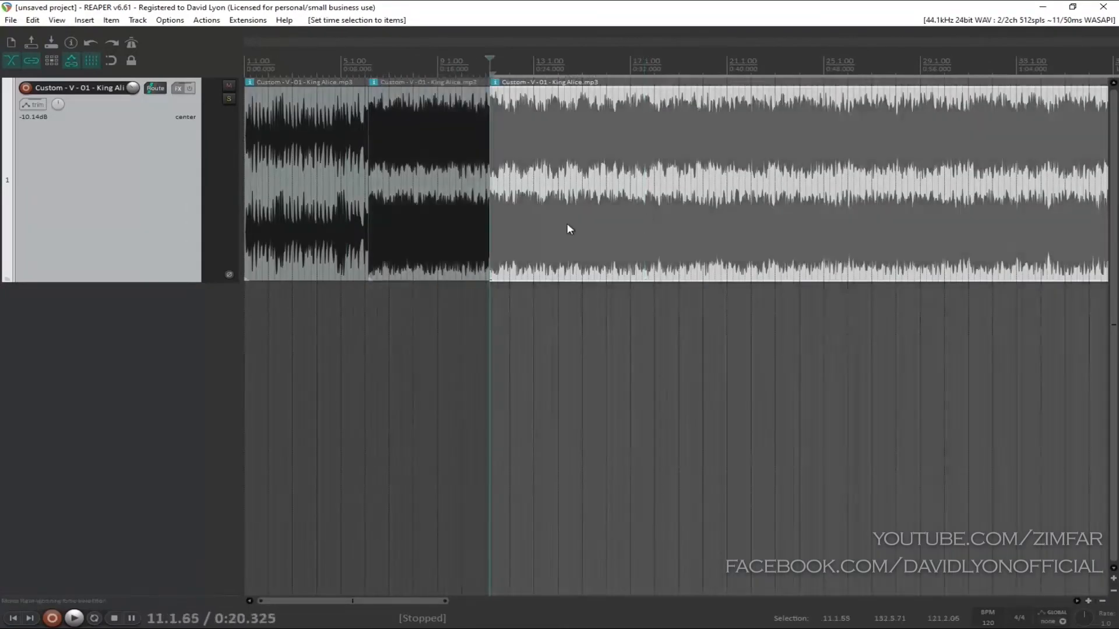
pyautogui.click(309, 177)
pyautogui.hotkey('ctrl', 'space')
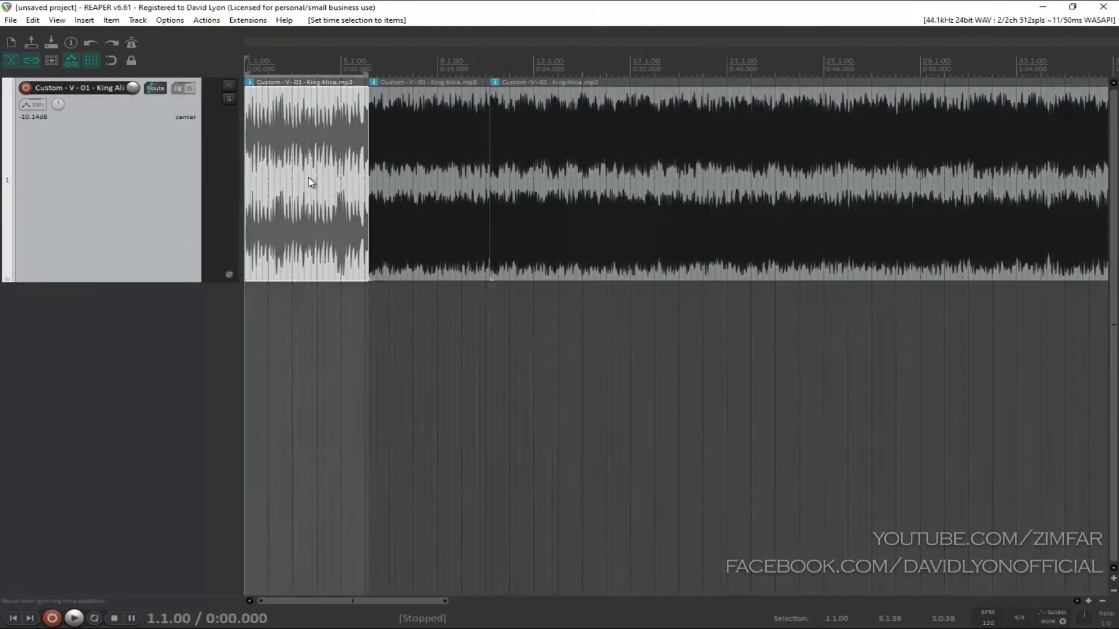
# Step: Fit the time selection to the four-measure middle item again
pyautogui.click(407, 181)
pyautogui.hotkey('ctrl', 'space')
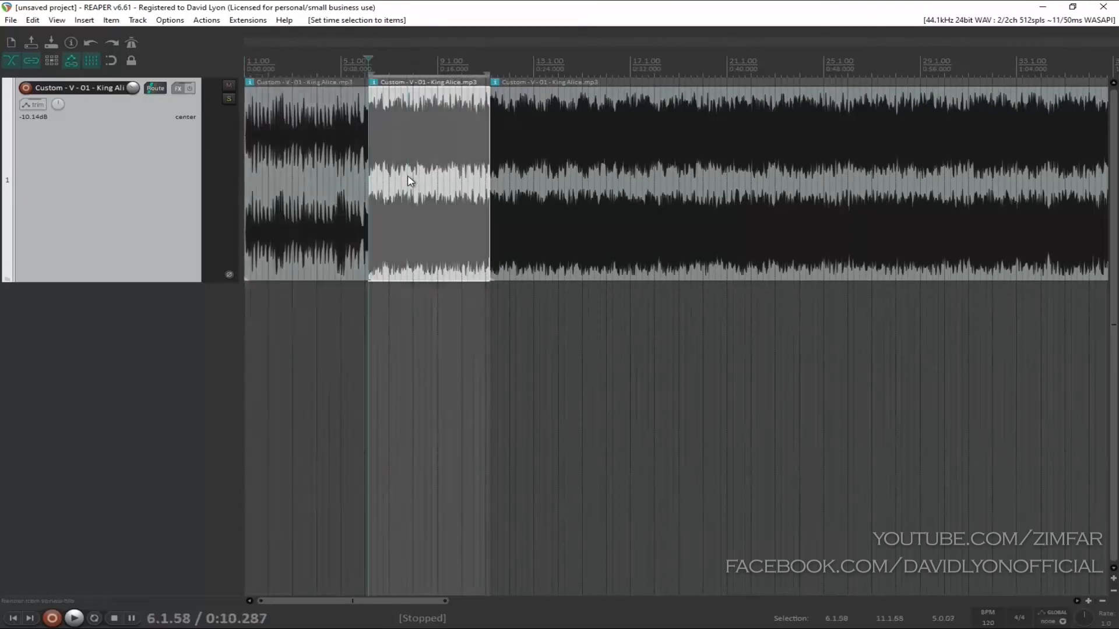
pyautogui.scroll(3, 410, 181)
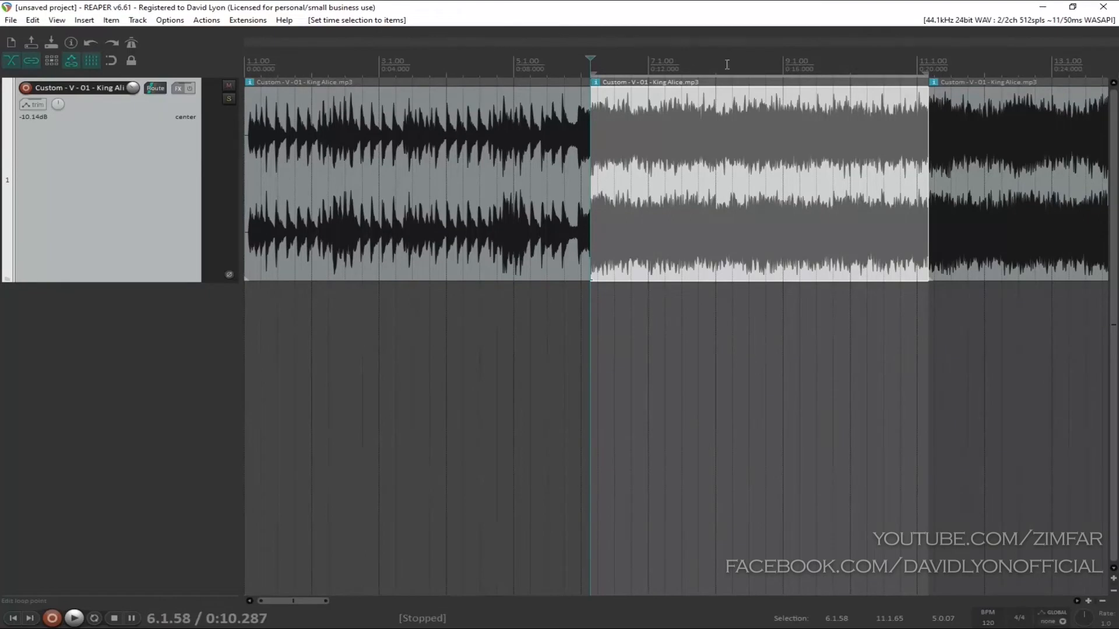
# Step: Try setting the project tempo from the time selection with automatic tempo detection, and undo it
pyautogui.rightClick(698, 64)
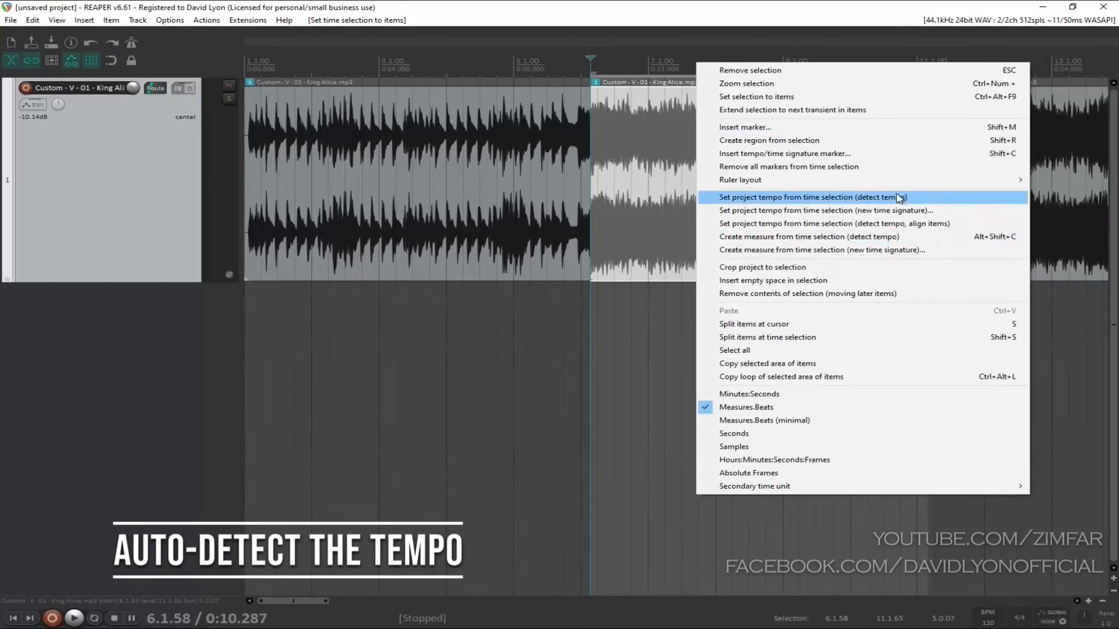
pyautogui.click(831, 201)
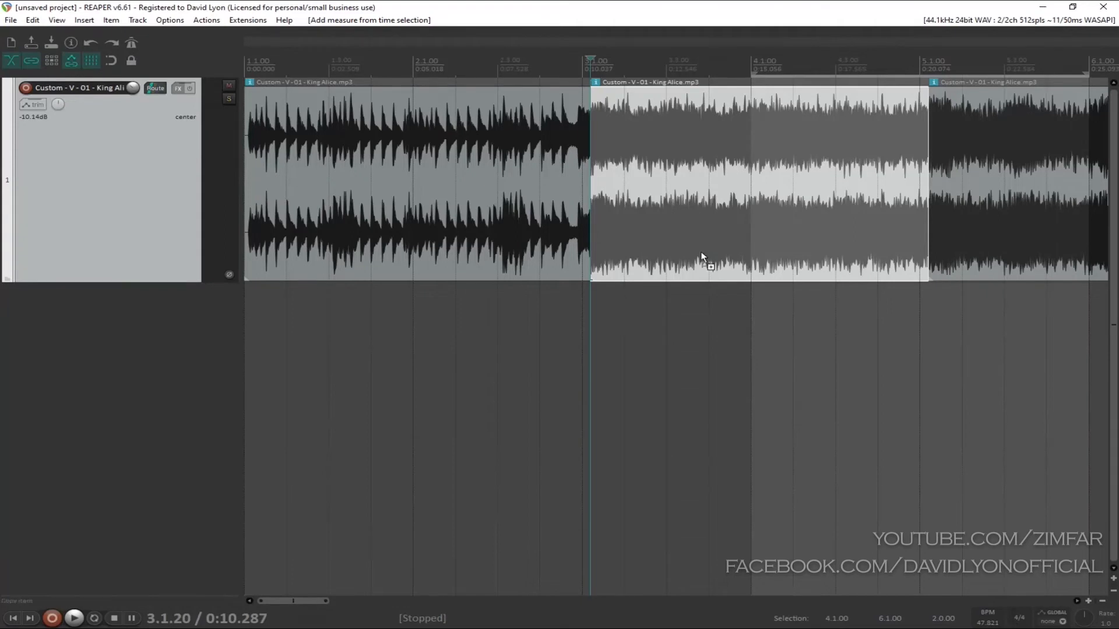
pyautogui.hotkey('ctrl', 'z')
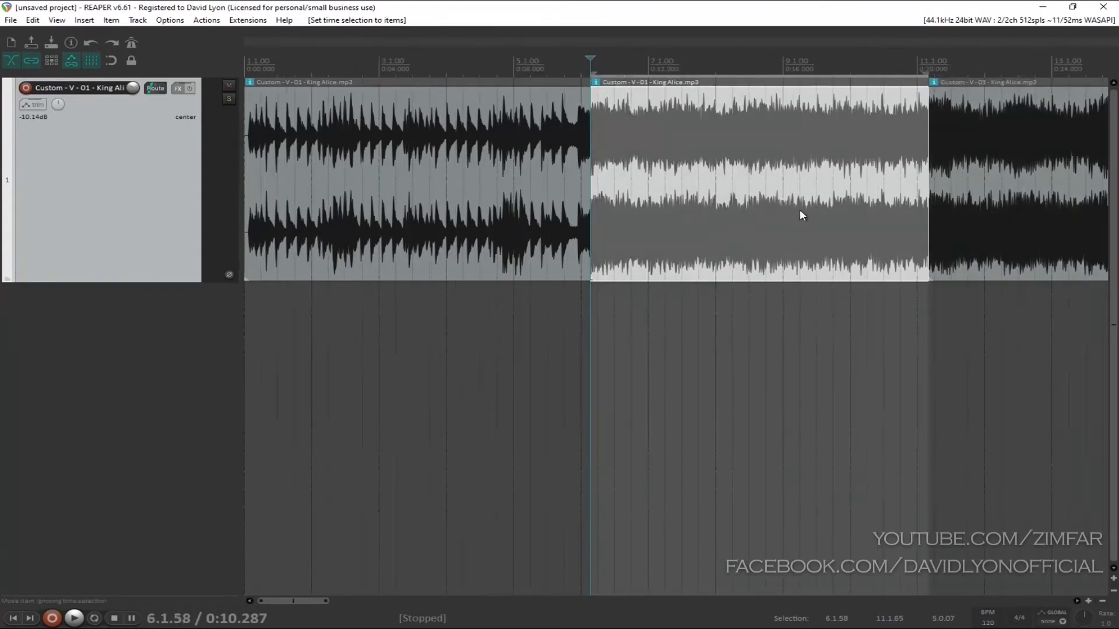
# Step: Create measures from the time selection using a new time signature of 4/4 spanning 4 bars
pyautogui.rightClick(699, 141)
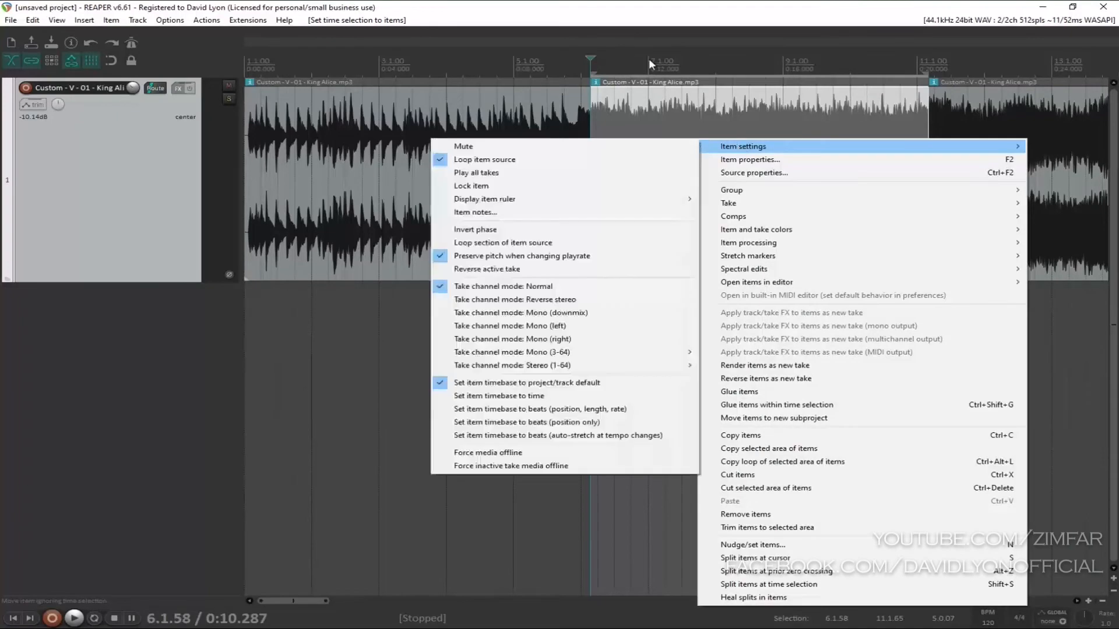
pyautogui.rightClick(648, 59)
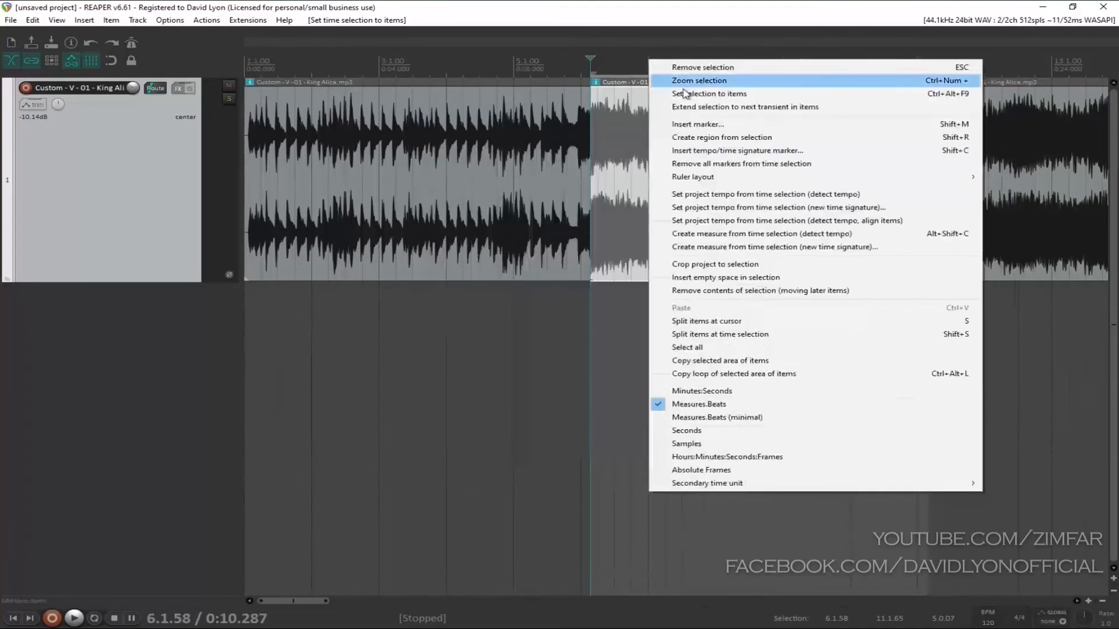
pyautogui.click(807, 247)
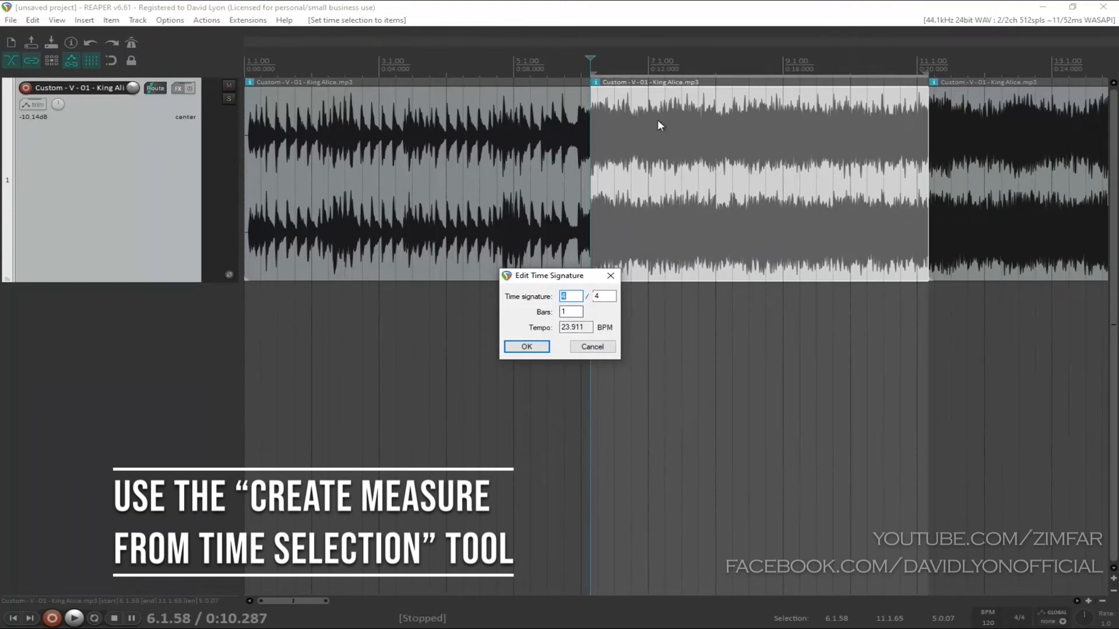
pyautogui.press('Tab')
pyautogui.press('Tab')
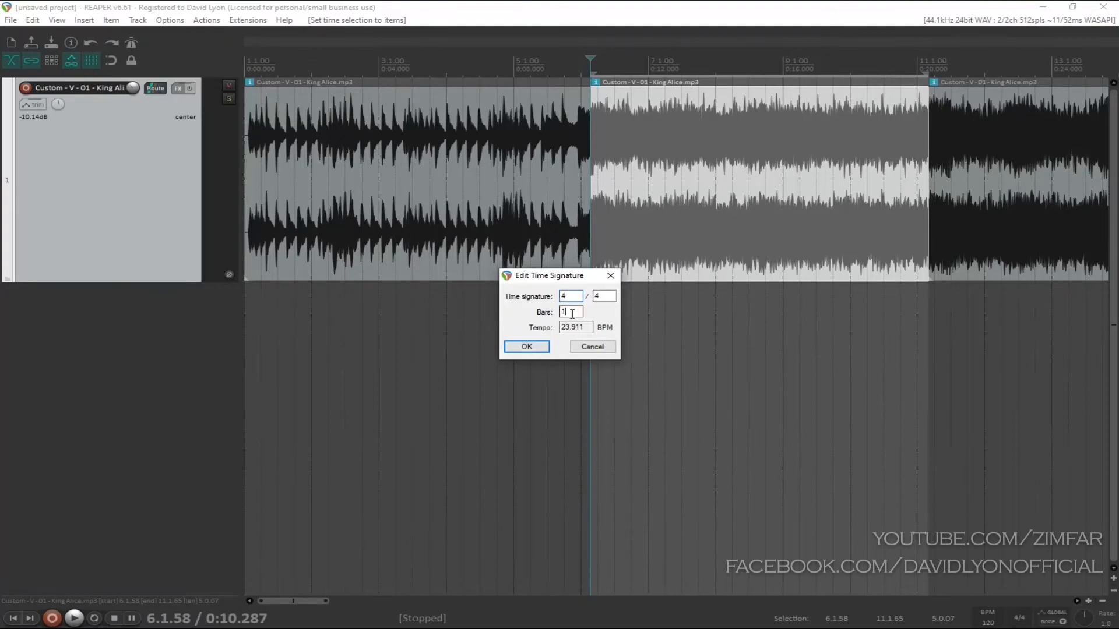
pyautogui.write('4')
pyautogui.click(540, 350)
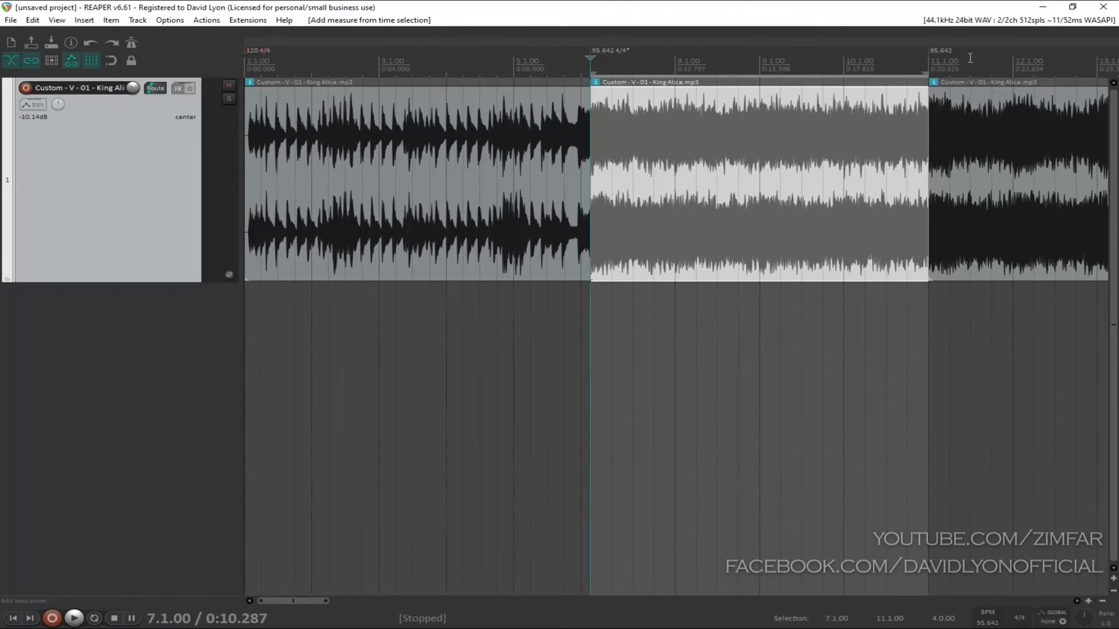
# Step: Check the tempo markers at the project start, the phrase start and the phrase end by moving the edit cursor to each
pyautogui.click(254, 50)
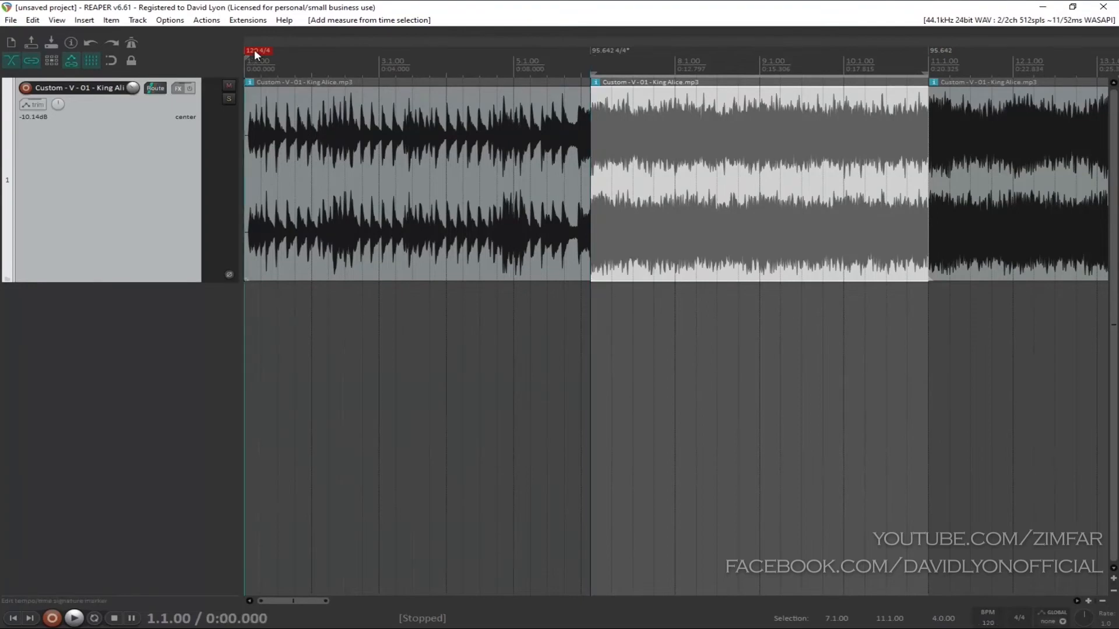
pyautogui.click(609, 51)
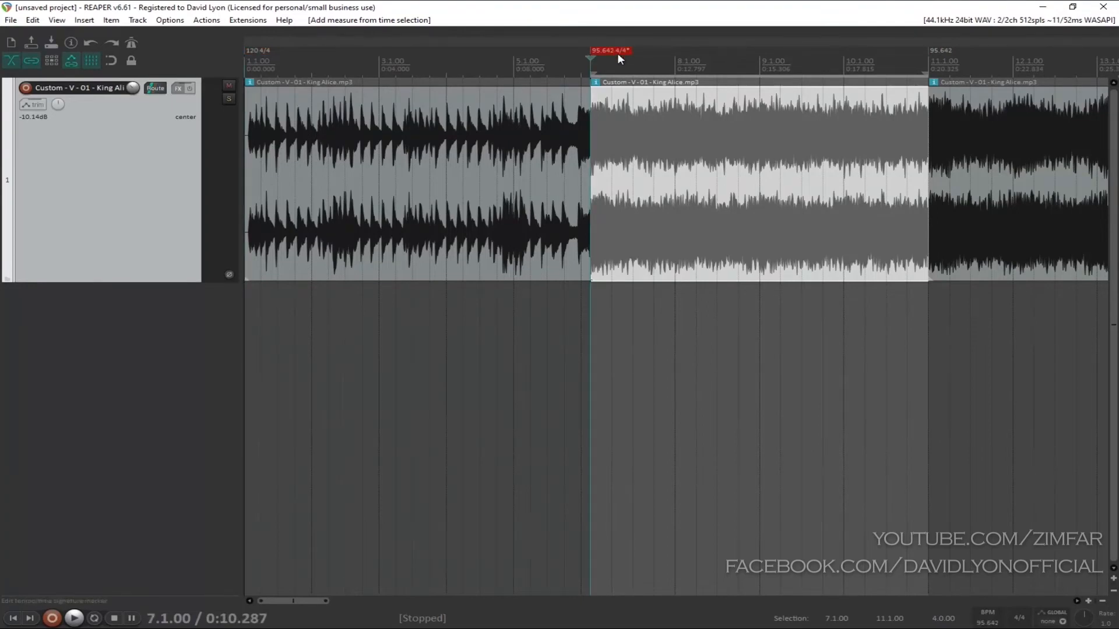
pyautogui.click(949, 51)
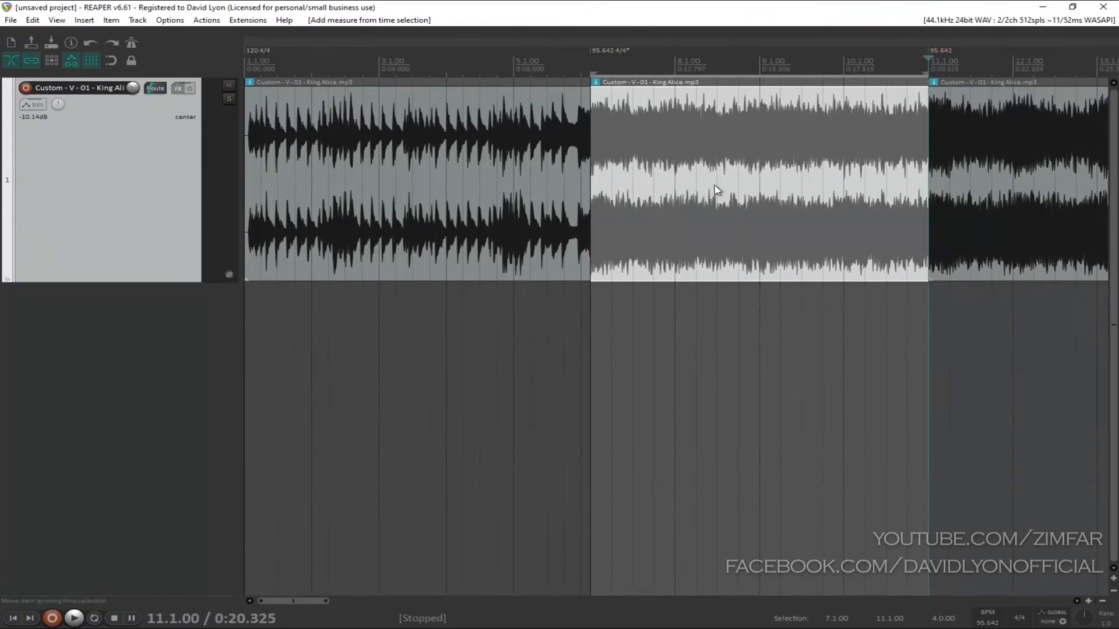
# Step: Examine how the grid lines up with the waveform at the phrase end, the downbeat at measure 7 and the following beat
pyautogui.scroll(3, 732, 192)
pyautogui.scroll(-3, 383, 191)
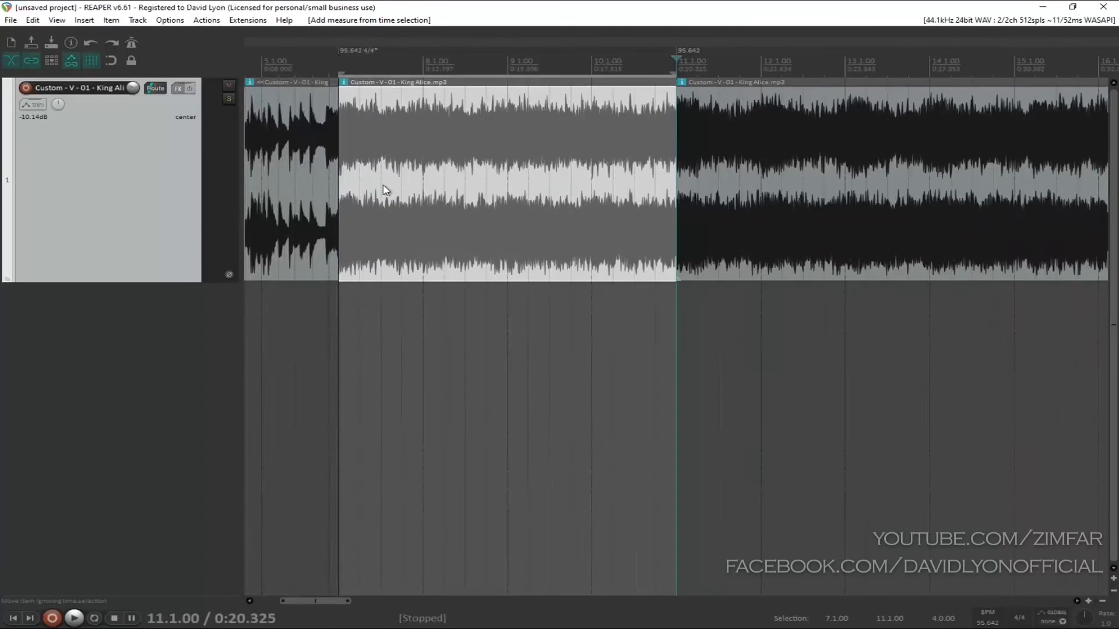
pyautogui.scroll(4, 387, 187)
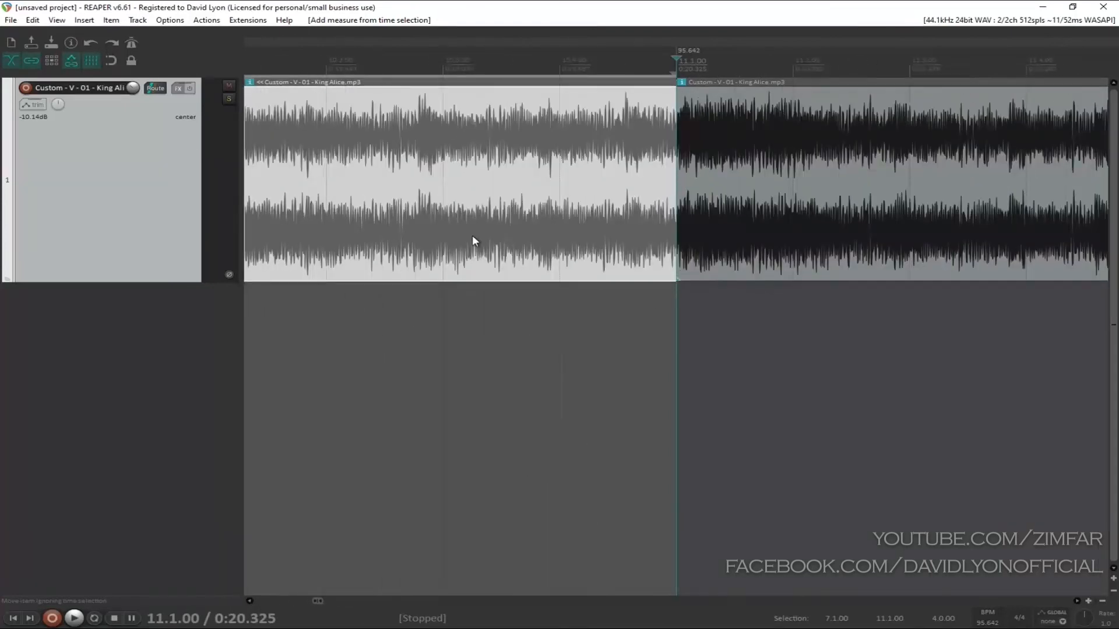
pyautogui.scroll(-8, 357, 107)
pyautogui.click(349, 65)
pyautogui.scroll(15, 370, 64)
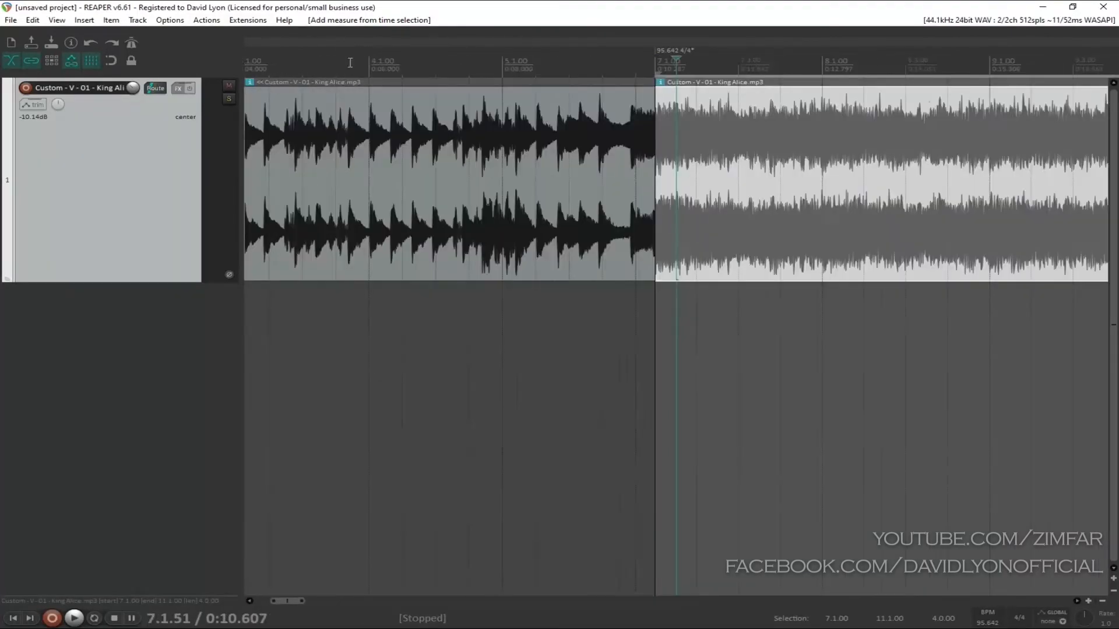
pyautogui.scroll(2, 370, 65)
pyautogui.click(514, 64)
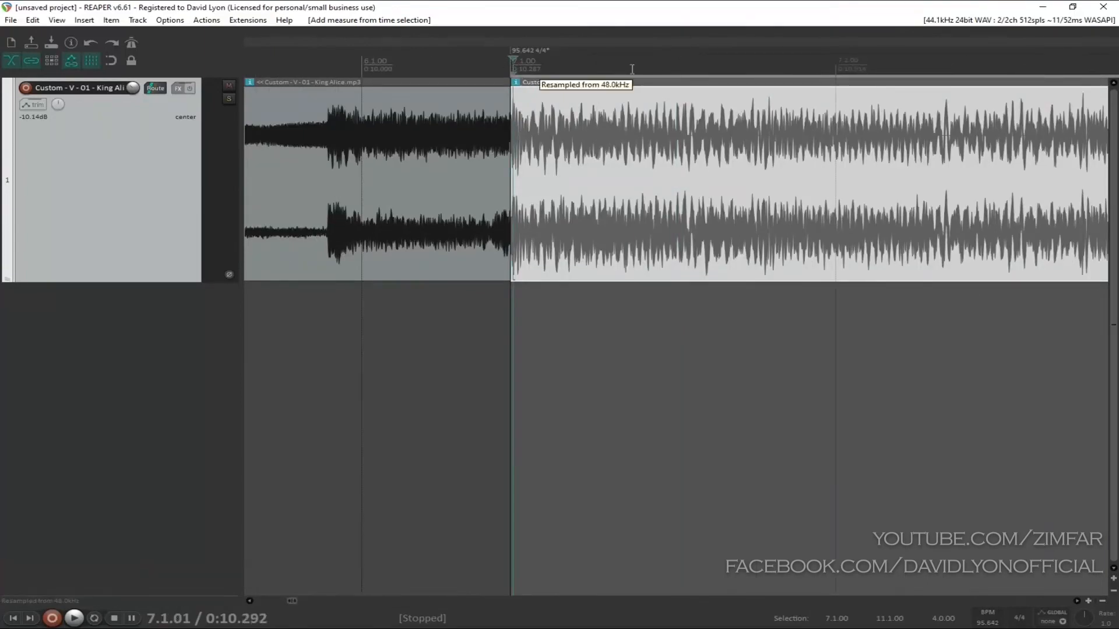
pyautogui.click(842, 63)
pyautogui.scroll(-2, 904, 81)
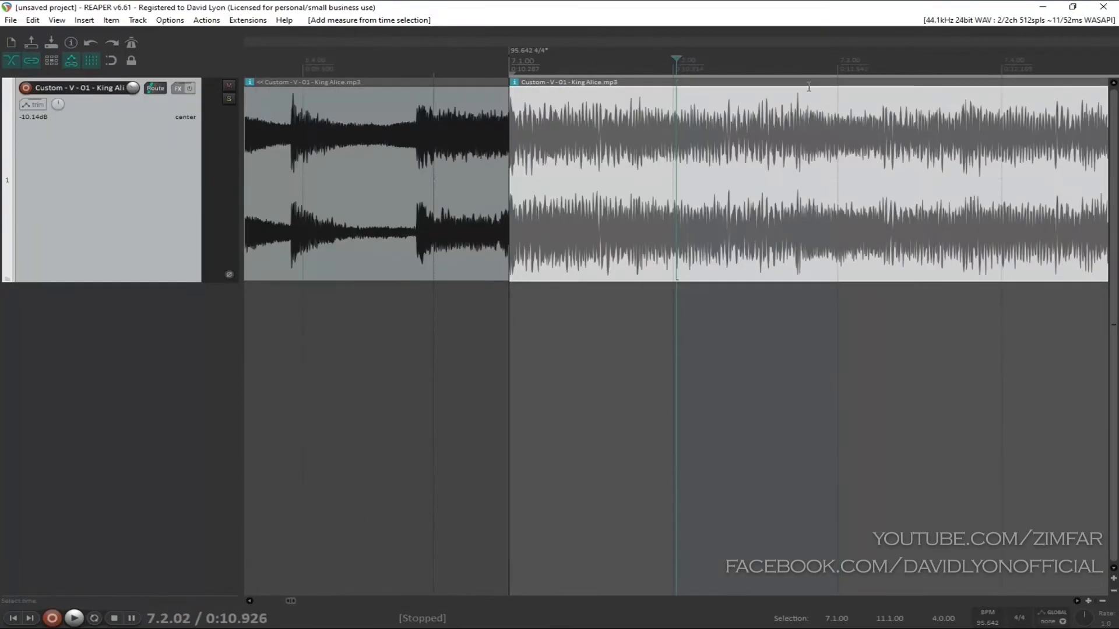
# Step: Enable the metronome and loop the four-measure phrase from measure 7 to 11 to hear it against the click
pyautogui.click(132, 43)
pyautogui.doubleClick(592, 60)
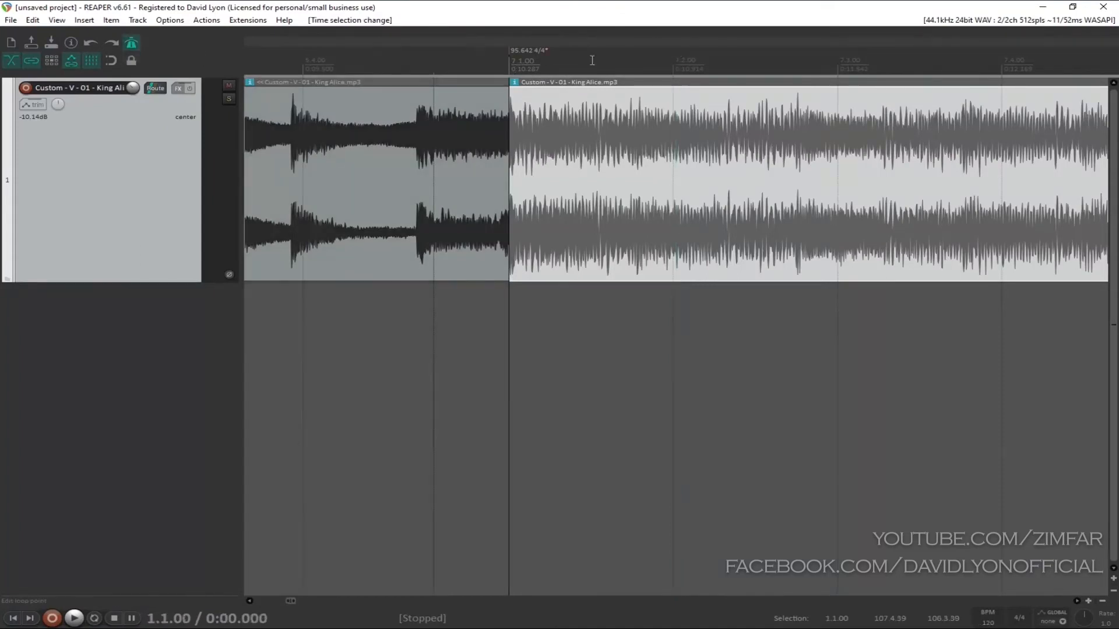
pyautogui.click(582, 94)
pyautogui.click(509, 53)
pyautogui.press('space')
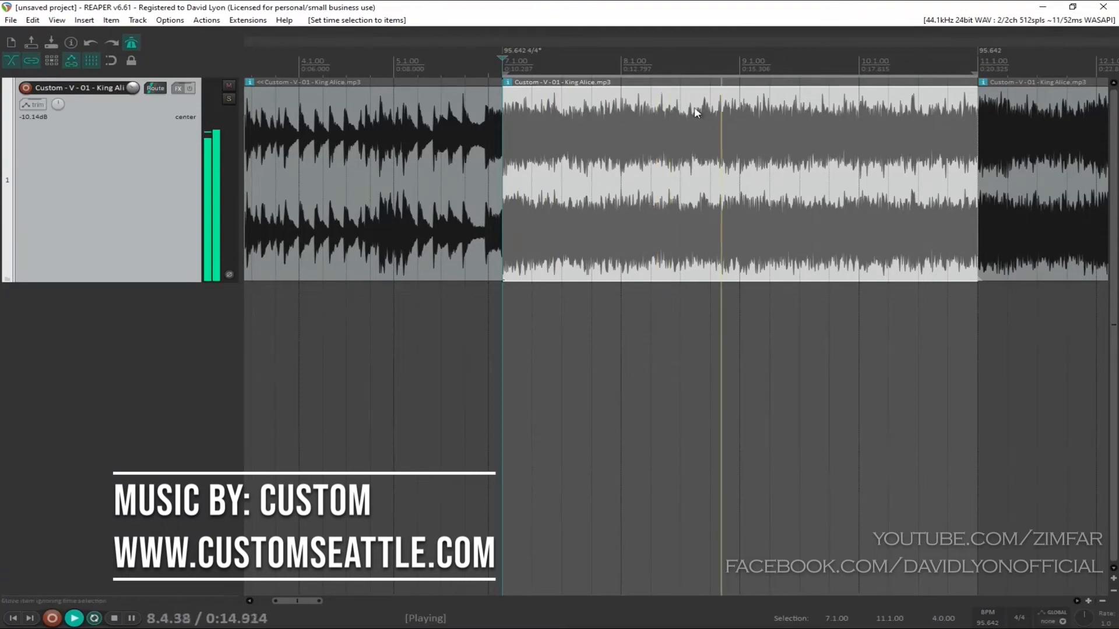
pyautogui.scroll(1, 827, 126)
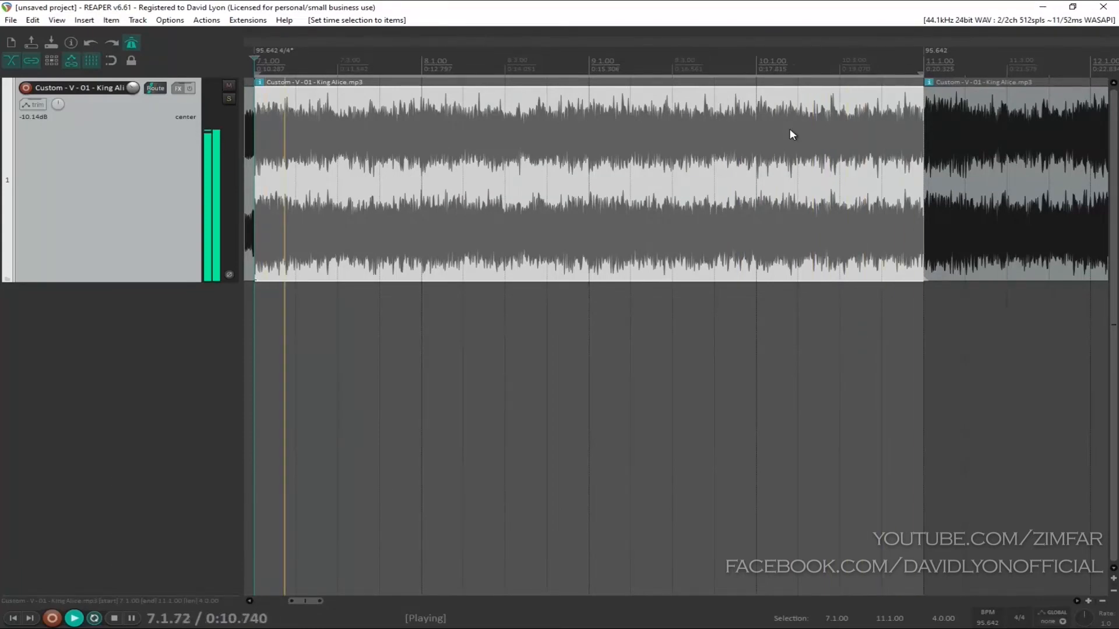
# Step: Stop the looped playback and look over the song sections on either side of the selected phrase
pyautogui.scroll(-1, 791, 130)
pyautogui.press('space')
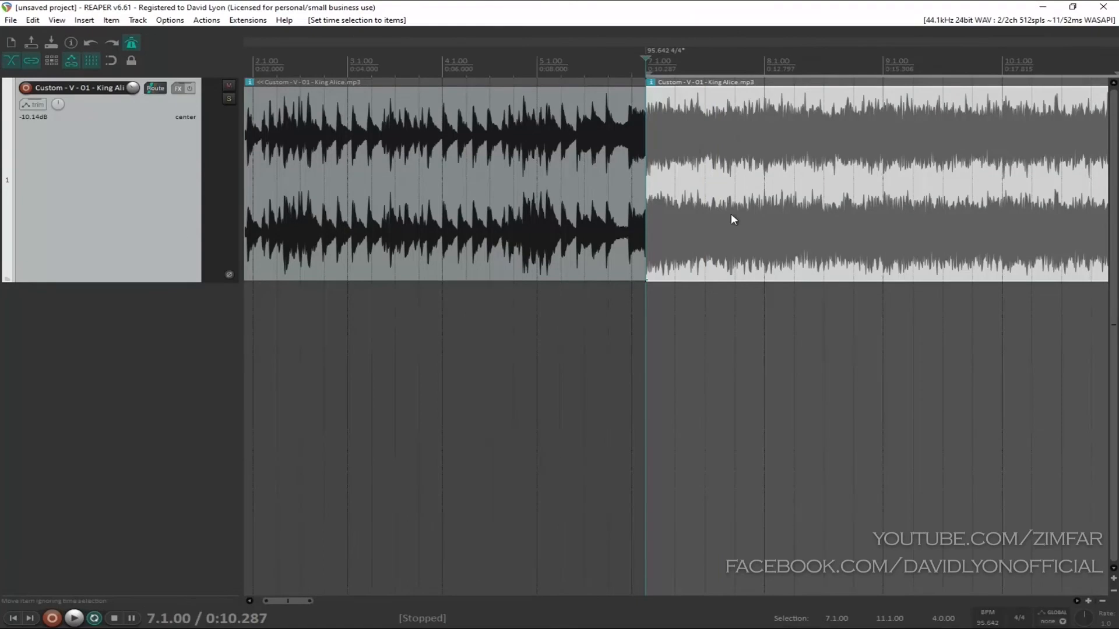
pyautogui.scroll(3, 791, 159)
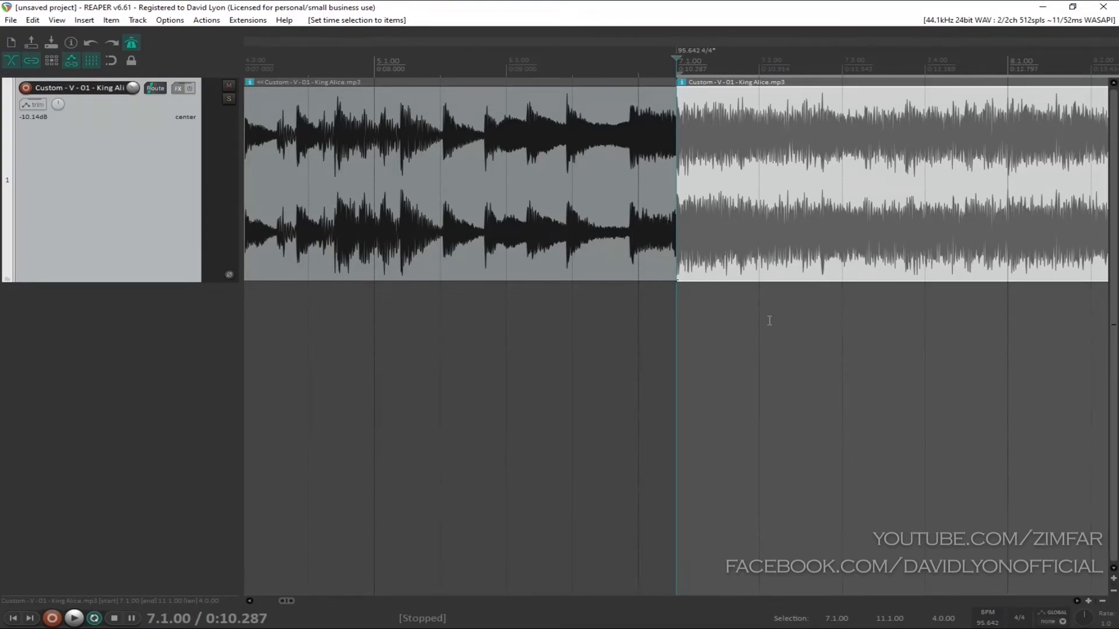
pyautogui.scroll(-4, 945, 183)
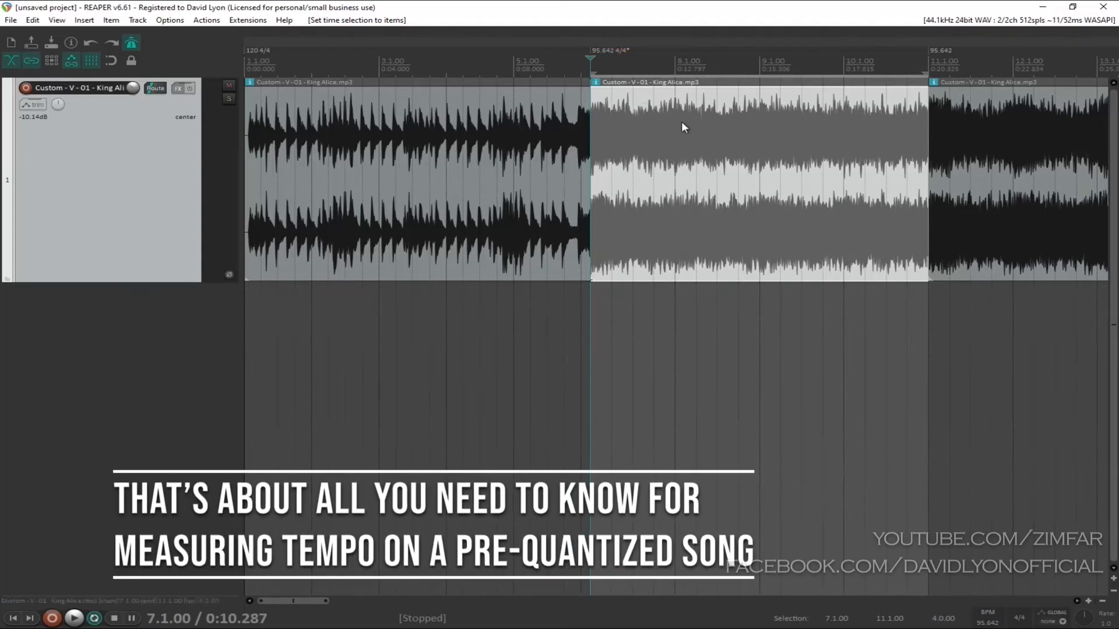
pyautogui.scroll(-3, 712, 130)
pyautogui.scroll(-1, 711, 127)
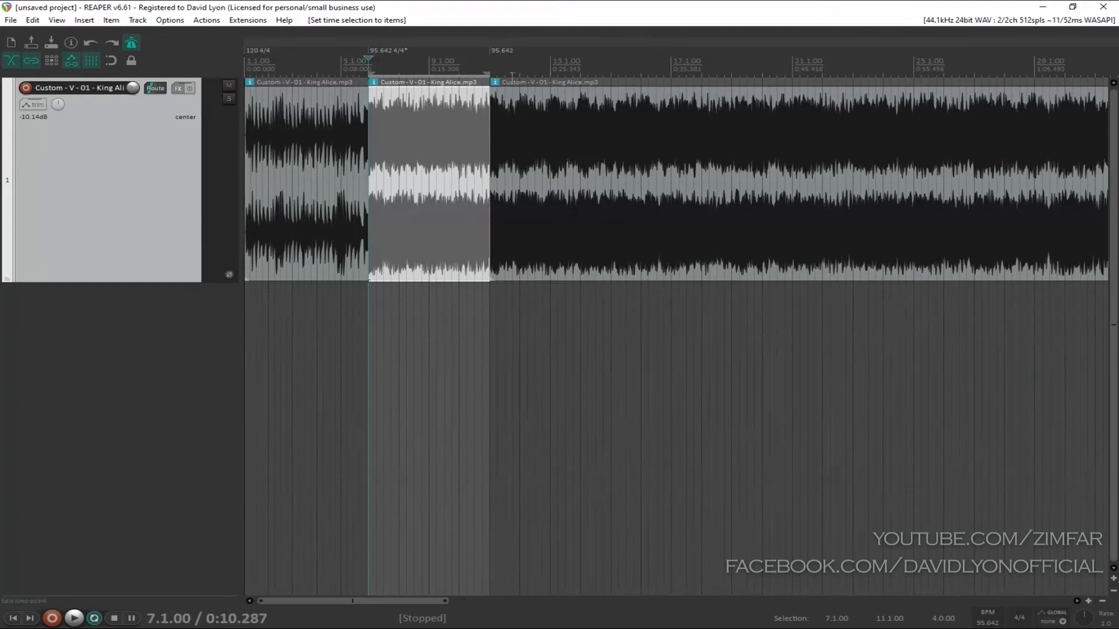
# Step: Play the song from around measure 15 with the metronome on to hear whether the click still matches
pyautogui.click(549, 68)
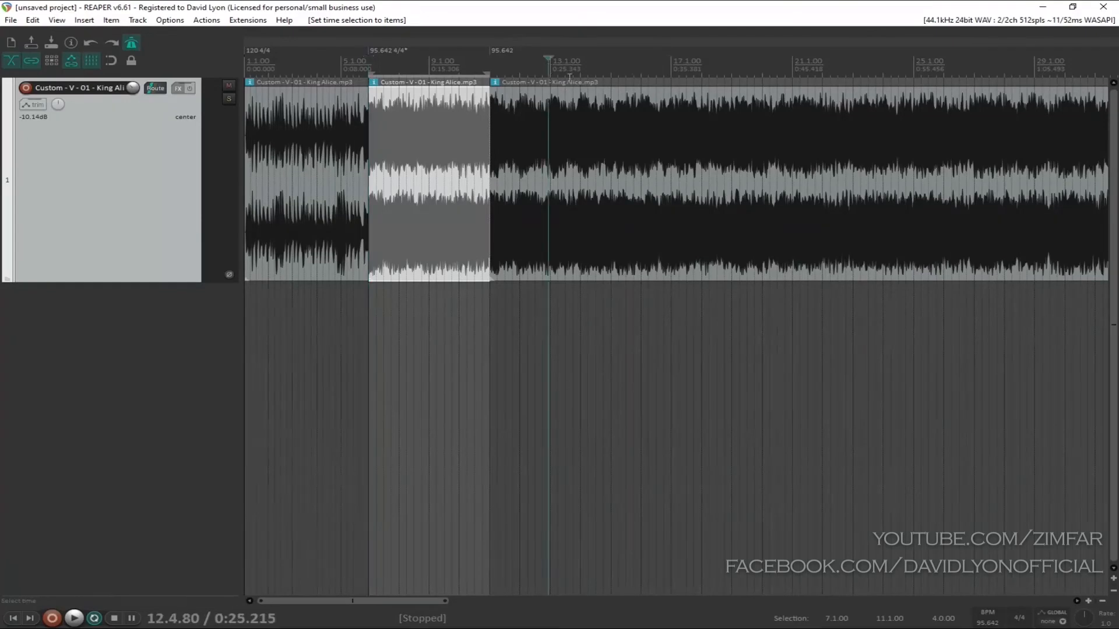
pyautogui.scroll(2, 515, 69)
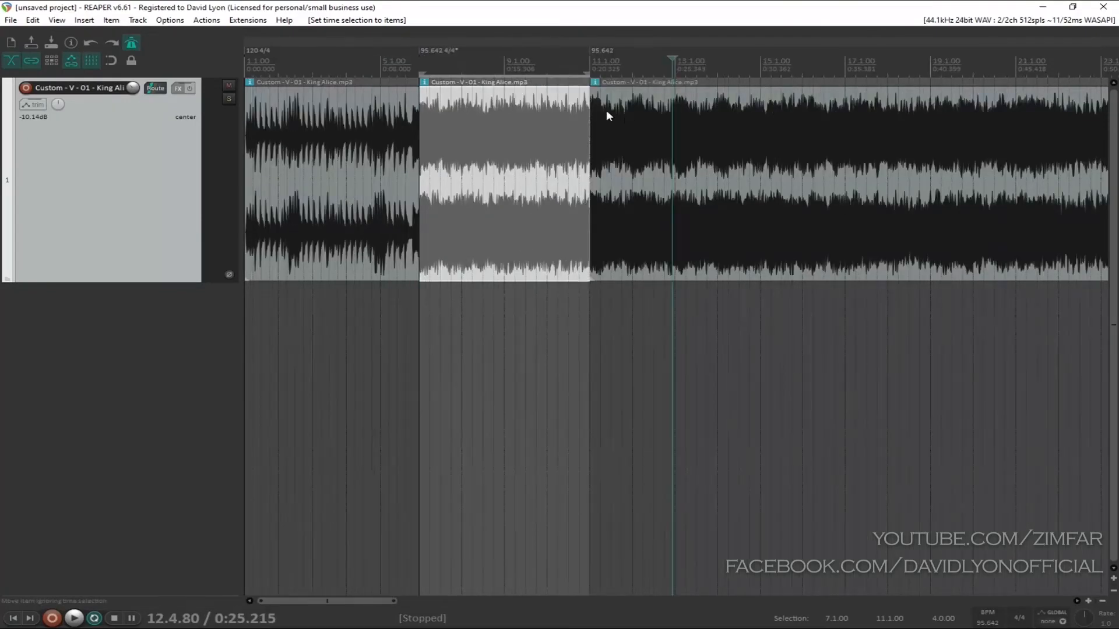
pyautogui.click(762, 67)
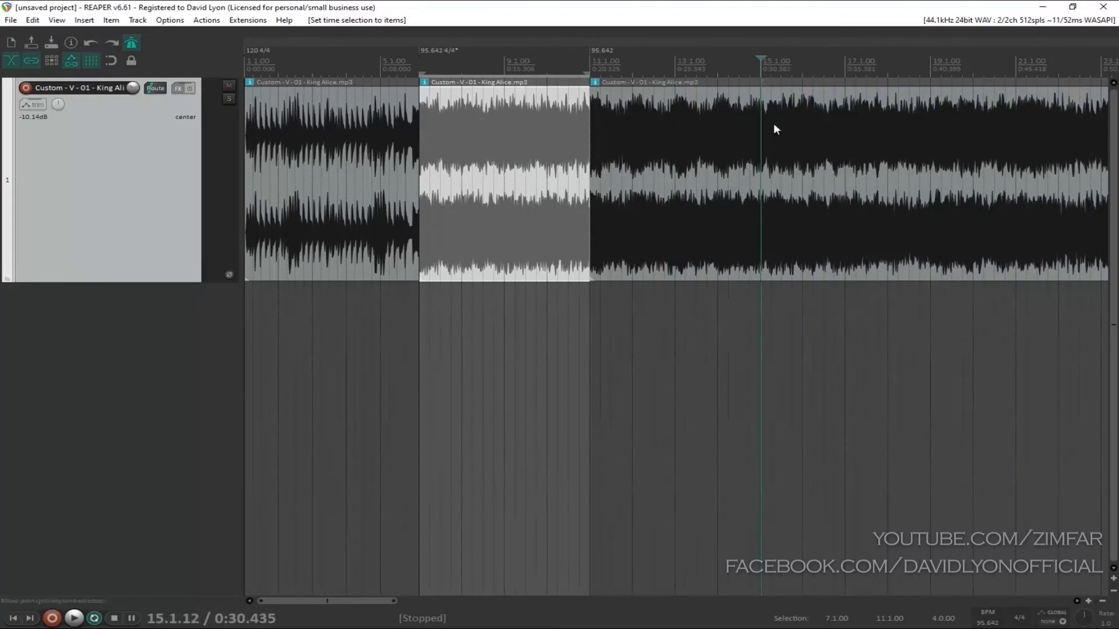
pyautogui.scroll(-3, 774, 124)
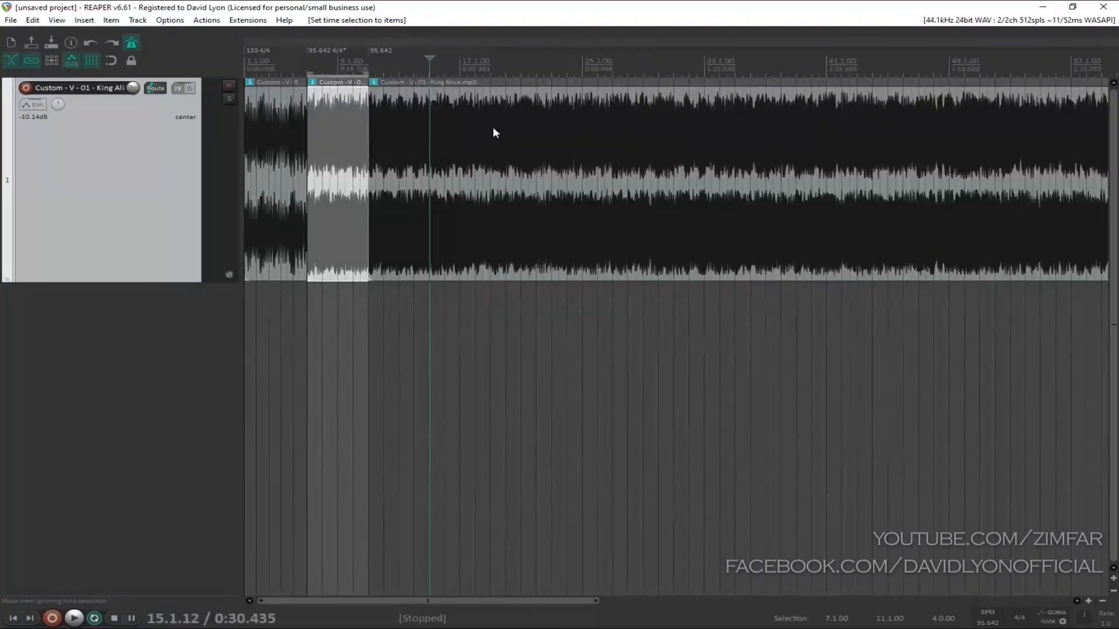
pyautogui.scroll(-3, 494, 132)
pyautogui.scroll(5, 494, 133)
pyautogui.scroll(2, 495, 133)
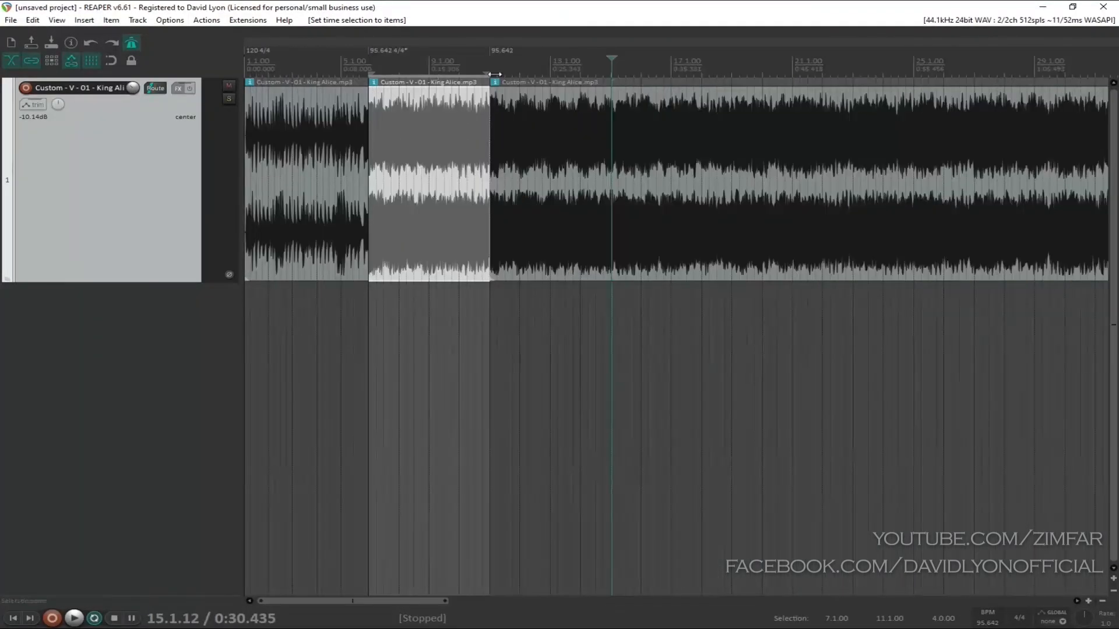
pyautogui.press('space')
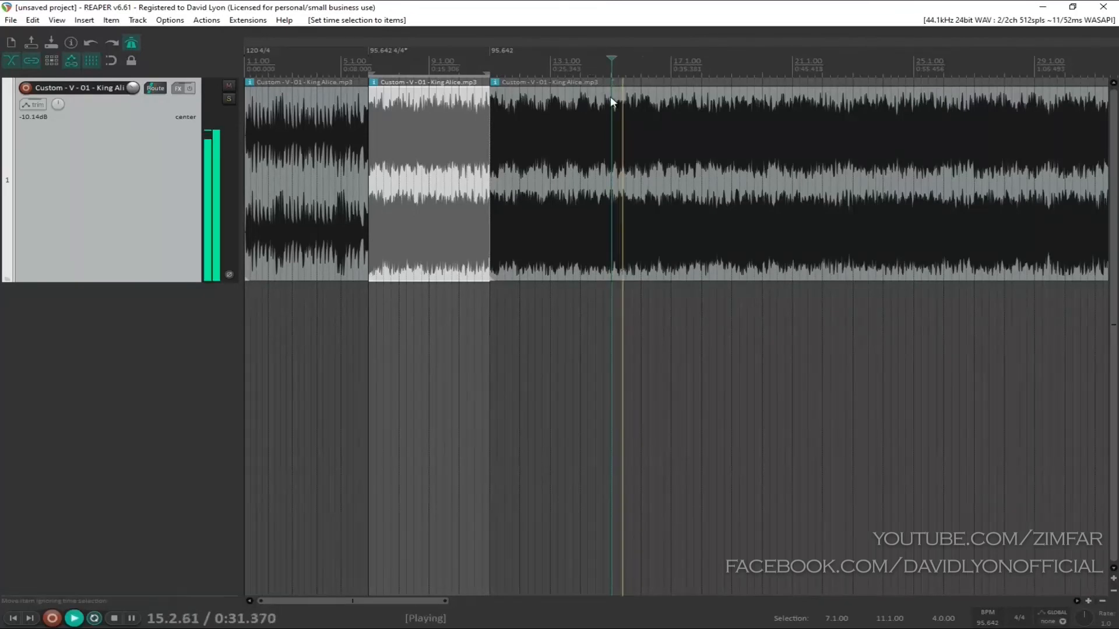
pyautogui.scroll(5, 611, 96)
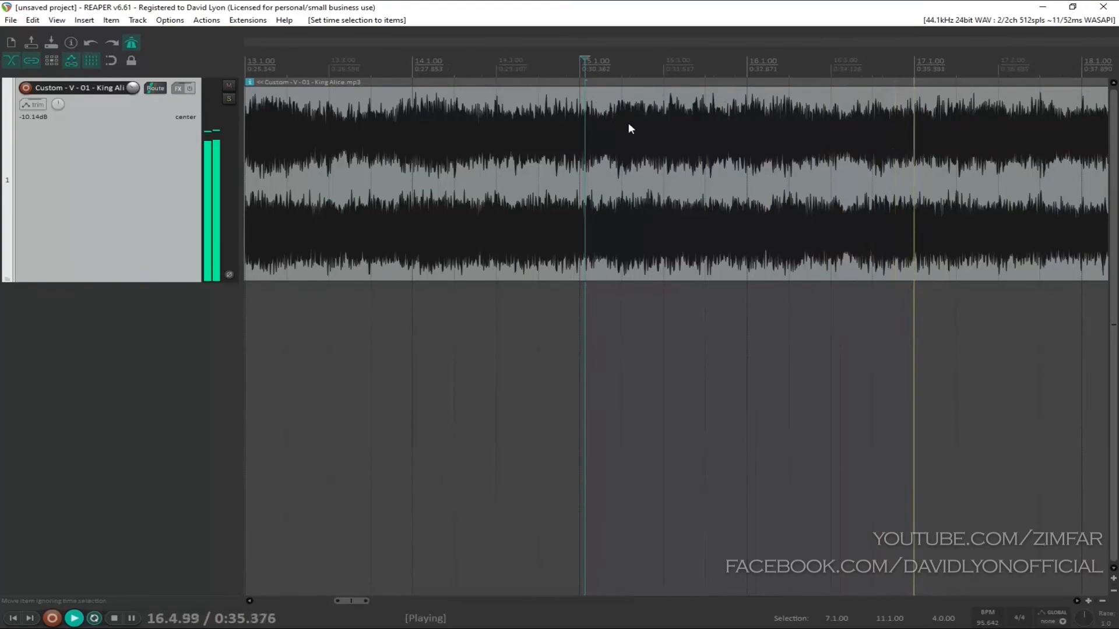
pyautogui.scroll(-2, 628, 122)
pyautogui.scroll(-3, 526, 134)
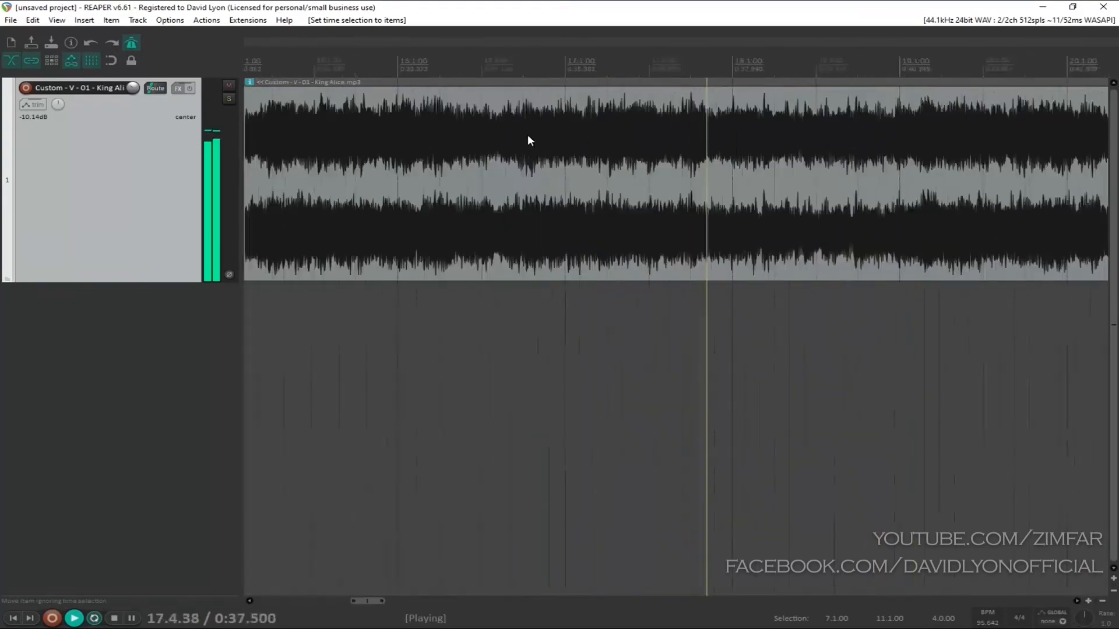
# Step: Replay the passage from just after measure 14 to locate the first beat of the section near measure 15
pyautogui.click(492, 69)
pyautogui.scroll(4, 493, 69)
pyautogui.click(463, 69)
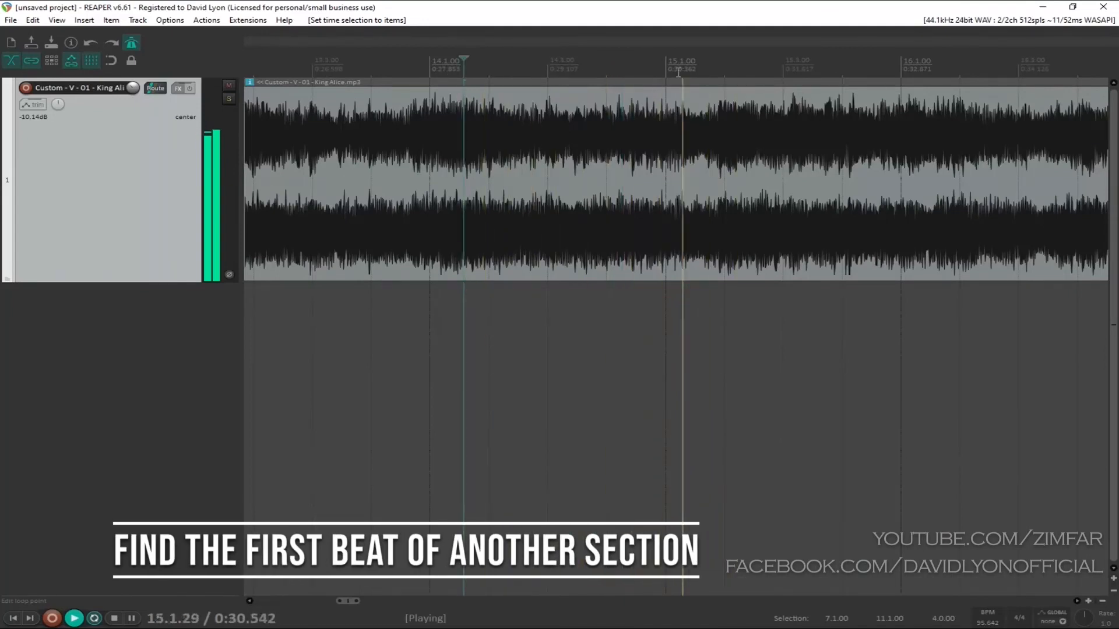
pyautogui.click(465, 69)
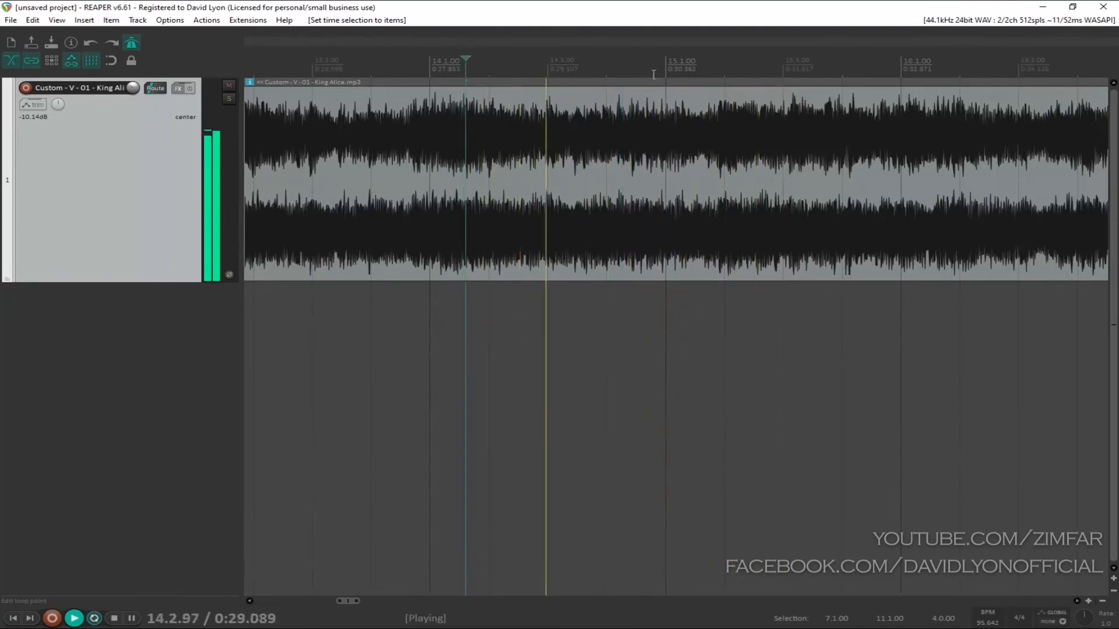
pyautogui.press('space')
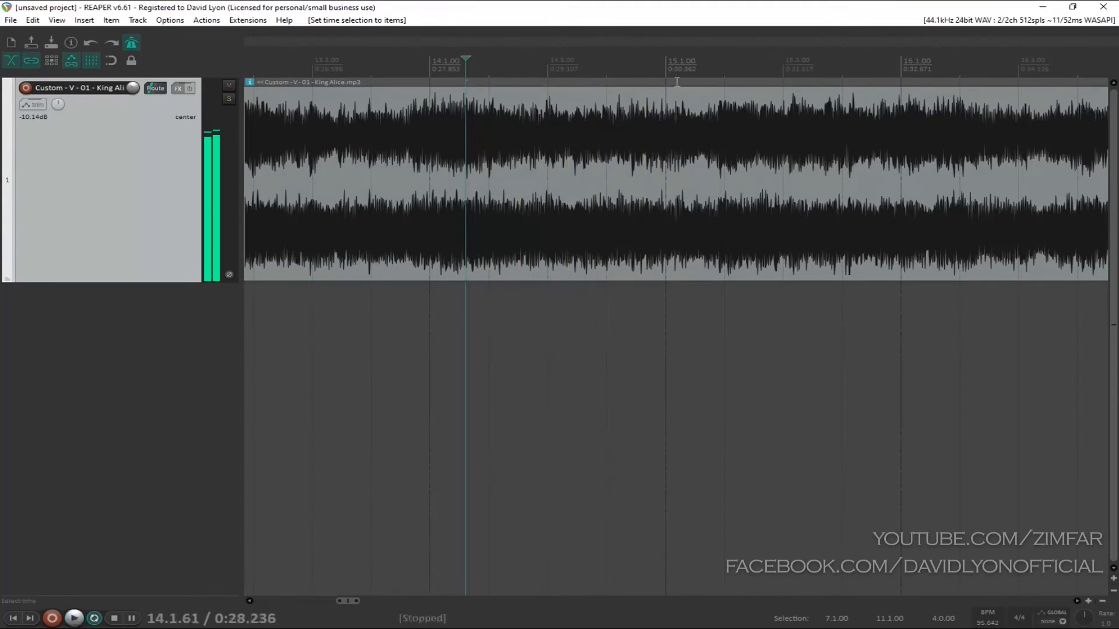
# Step: Place the edit cursor on the section's first beat at 15.1.22, audition it, and split the item there
pyautogui.click(679, 81)
pyautogui.scroll(3, 679, 82)
pyautogui.press('space')
pyautogui.press('space')
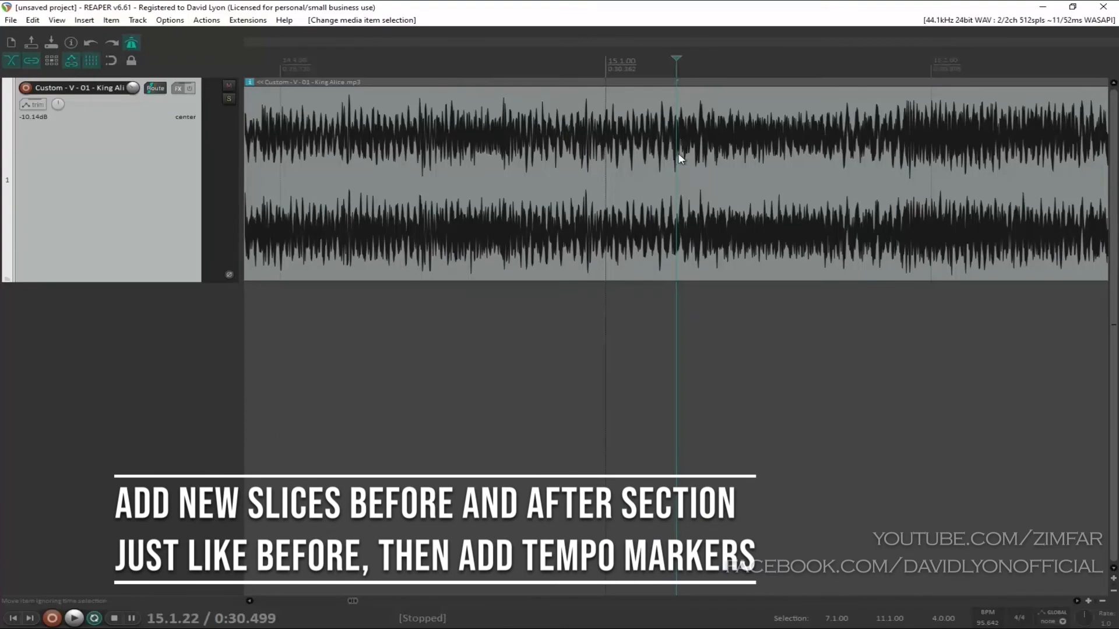
pyautogui.press('s')
pyautogui.scroll(-3, 718, 153)
pyautogui.scroll(-4, 718, 153)
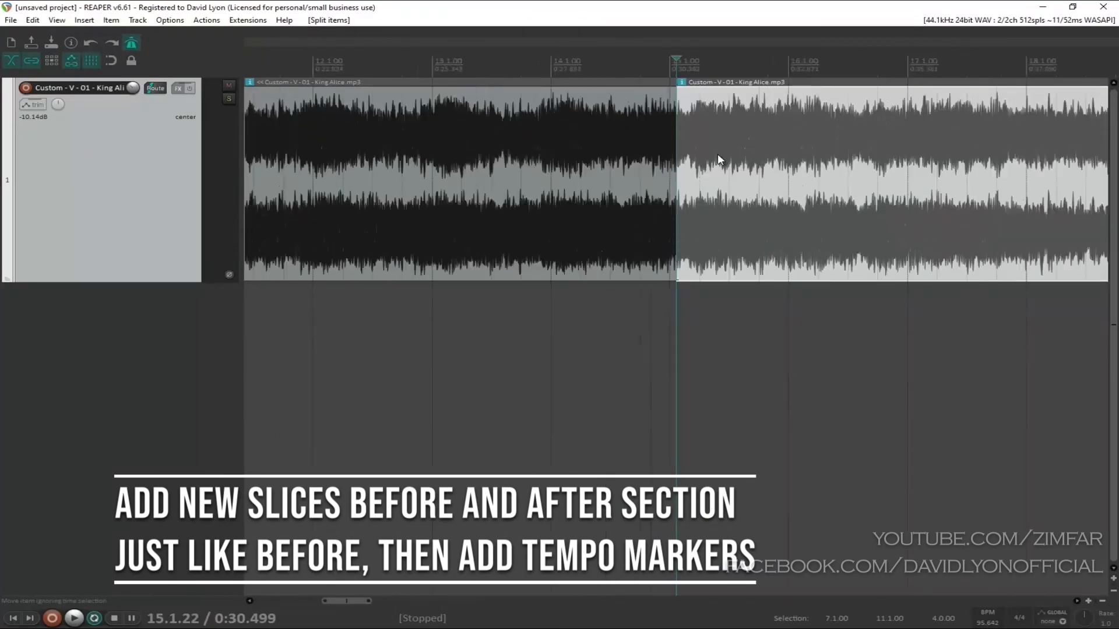
# Step: Play the section from the new split and turn off the metronome while listening for the end of the phrase
pyautogui.press('space')
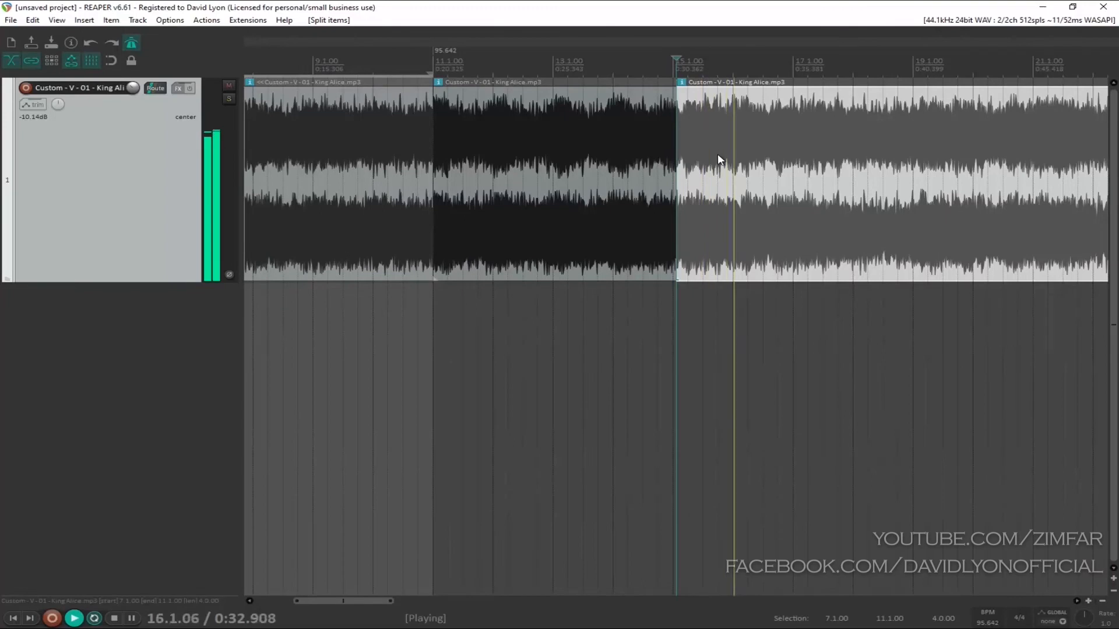
pyautogui.click(132, 42)
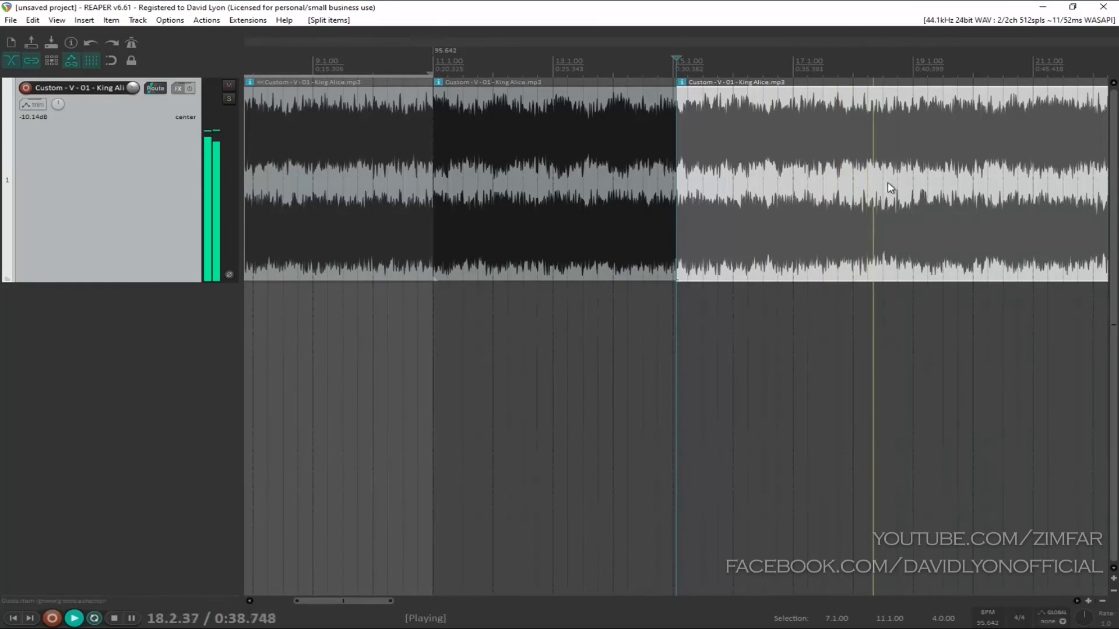
pyautogui.scroll(-3, 886, 188)
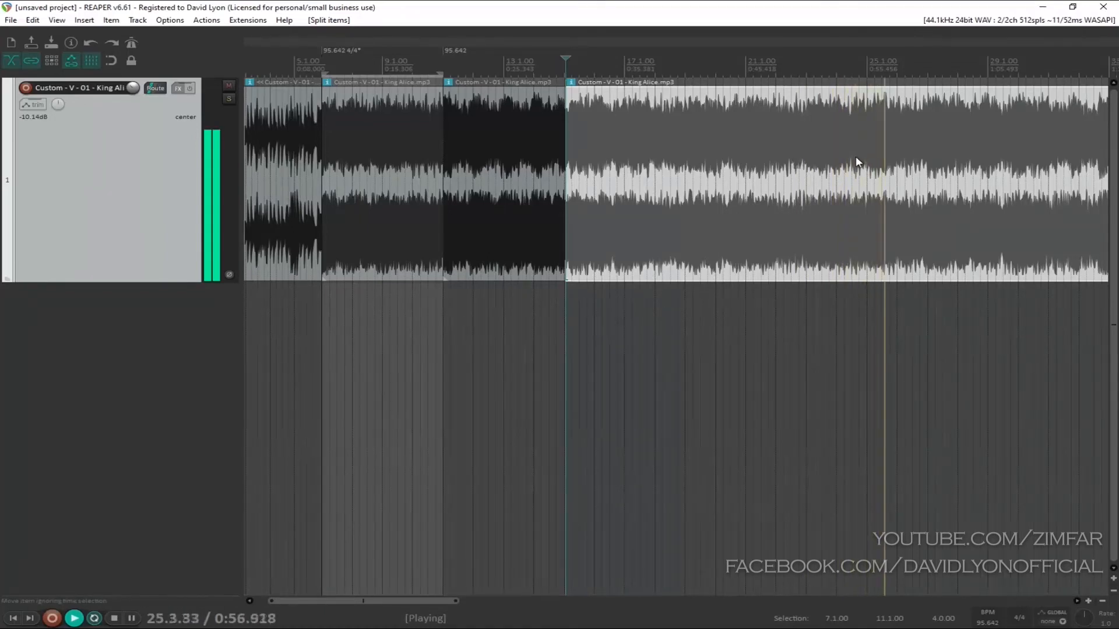
pyautogui.scroll(-2, 804, 164)
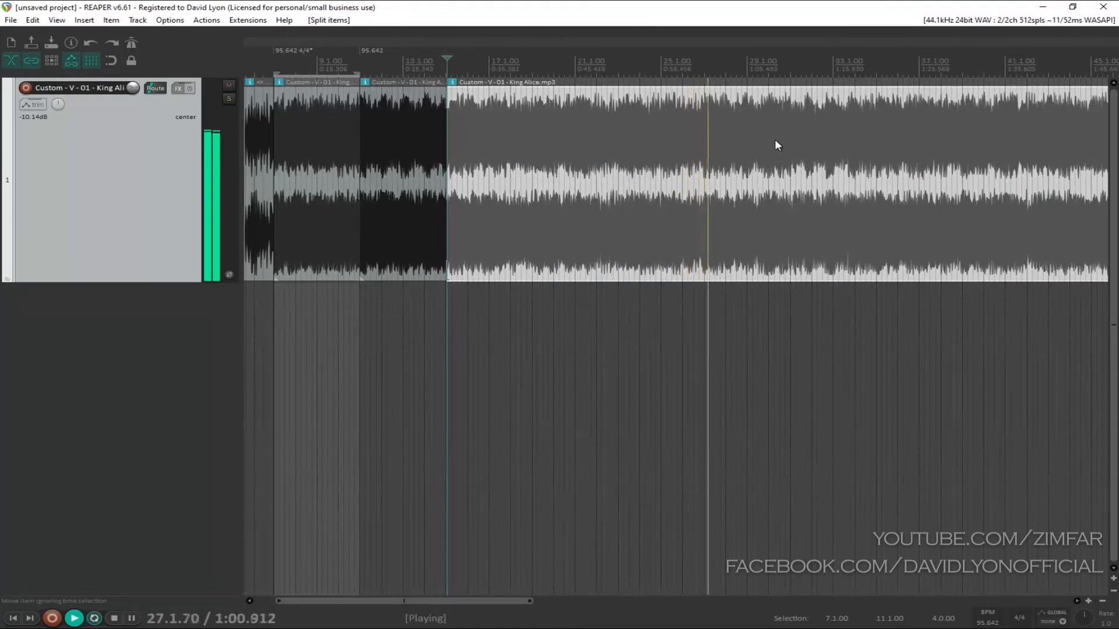
pyautogui.scroll(2, 830, 131)
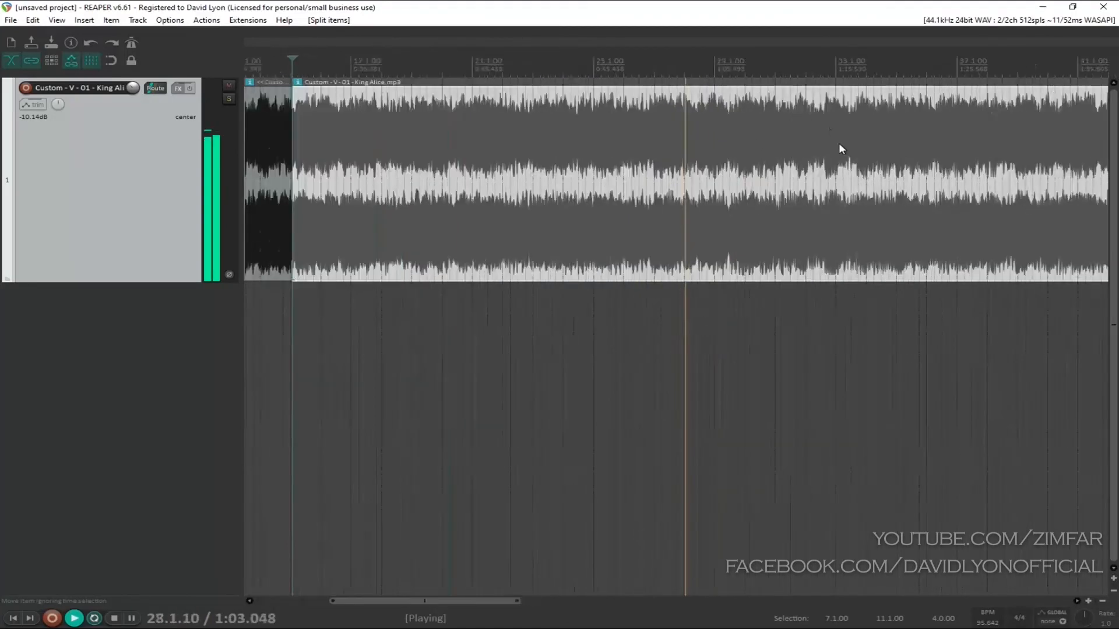
pyautogui.scroll(4, 856, 141)
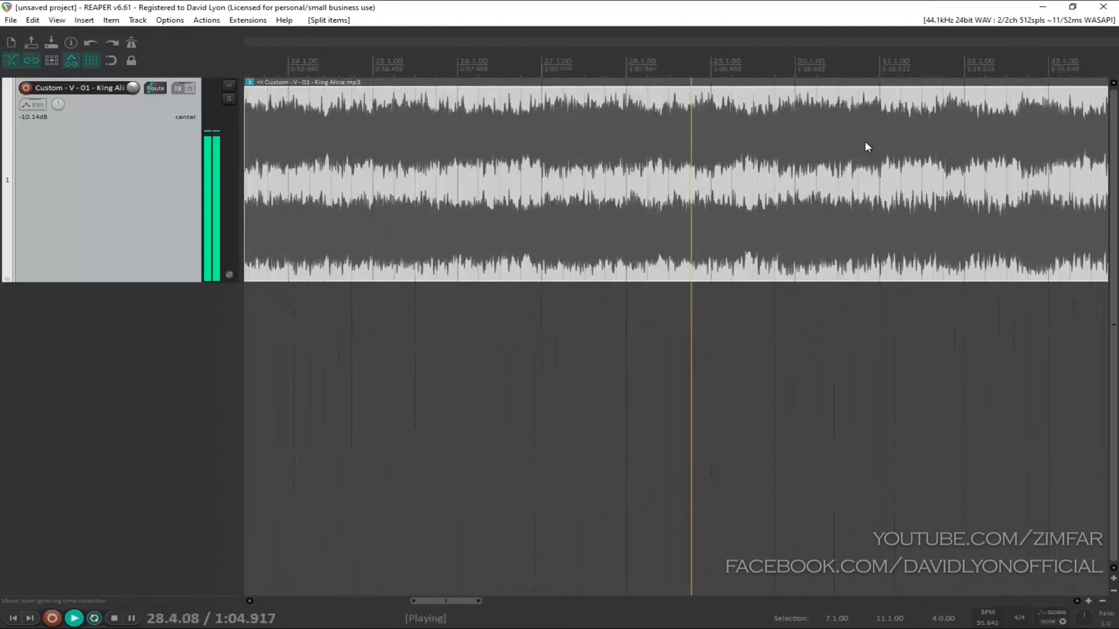
pyautogui.scroll(-2, 750, 145)
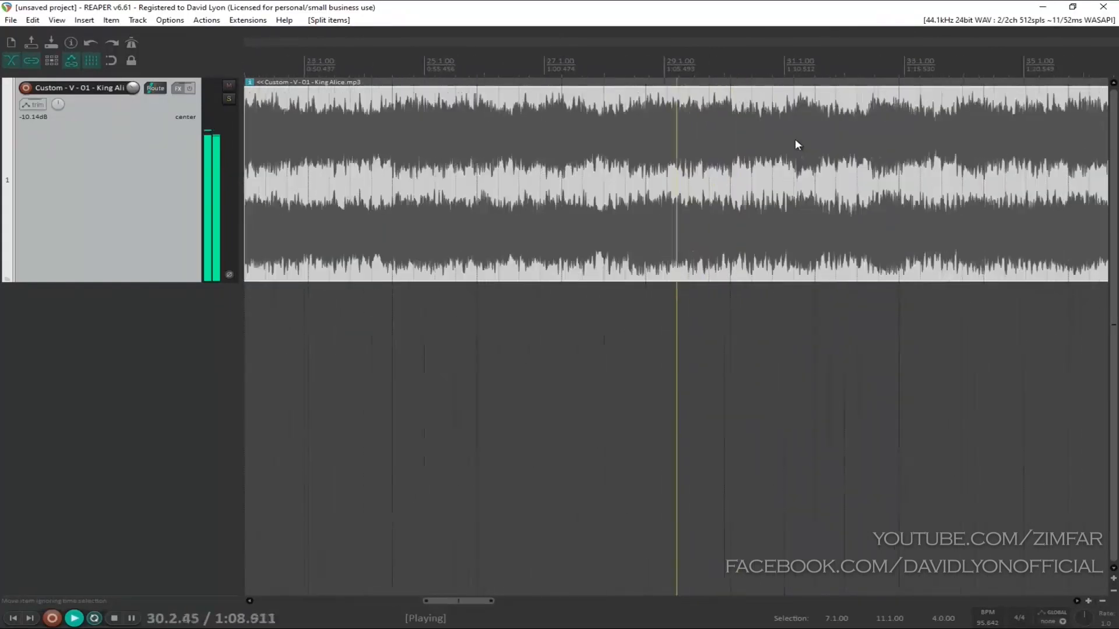
# Step: Stop playback, audition the downbeat ending the phrase at 30.4.17, and split the item there
pyautogui.press('space')
pyautogui.scroll(6, 712, 107)
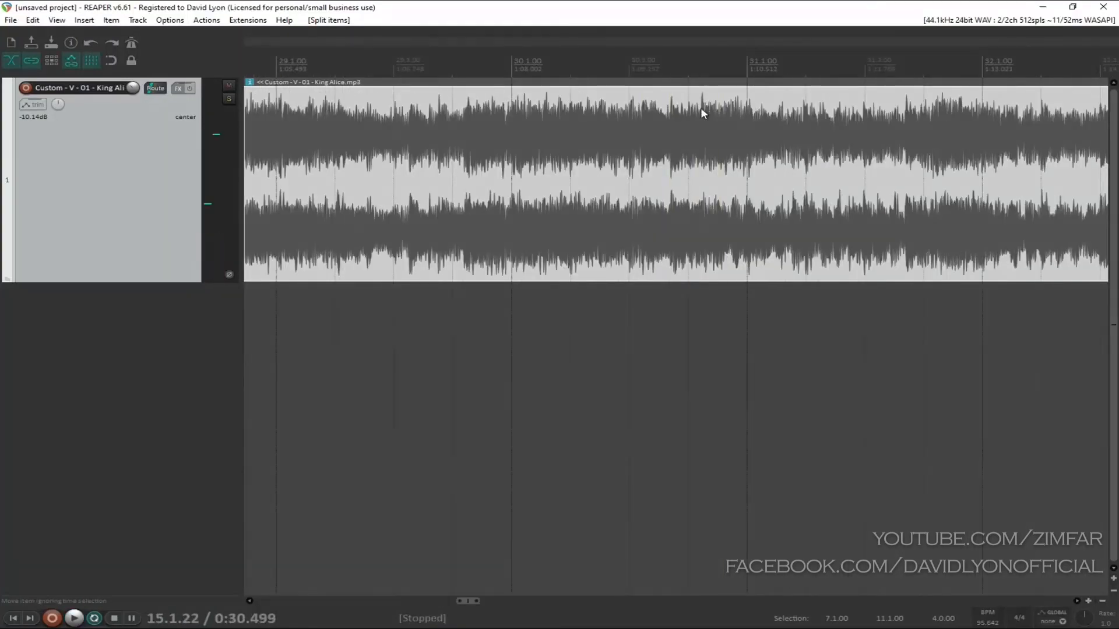
pyautogui.click(699, 110)
pyautogui.press('space')
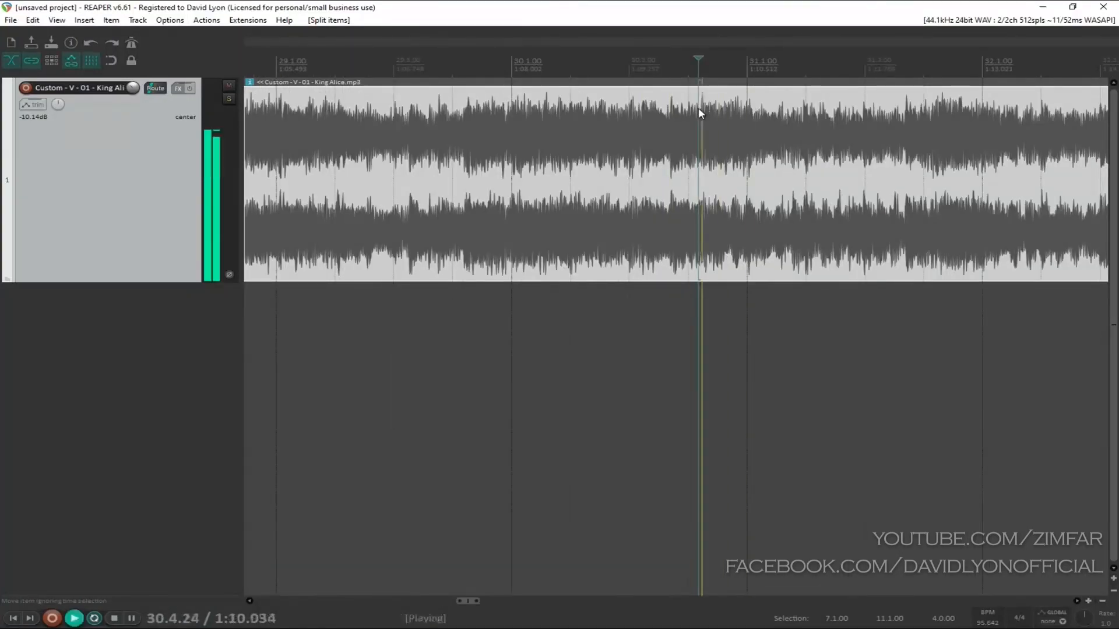
pyautogui.press('space')
pyautogui.press('s')
pyautogui.scroll(-3, 716, 148)
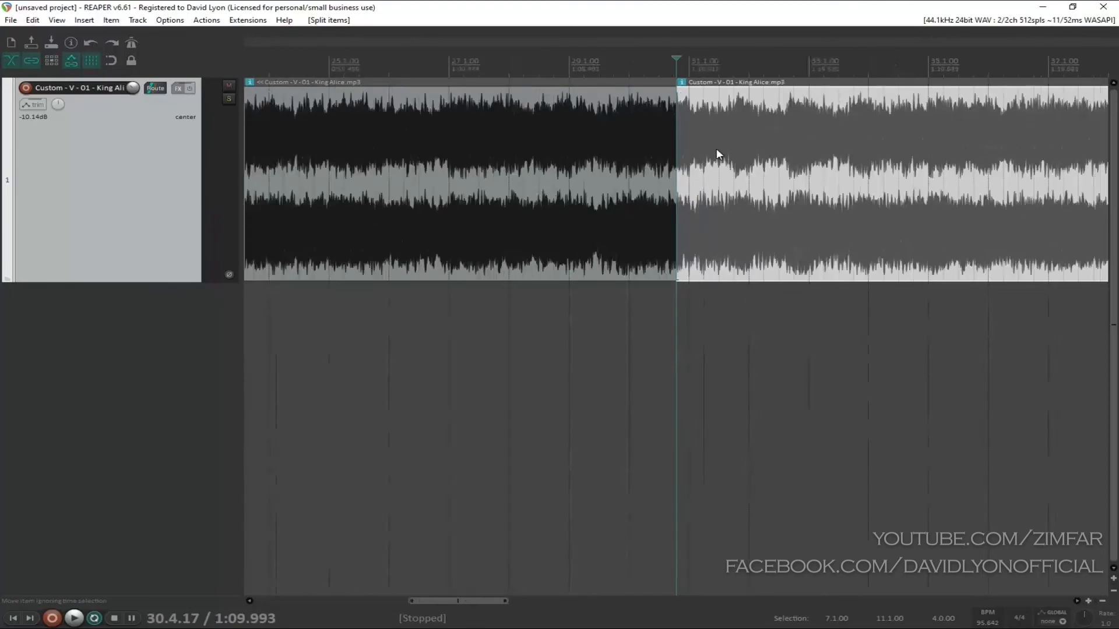
# Step: Select the item between the two new splits and set the time selection to it
pyautogui.scroll(-7, 717, 154)
pyautogui.click(441, 82)
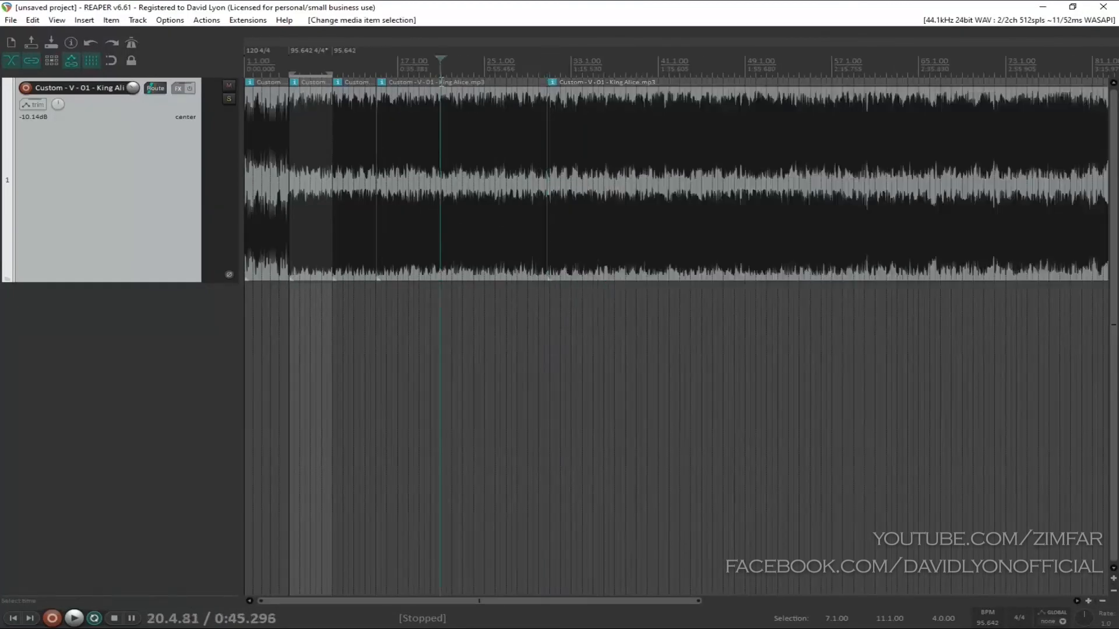
pyautogui.click(446, 124)
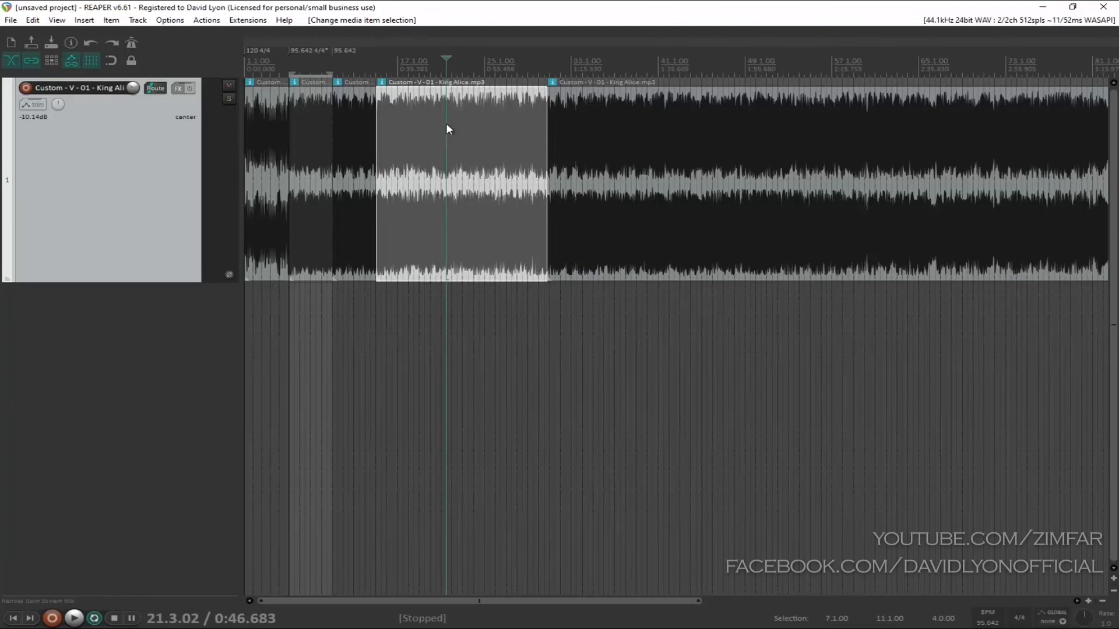
pyautogui.hotkey('ctrl', 'alt', 't')
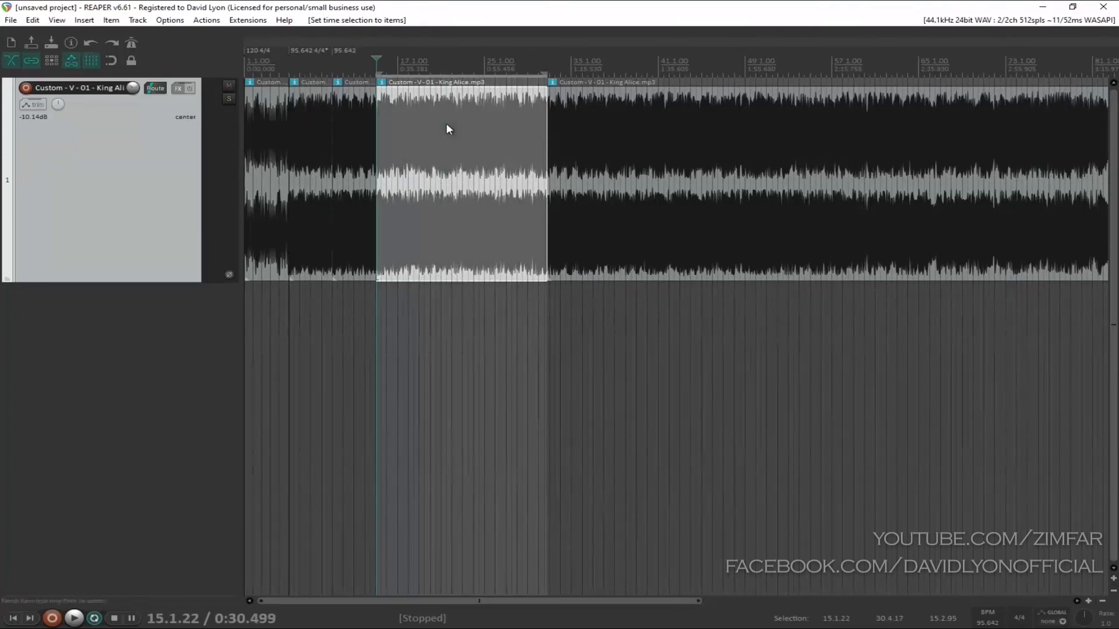
pyautogui.scroll(5, 474, 136)
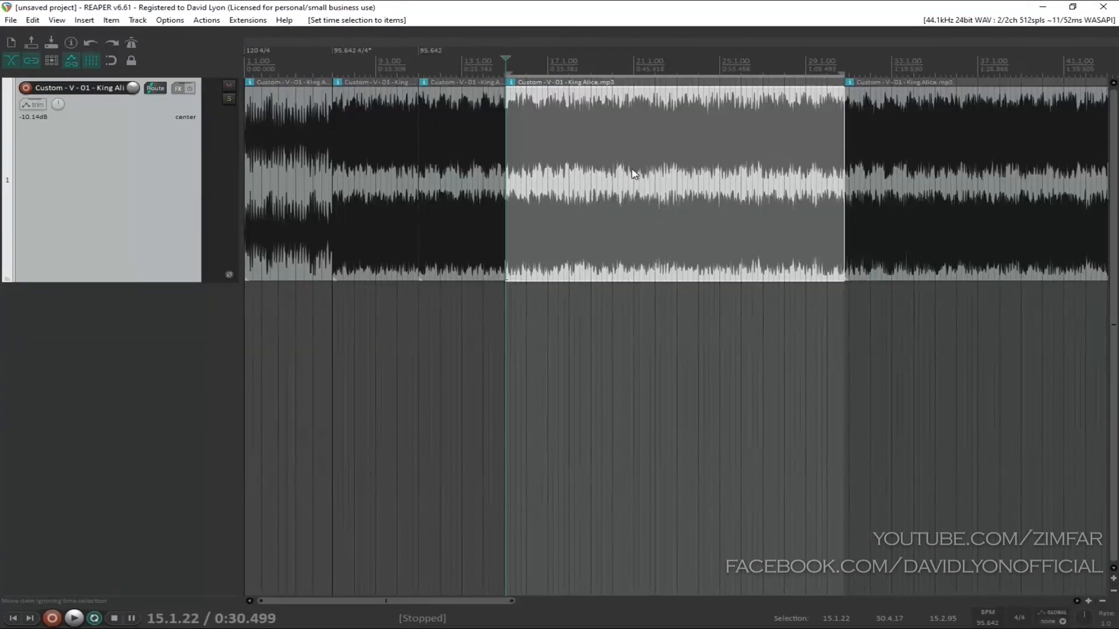
pyautogui.scroll(-2, 723, 179)
# Step: Start creating measures from this time selection with a new time signature, moving the settings dialog below the waveform
pyautogui.rightClick(603, 70)
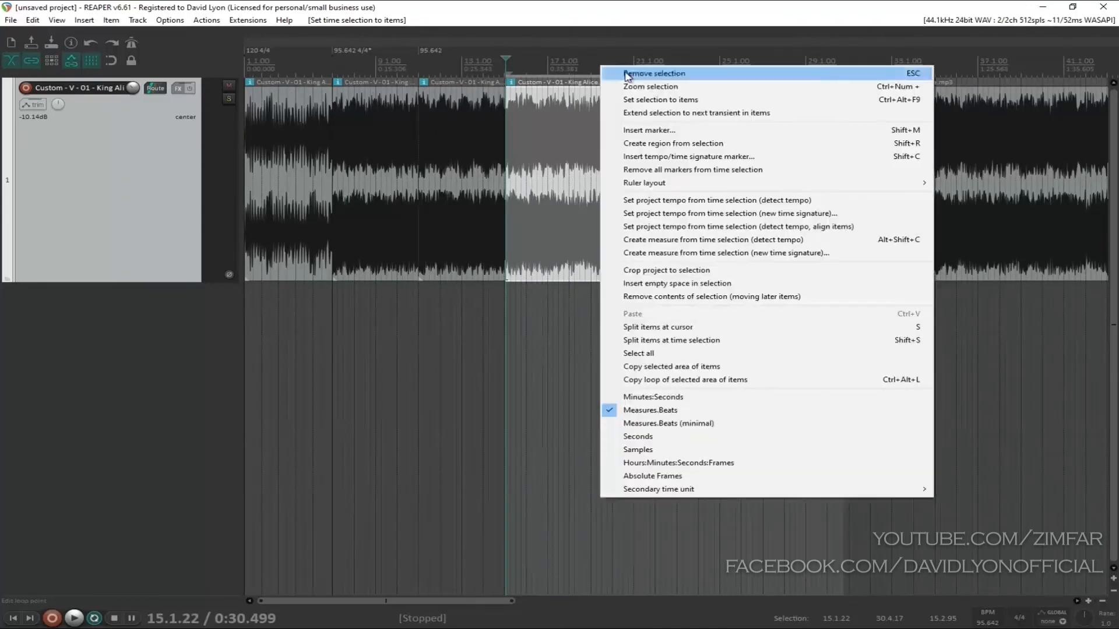
pyautogui.click(749, 254)
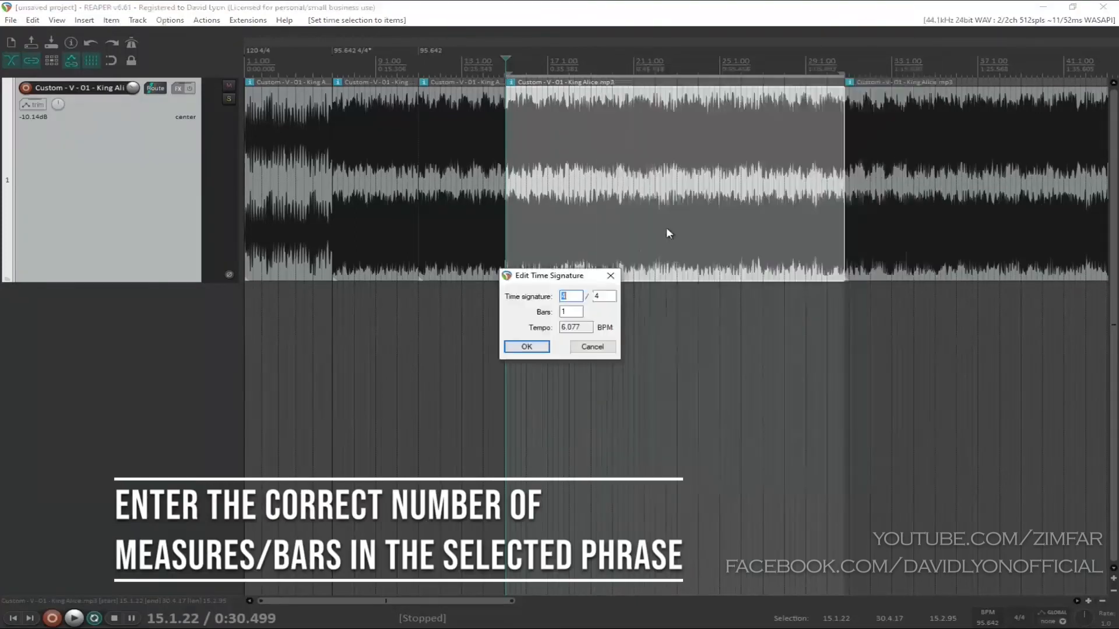
pyautogui.moveTo(565, 277); pyautogui.dragTo(508, 316)
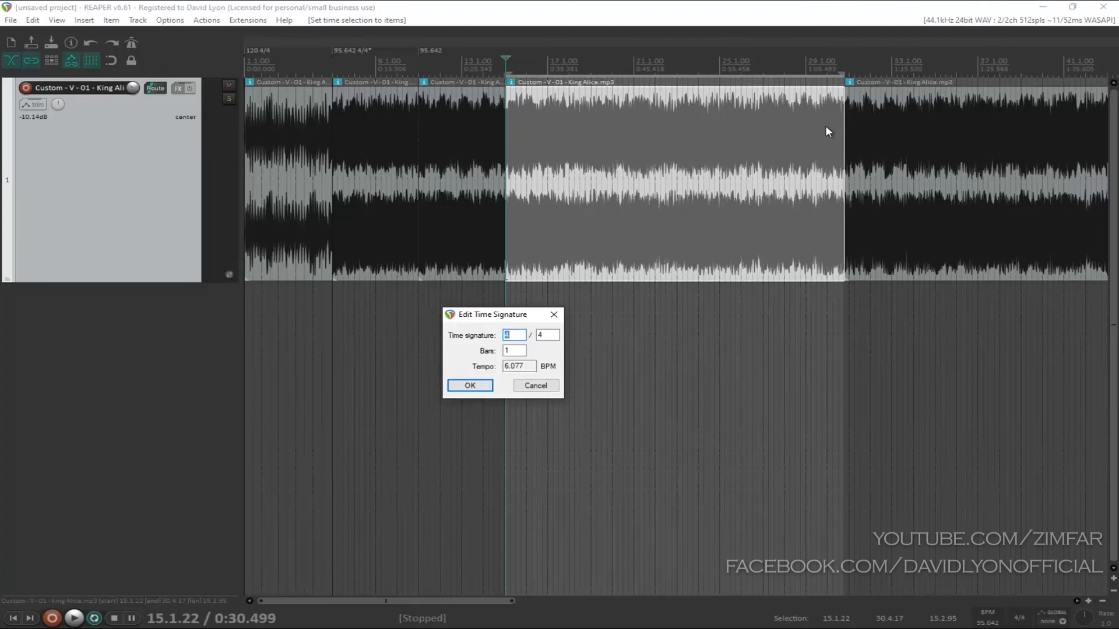
# Step: Try 32 and then 48 as the number of bars in the selected phrase
pyautogui.click(517, 350)
pyautogui.write('32')
pyautogui.doubleClick(506, 350)
pyautogui.write('48')
# Step: Set the number of bars to 16 and create the measures for the selected phrase
pyautogui.moveTo(521, 348); pyautogui.dragTo(492, 352)
pyautogui.write('16')
pyautogui.click(472, 387)
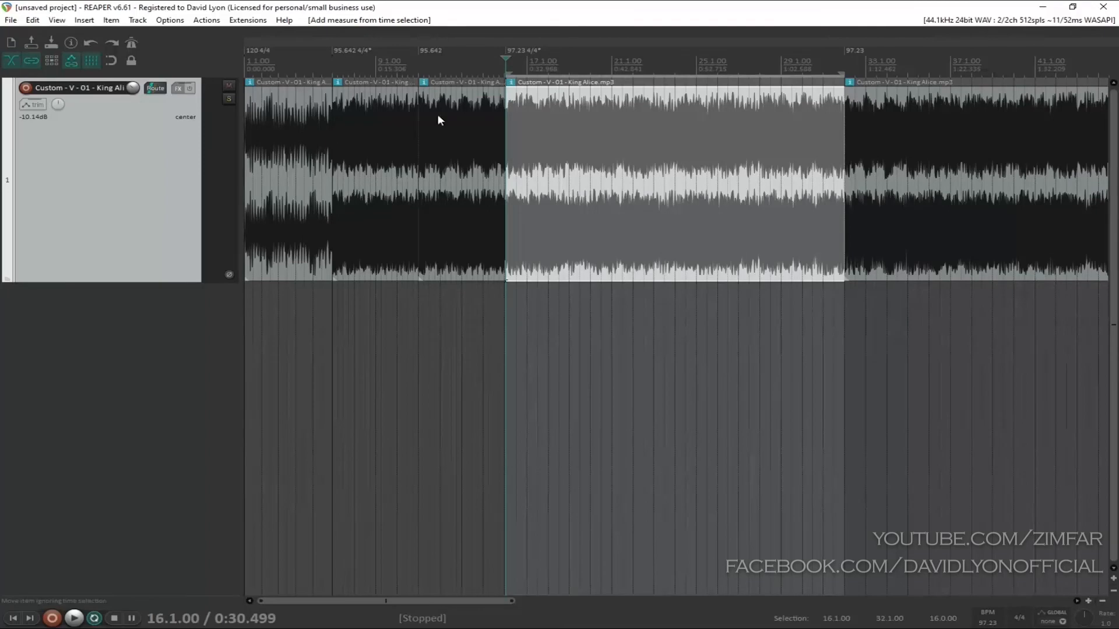
# Step: Examine how the measure lines meet the start of the 16-bar phrase and the end of the phrase before it
pyautogui.scroll(3, 577, 172)
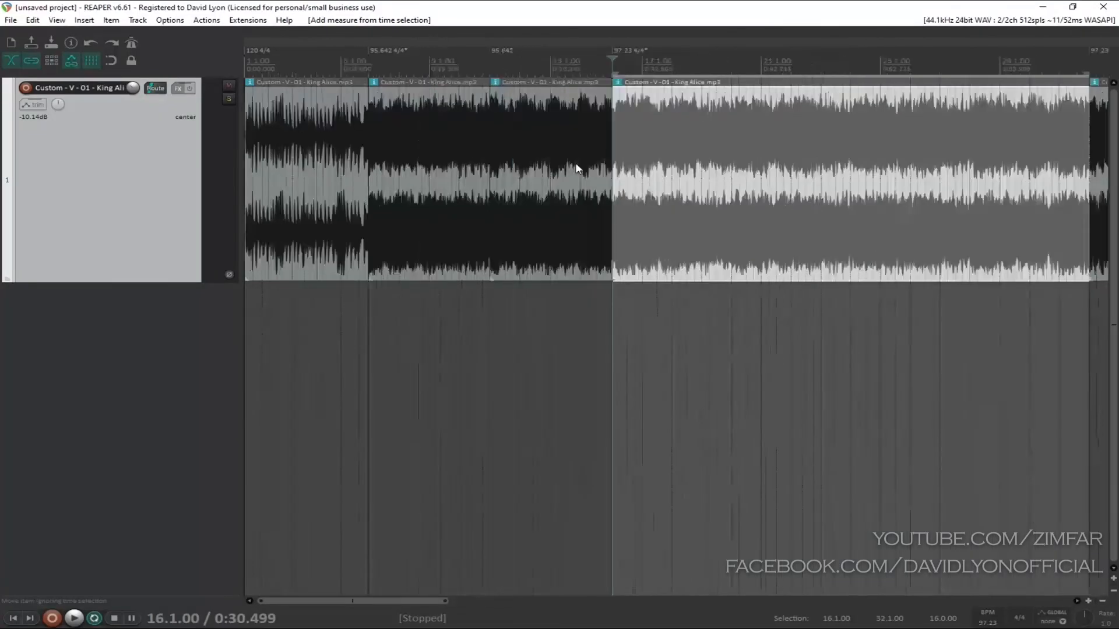
pyautogui.scroll(4, 839, 198)
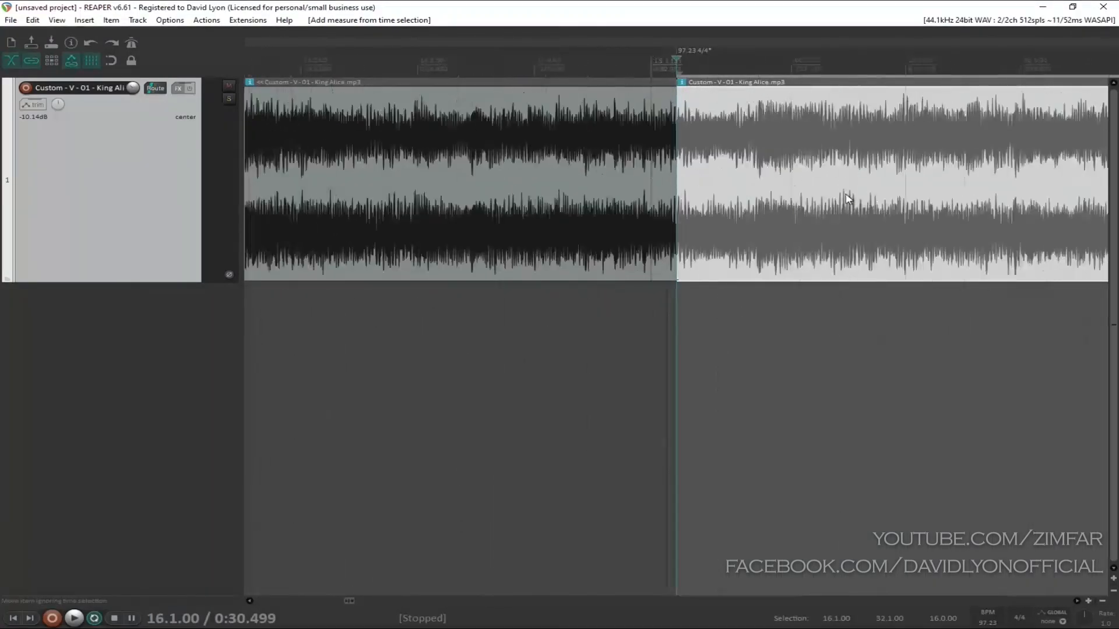
pyautogui.scroll(-1, 848, 200)
pyautogui.scroll(-3, 782, 166)
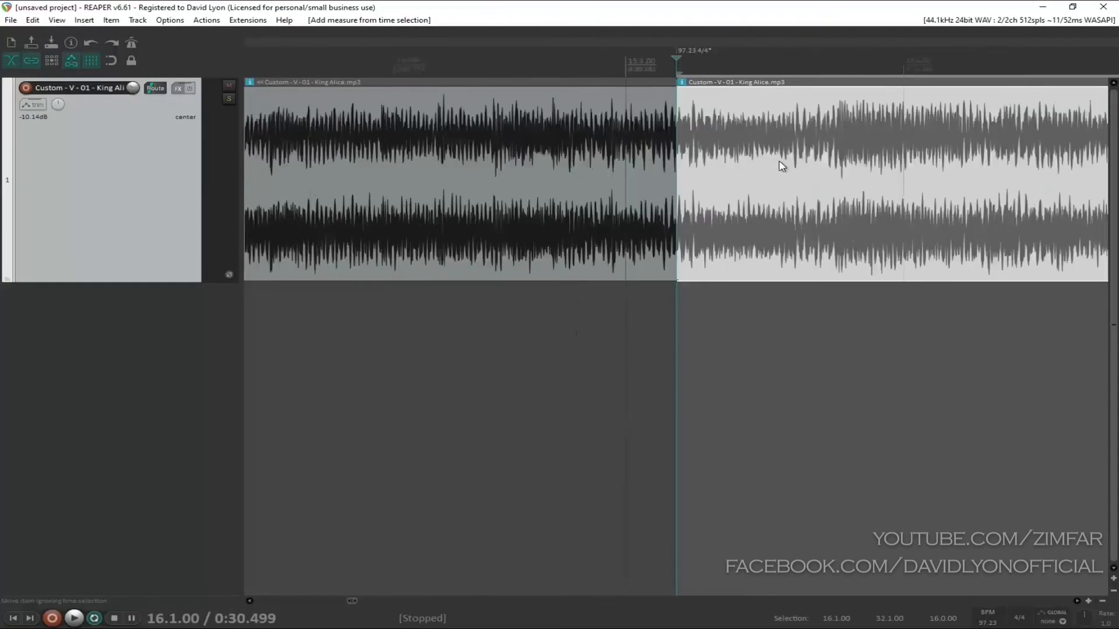
pyautogui.scroll(-3, 781, 166)
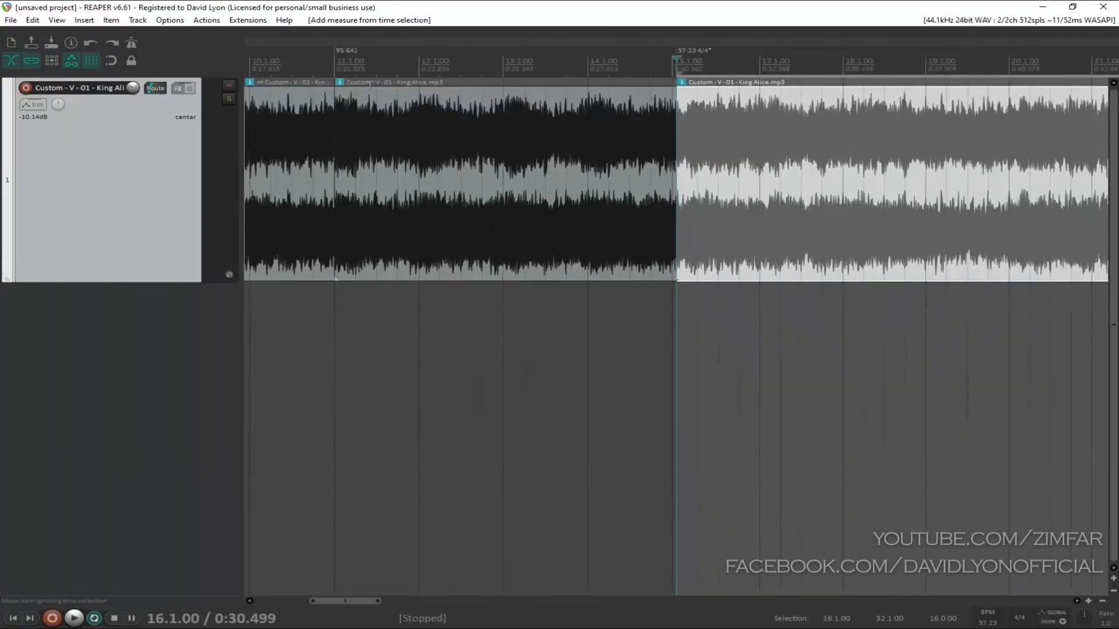
pyautogui.scroll(3, 699, 145)
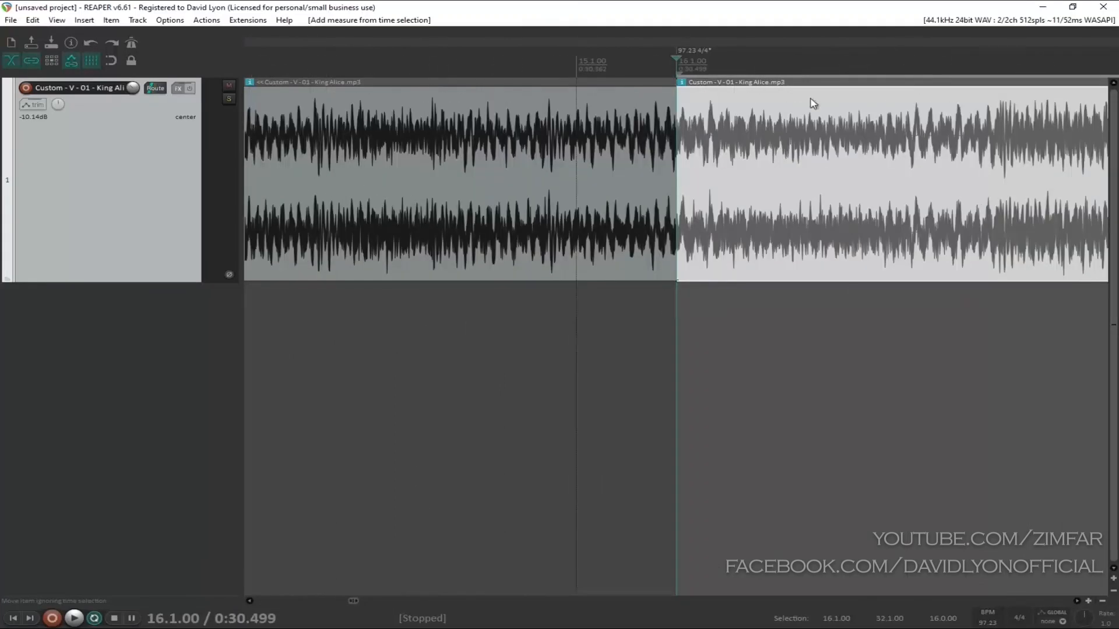
pyautogui.scroll(-3, 641, 129)
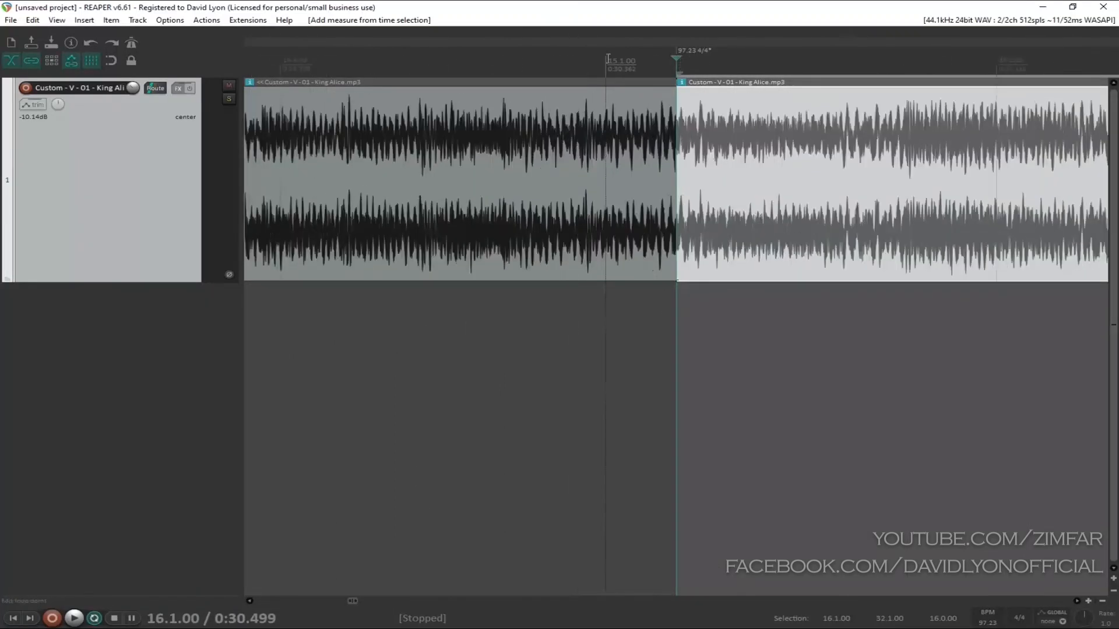
pyautogui.scroll(-2, 593, 180)
pyautogui.scroll(-2, 595, 188)
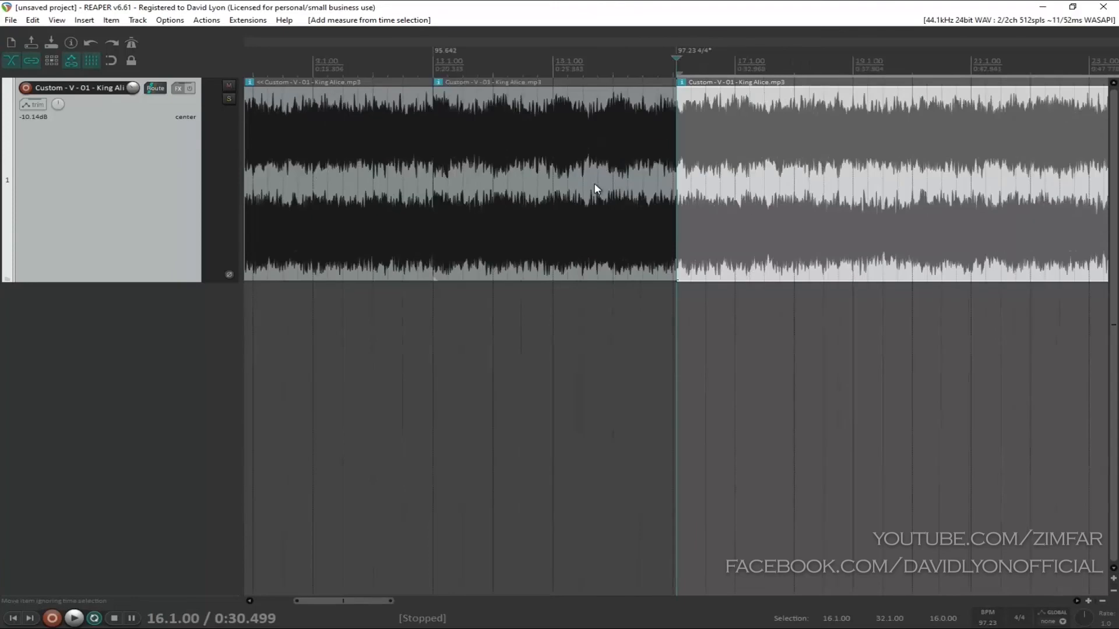
# Step: Select the item just before the 16-bar phrase and set the time selection to it
pyautogui.click(542, 144)
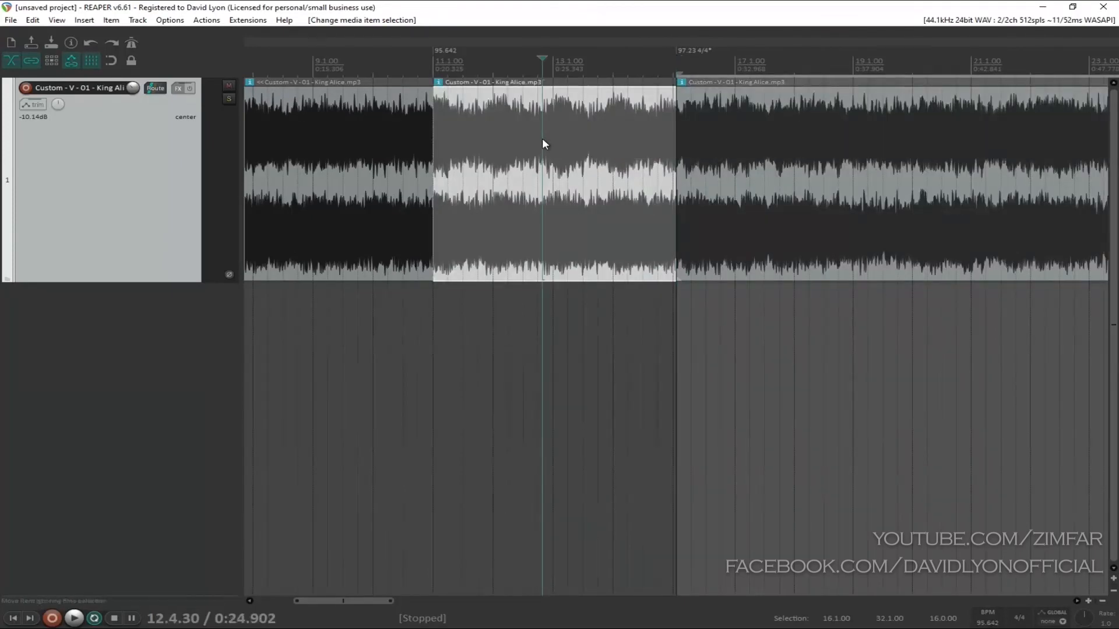
pyautogui.doubleClick(542, 140)
pyautogui.rightClick(542, 140)
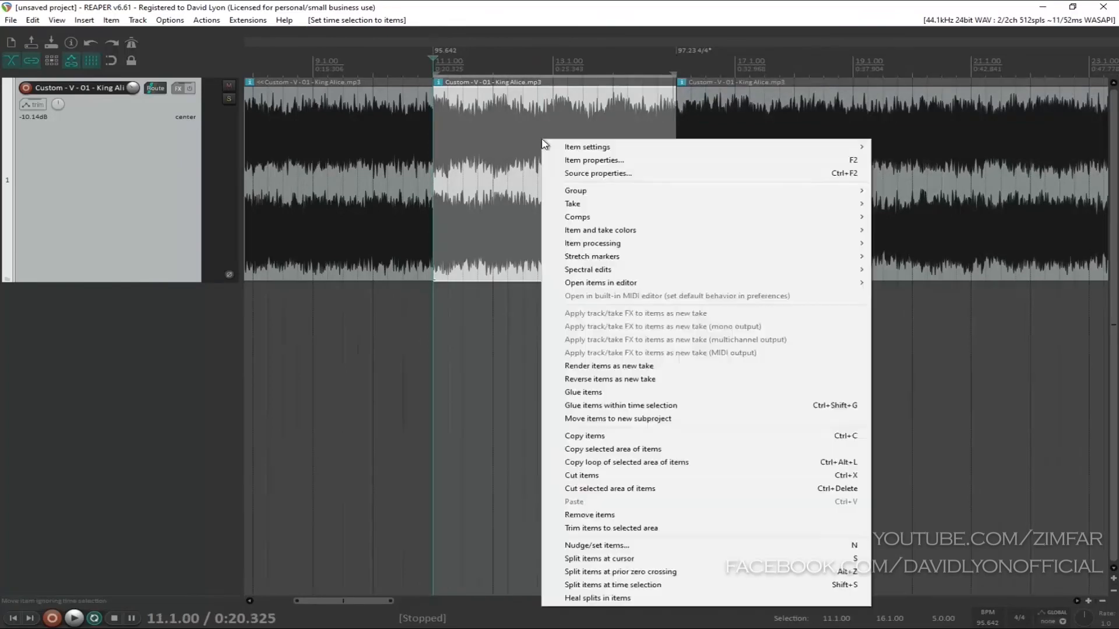
# Step: Create measures from this time selection with a new time signature, using 4 bars in 4/4
pyautogui.rightClick(534, 59)
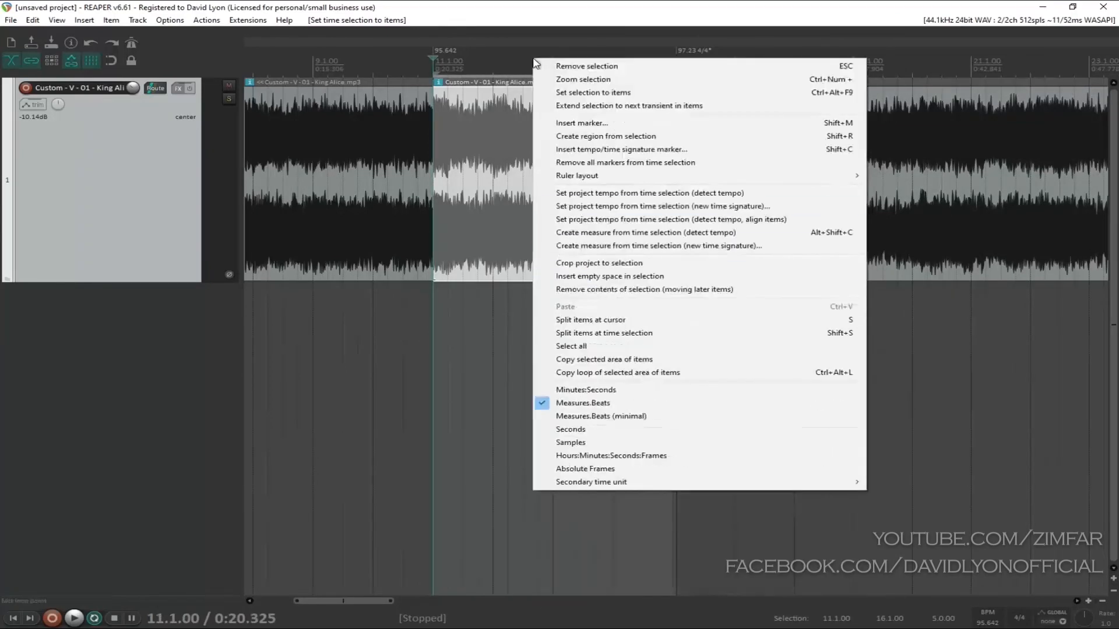
pyautogui.click(638, 247)
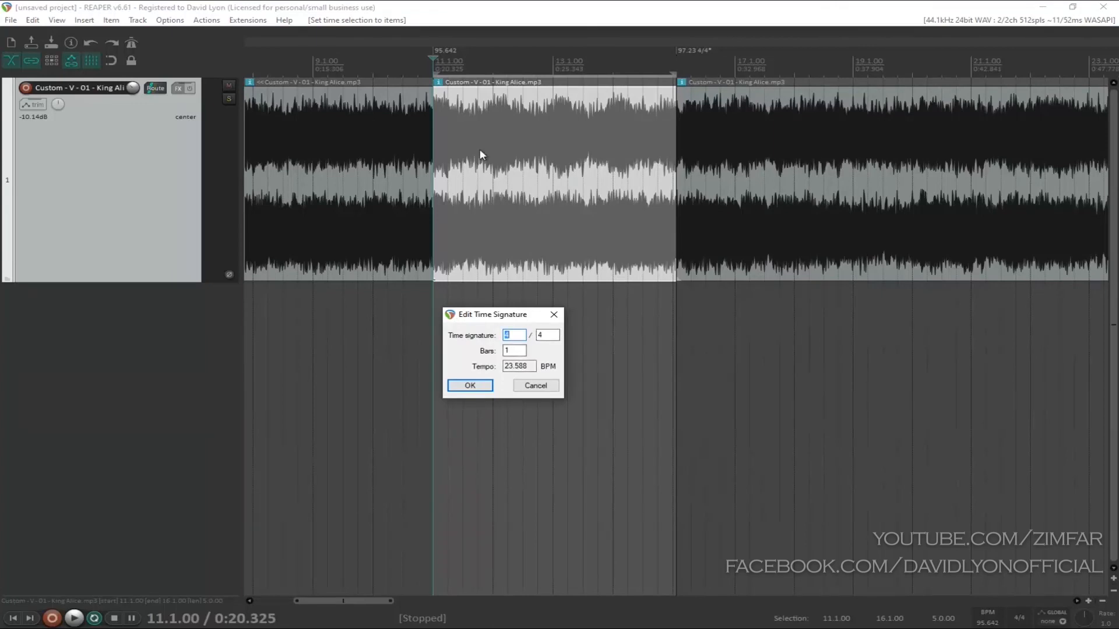
pyautogui.moveTo(517, 351); pyautogui.dragTo(478, 350)
pyautogui.write('8')
pyautogui.write('4')
pyautogui.click(480, 390)
# Step: Inspect the grid alignment at the start of the four-bar phrase at measure 11
pyautogui.click(521, 164)
pyautogui.scroll(5, 521, 164)
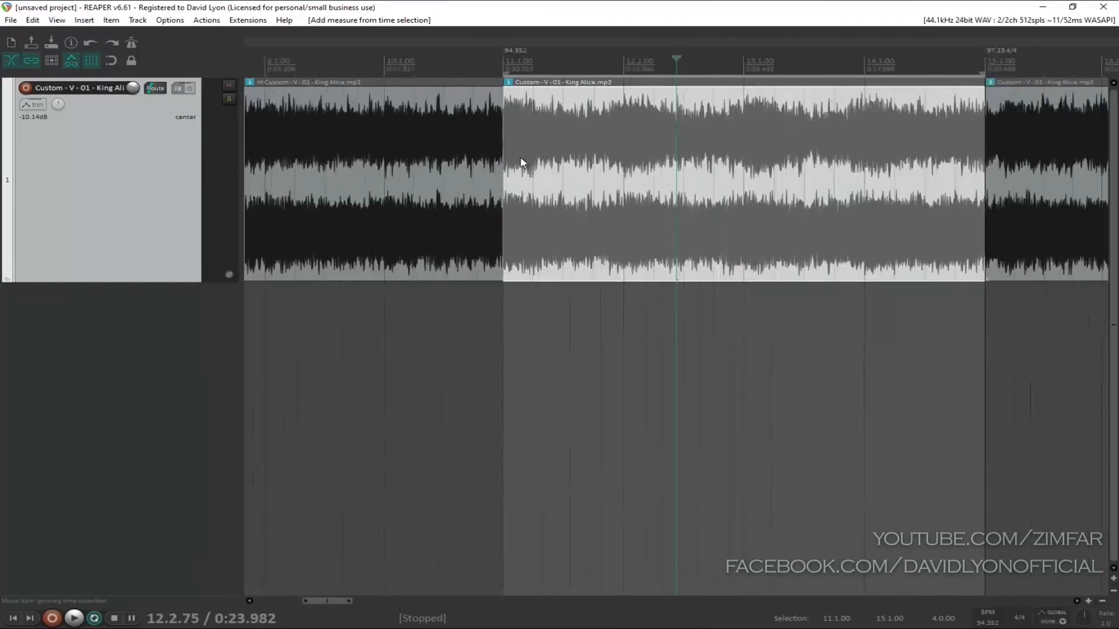
pyautogui.scroll(-2, 488, 147)
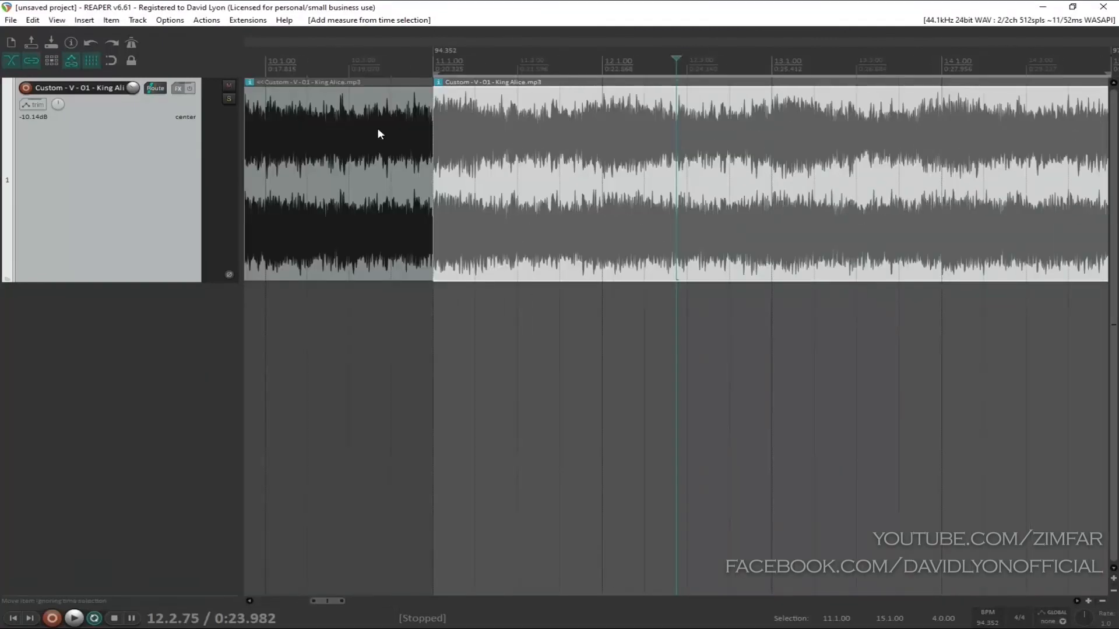
pyautogui.click(440, 55)
pyautogui.scroll(3, 440, 55)
pyautogui.scroll(2, 440, 56)
pyautogui.click(625, 69)
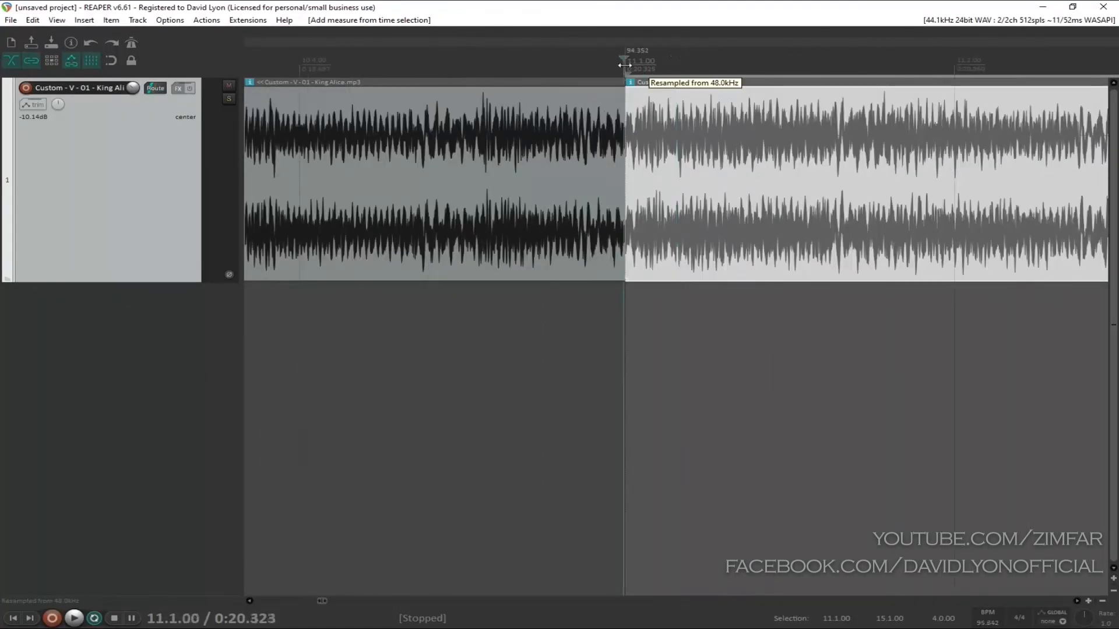
pyautogui.scroll(-5, 637, 207)
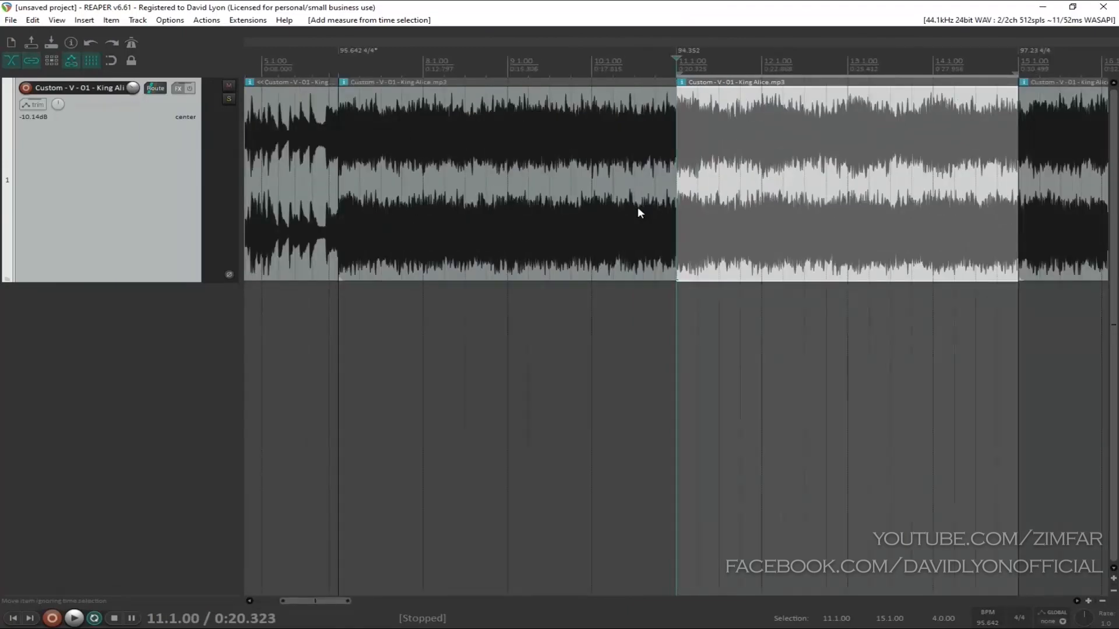
# Step: Inspect the grid alignment where the four-bar phrase ends and the 16-bar phrase begins at measure 15
pyautogui.scroll(-1, 638, 208)
pyautogui.click(898, 82)
pyautogui.scroll(6, 898, 83)
pyautogui.click(843, 61)
pyautogui.scroll(4, 843, 61)
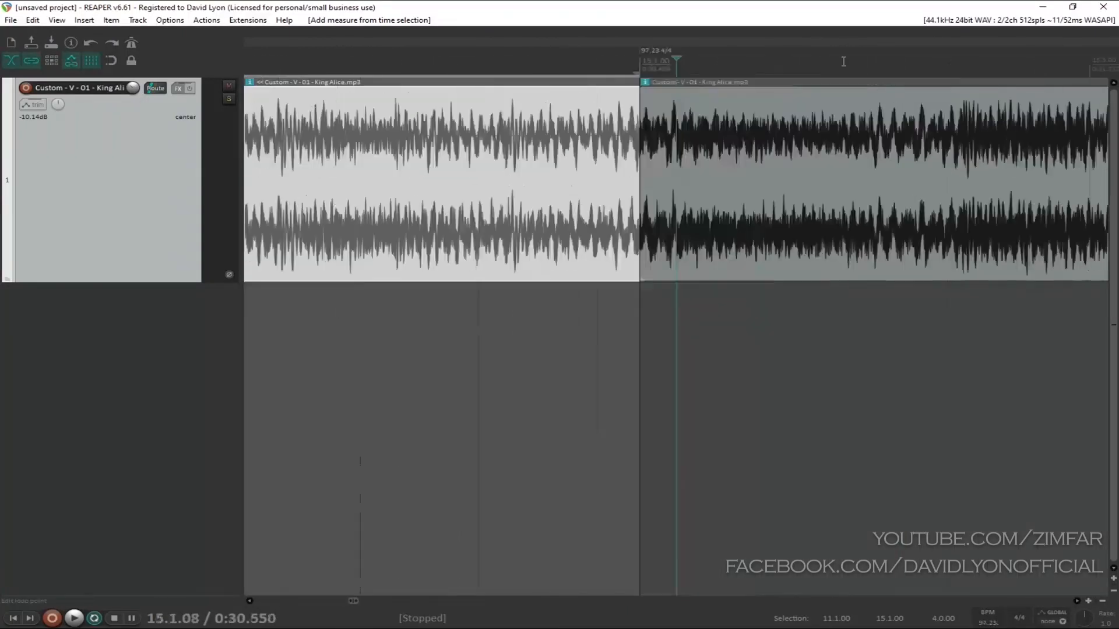
pyautogui.click(678, 185)
pyautogui.scroll(-3, 679, 185)
# Step: Select the 16-bar phrase and set the time selection to it
pyautogui.click(738, 173)
pyautogui.scroll(-3, 739, 173)
pyautogui.scroll(-4, 740, 173)
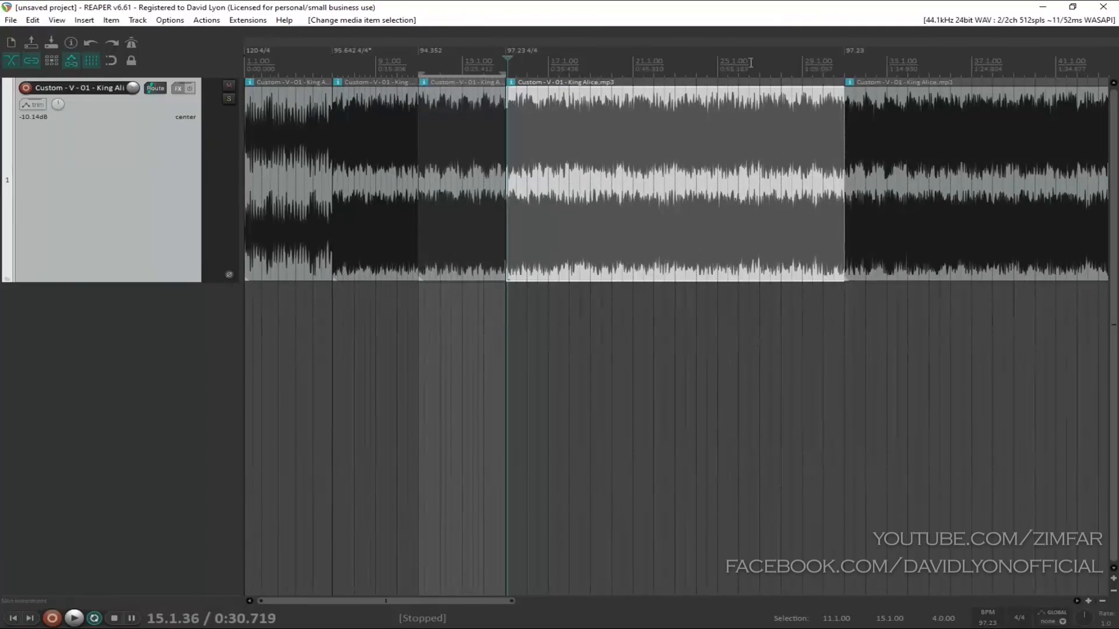
pyautogui.scroll(-6, 708, 194)
pyautogui.click(329, 124)
pyautogui.press('t')
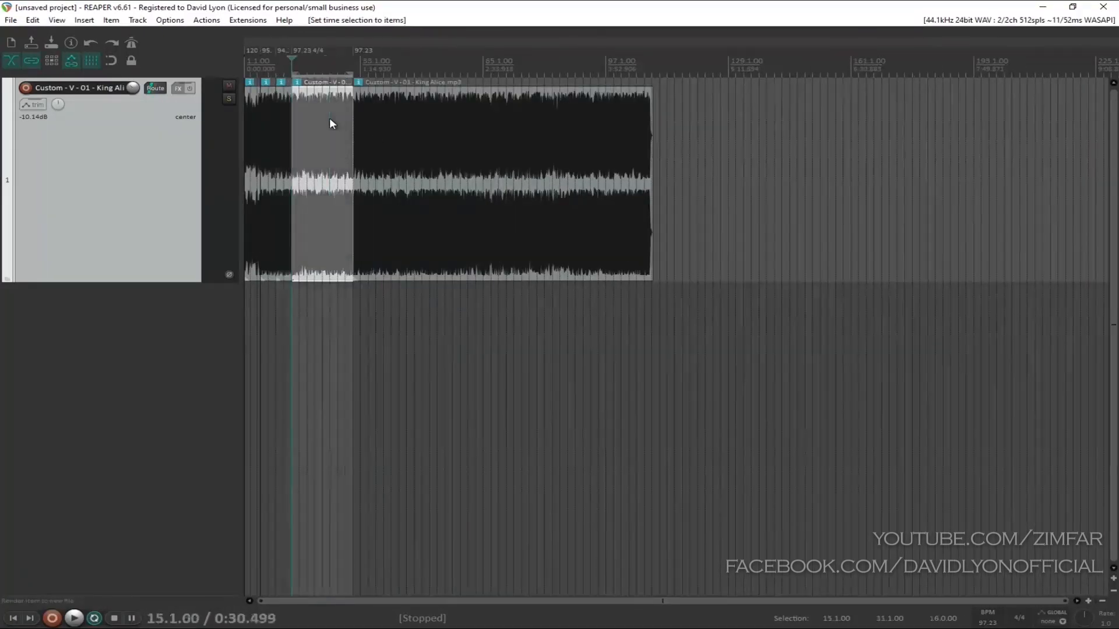
# Step: Turn on the metronome and play the 16-bar phrase from its start
pyautogui.scroll(4, 330, 123)
pyautogui.scroll(2, 507, 150)
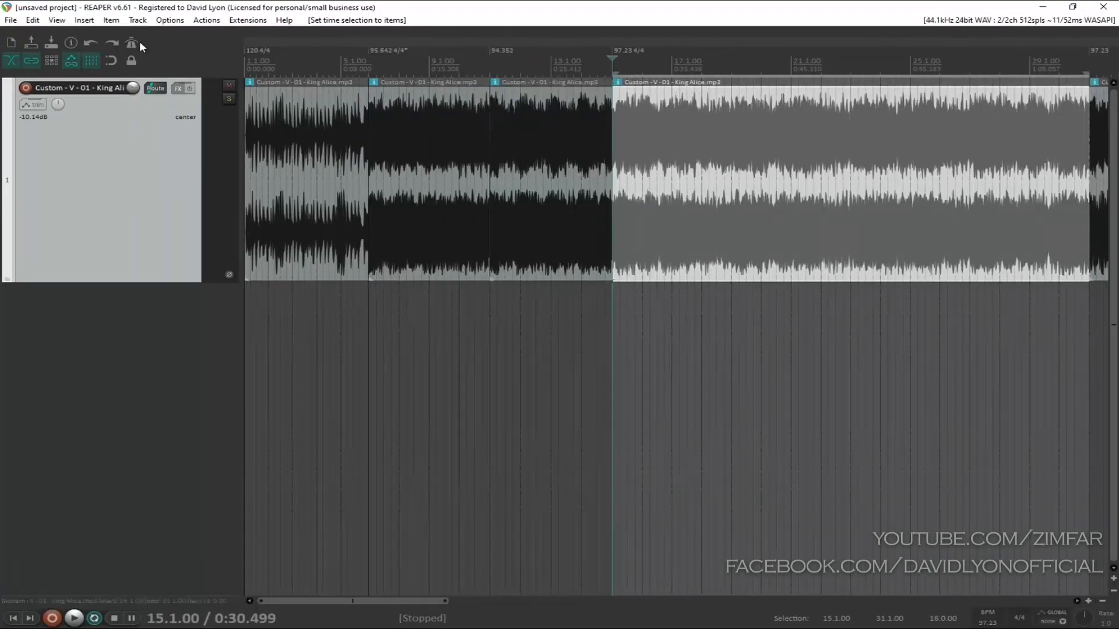
pyautogui.press('space')
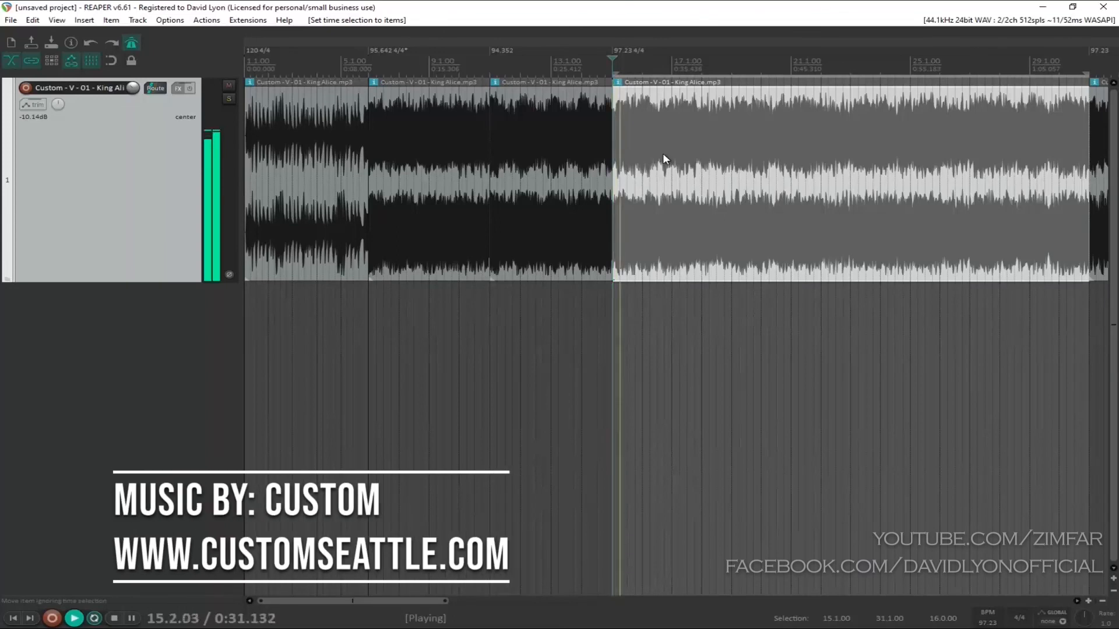
pyautogui.scroll(2, 676, 156)
pyautogui.scroll(2, 861, 184)
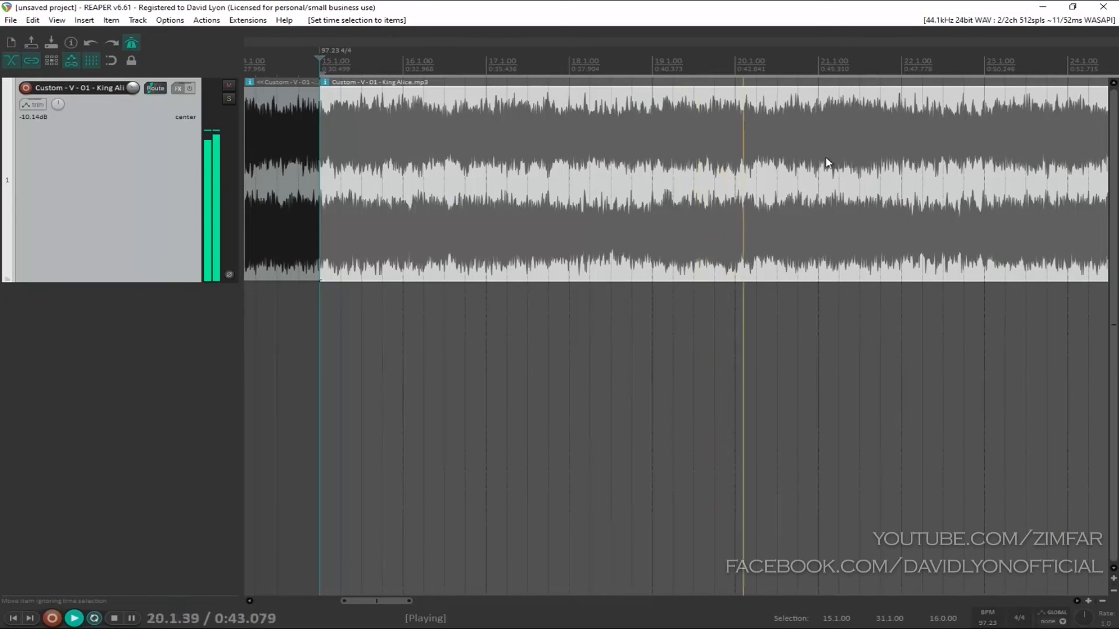
# Step: Follow the playback up close, place the edit cursor on the peak just before measure 22 and stop playback
pyautogui.scroll(2, 866, 145)
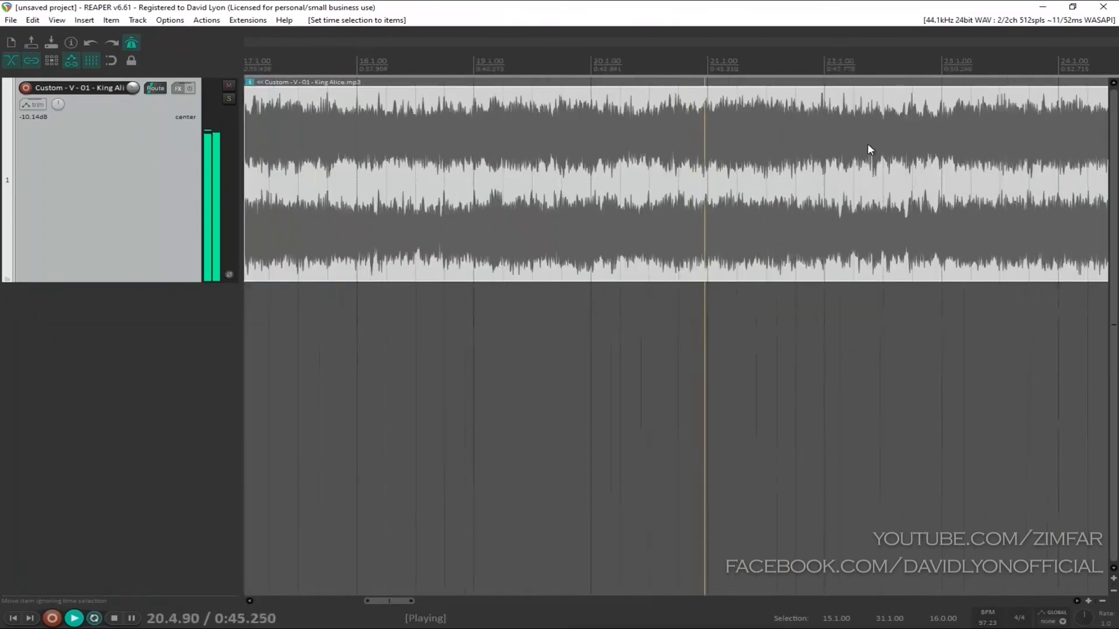
pyautogui.scroll(1, 840, 139)
pyautogui.scroll(1, 840, 138)
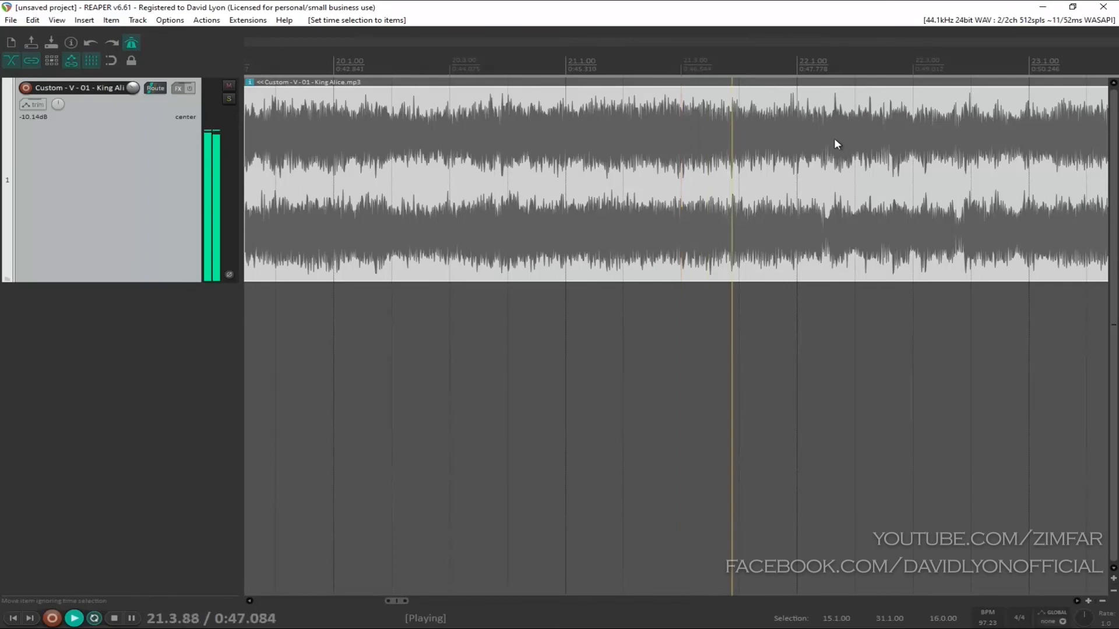
pyautogui.click(790, 107)
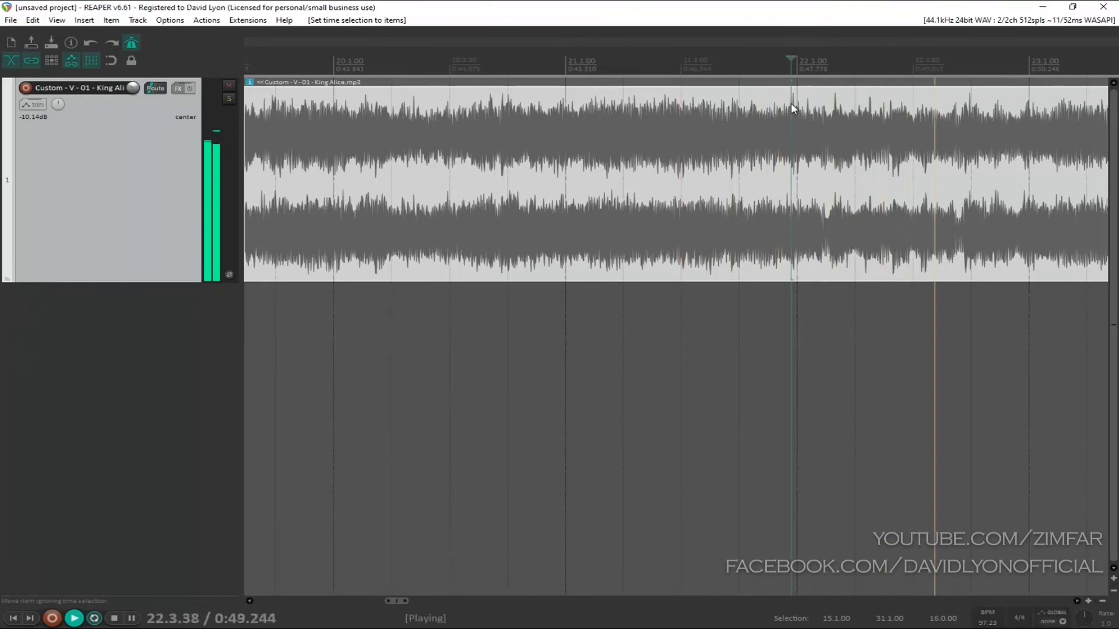
pyautogui.press('space')
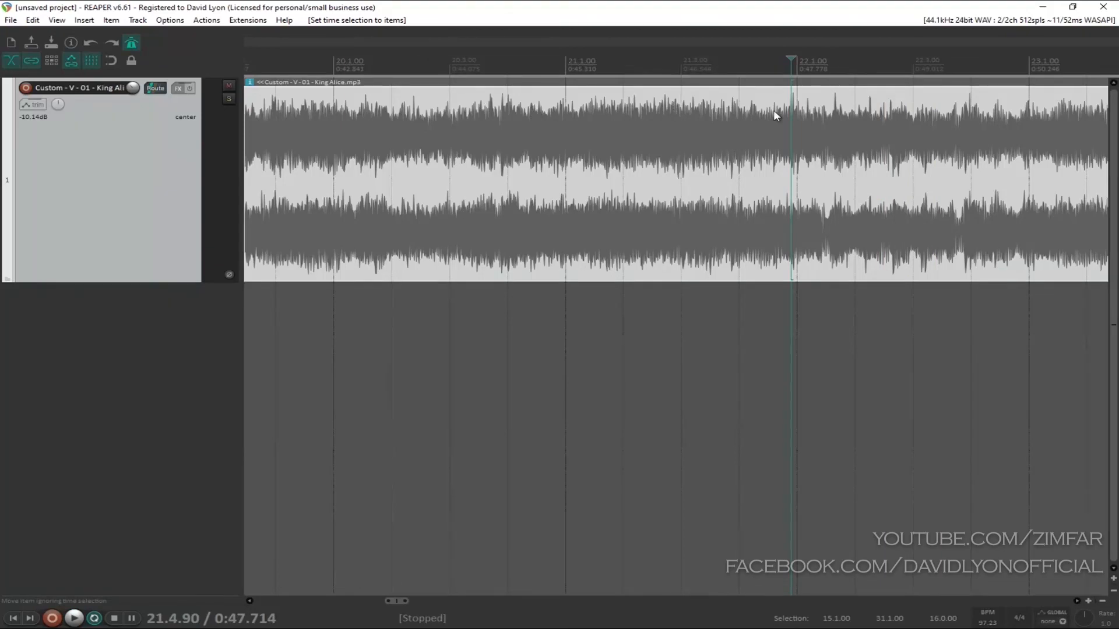
# Step: Move the edit cursor back to about measure 18 and play briefly from there against the metronome
pyautogui.scroll(-3, 774, 142)
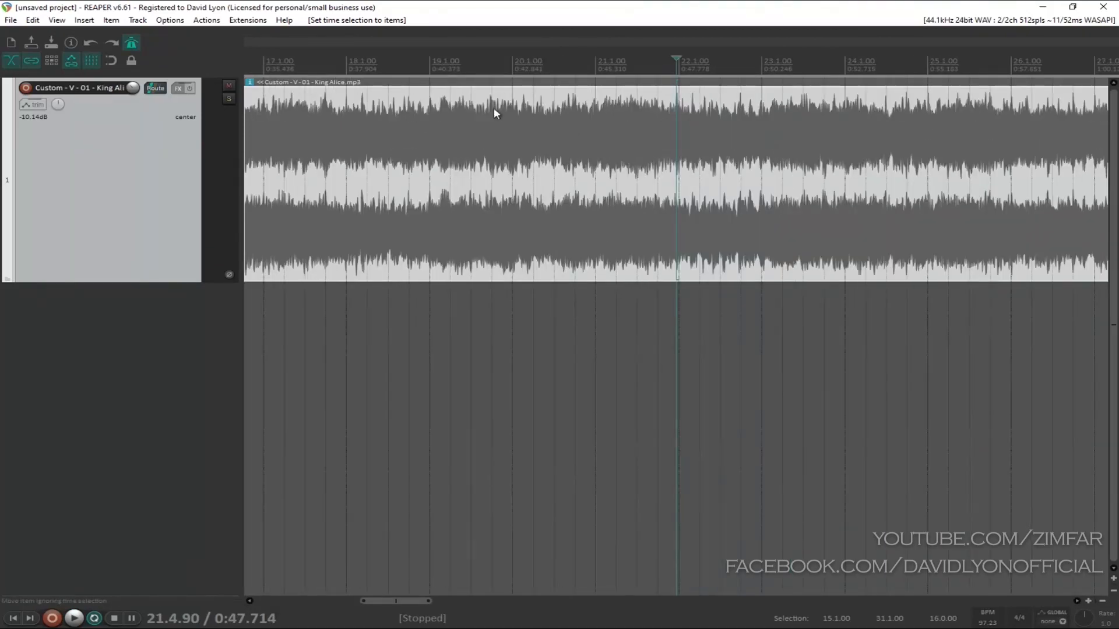
pyautogui.click(503, 99)
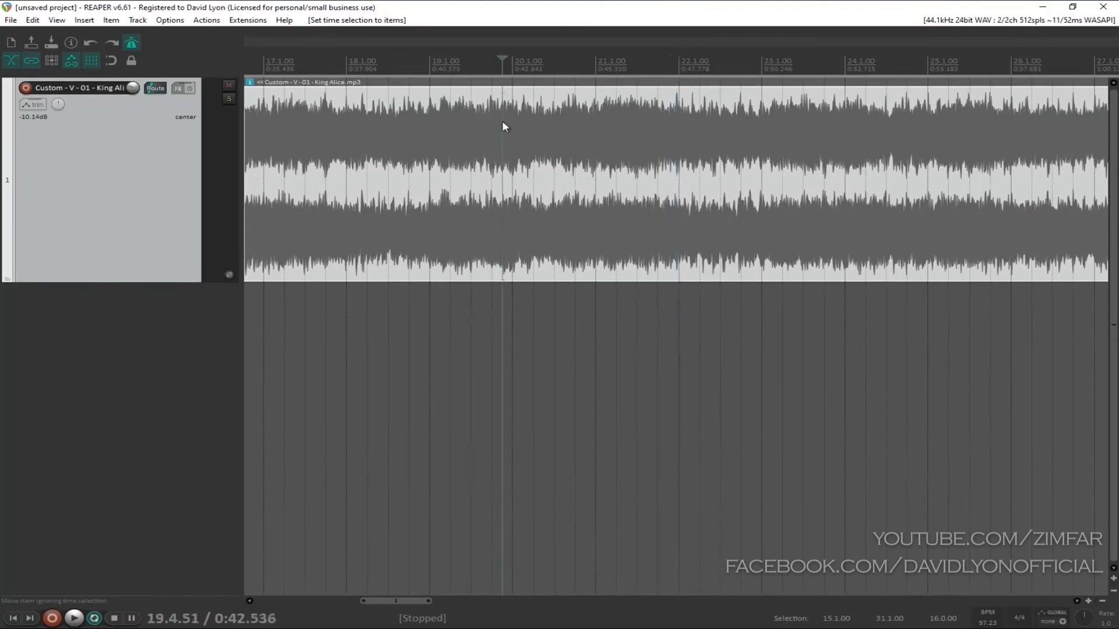
pyautogui.click(391, 117)
pyautogui.click(348, 110)
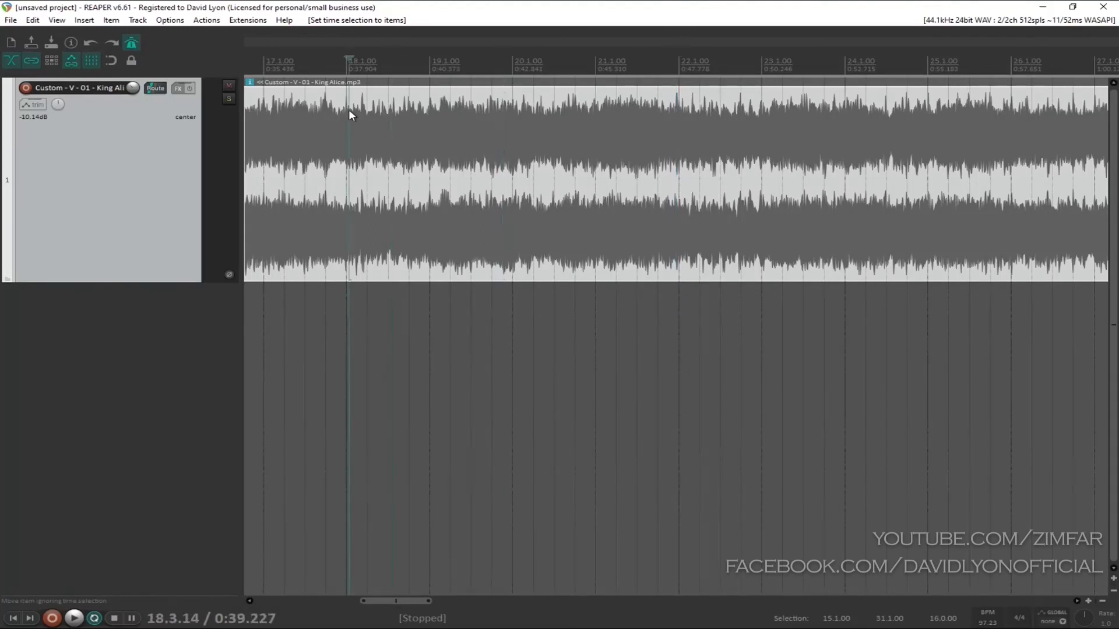
pyautogui.press('space')
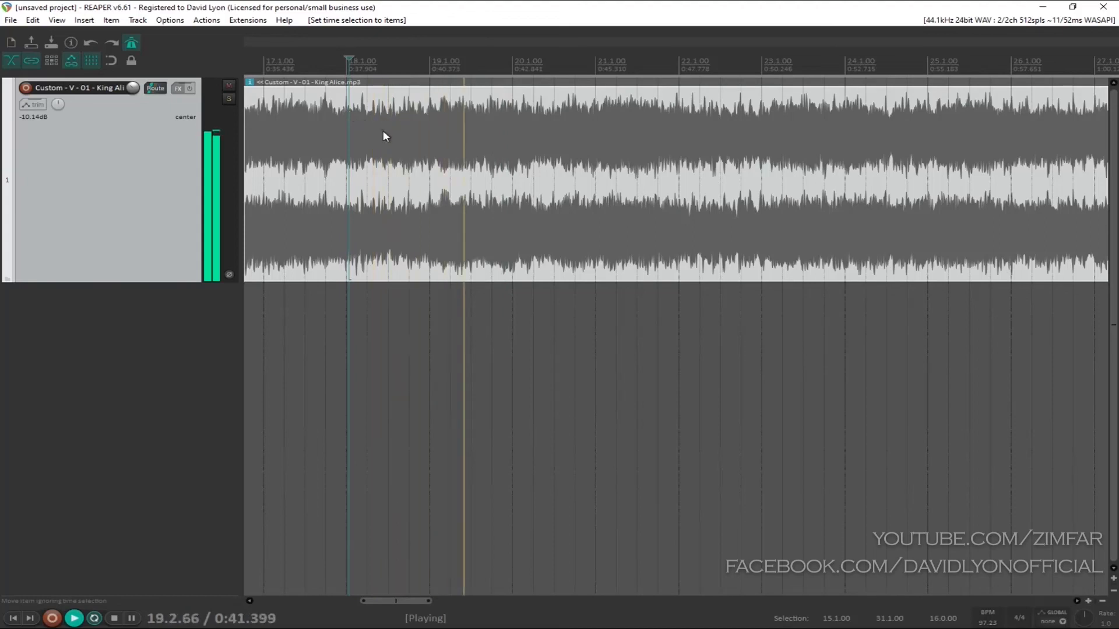
pyautogui.press('space')
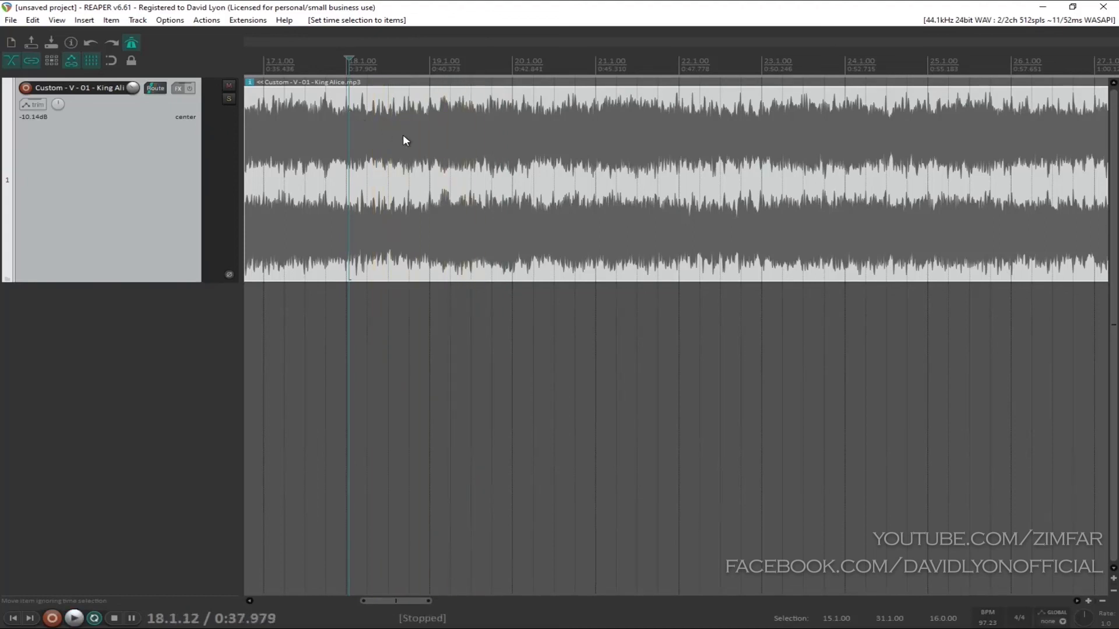
# Step: Place the edit cursor just before the start of measure 18
pyautogui.click(344, 99)
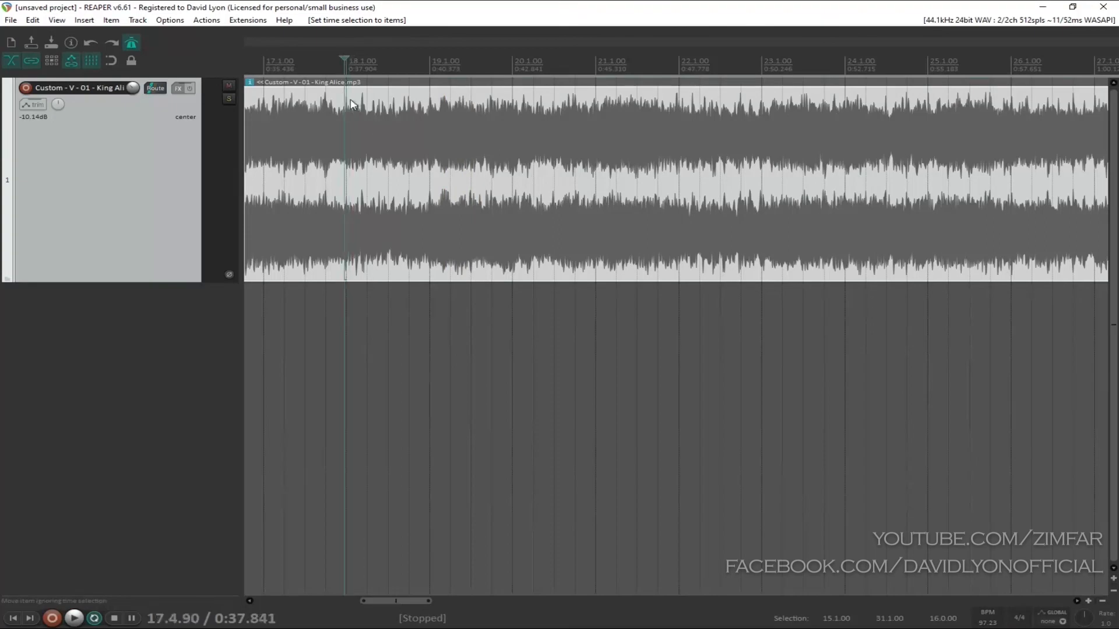
pyautogui.scroll(4, 375, 113)
pyautogui.scroll(-3, 374, 118)
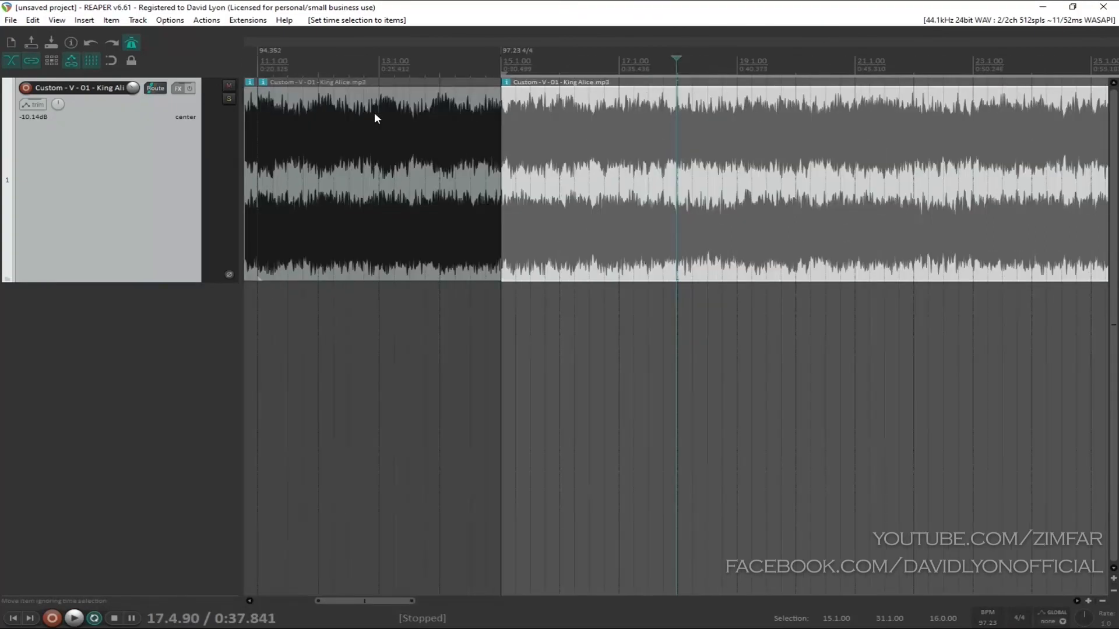
pyautogui.moveTo(729, 97); pyautogui.dragTo(696, 98)
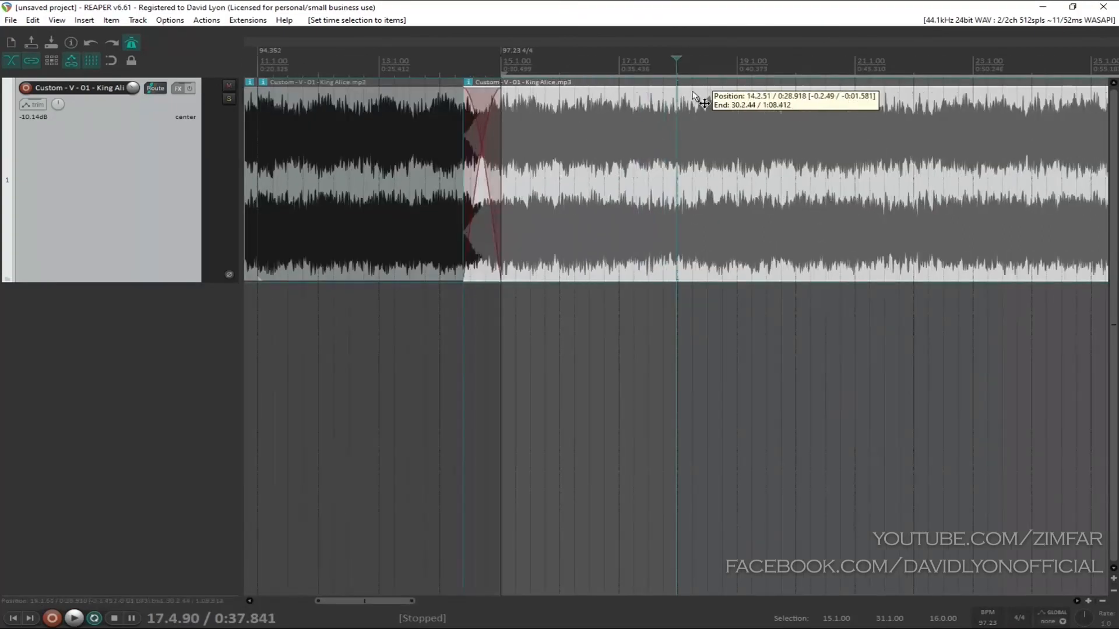
pyautogui.hotkey('ctrl', 'z')
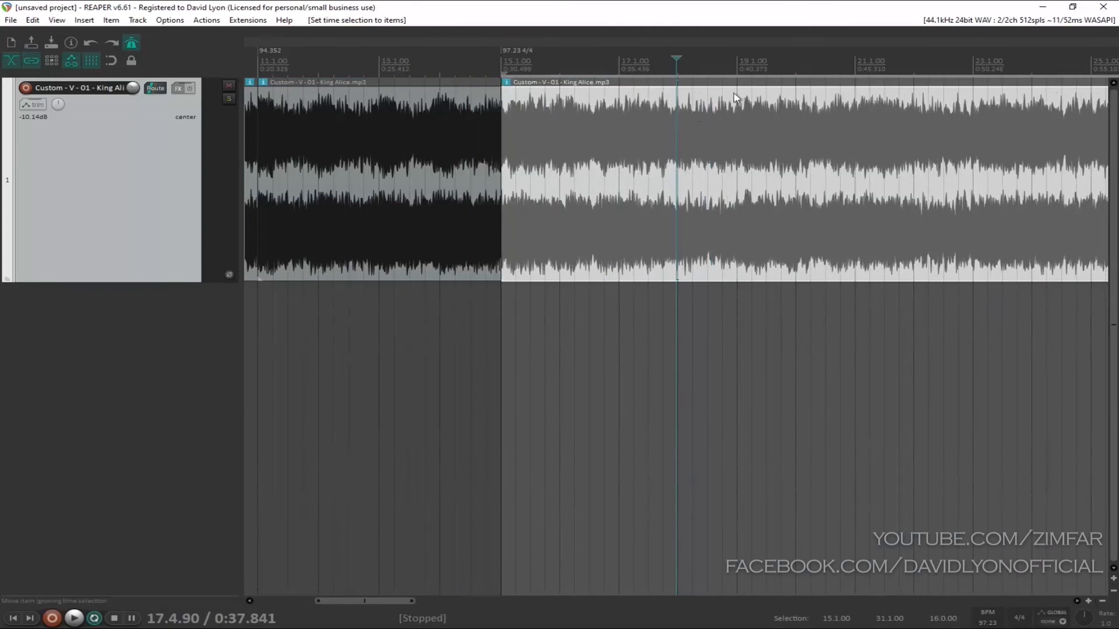
# Step: Place the edit cursor precisely on the transient at the start of measure 19 in the selected phrase
pyautogui.click(737, 100)
pyautogui.scroll(5, 738, 104)
pyautogui.scroll(3, 738, 104)
pyautogui.click(669, 109)
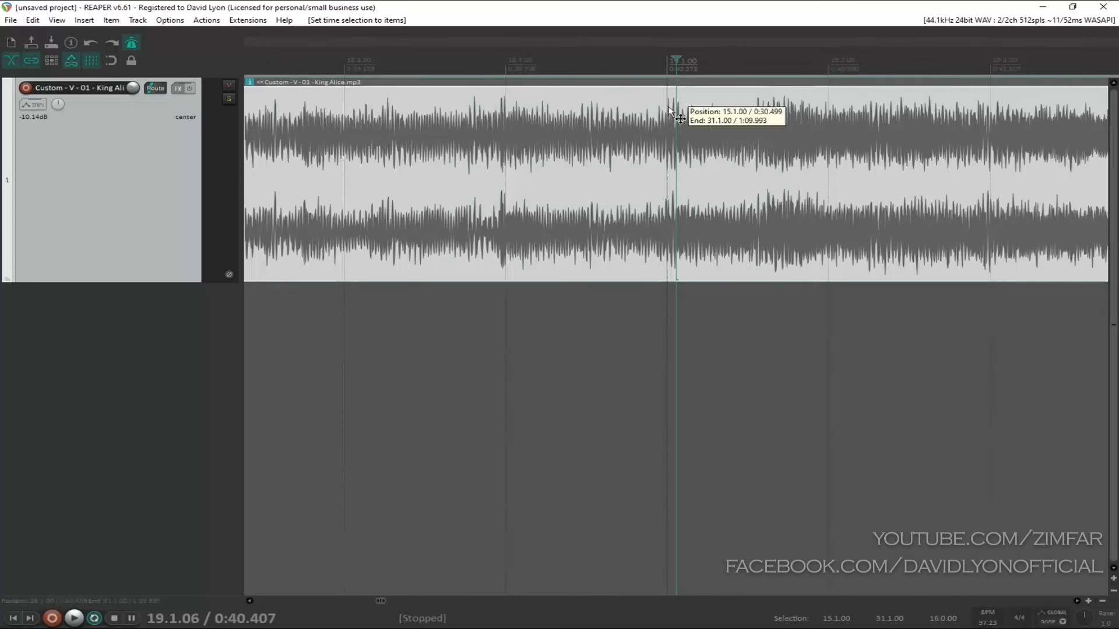
pyautogui.scroll(3, 688, 114)
pyautogui.click(693, 117)
pyautogui.click(694, 121)
pyautogui.scroll(2, 699, 122)
pyautogui.scroll(-6, 701, 124)
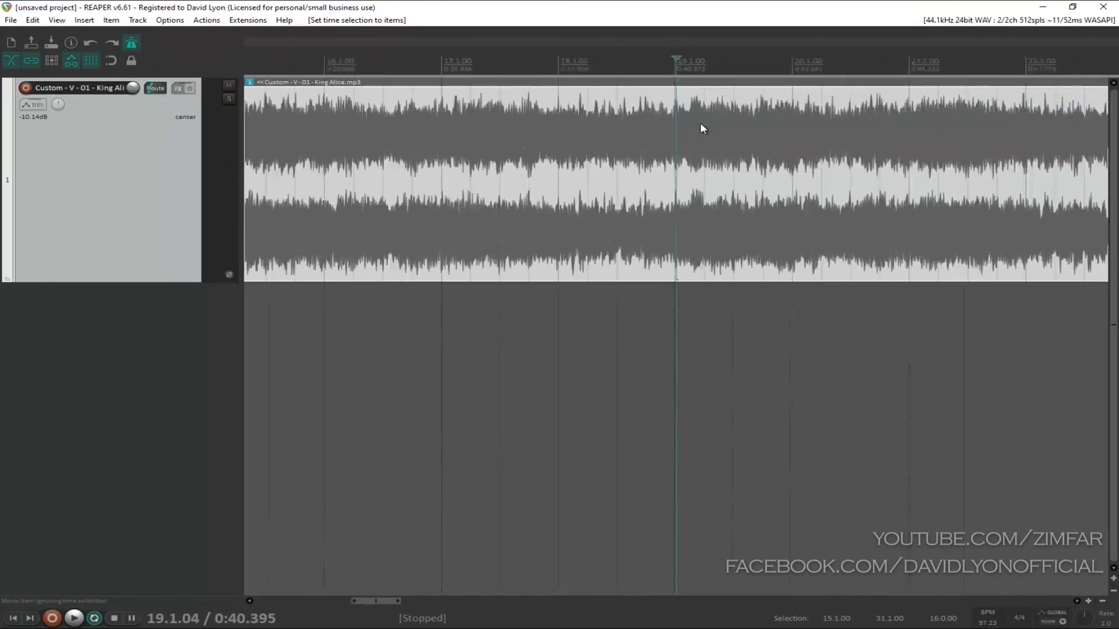
pyautogui.scroll(-8, 817, 128)
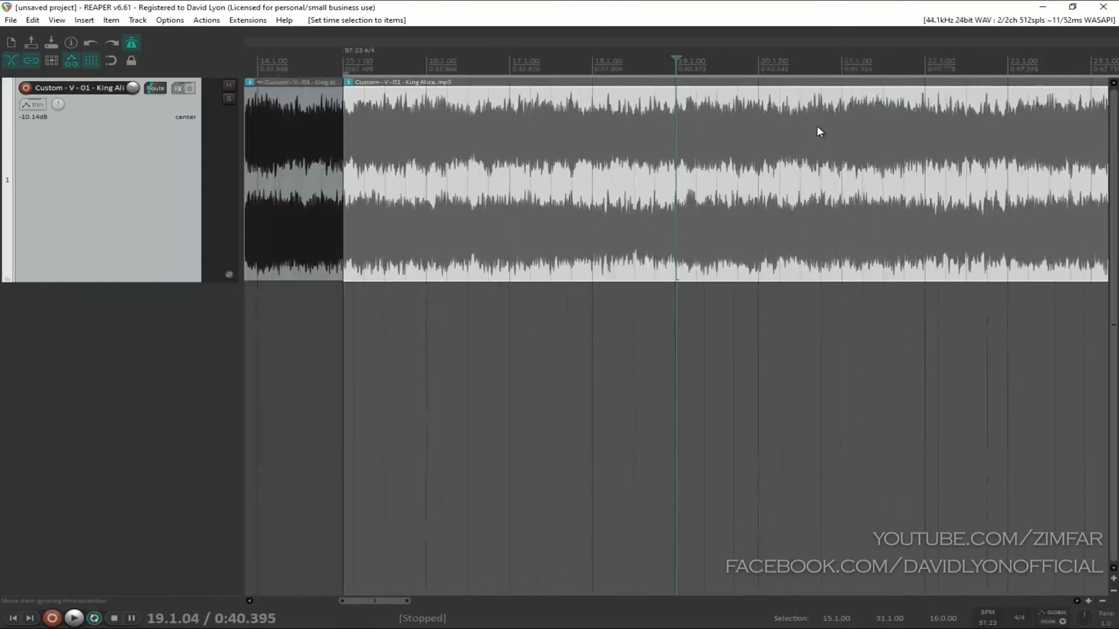
# Step: Review the tempo markers and split sections across the whole song, comparing the selected phrase with its neighbouring sections
pyautogui.scroll(-4, 817, 124)
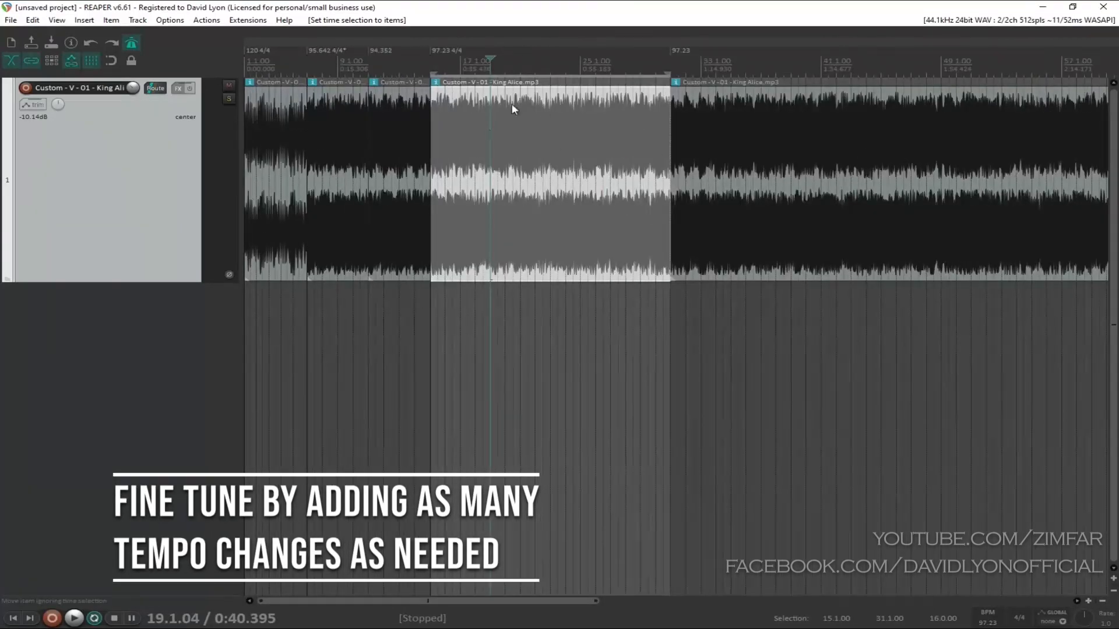
pyautogui.scroll(4, 487, 107)
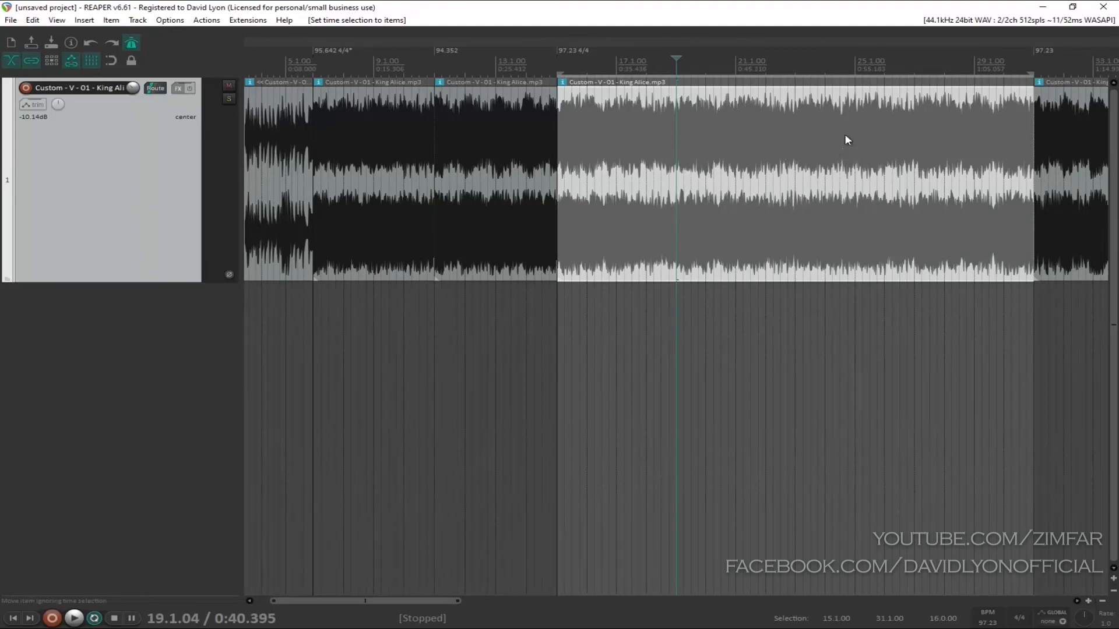
pyautogui.scroll(-2, 845, 134)
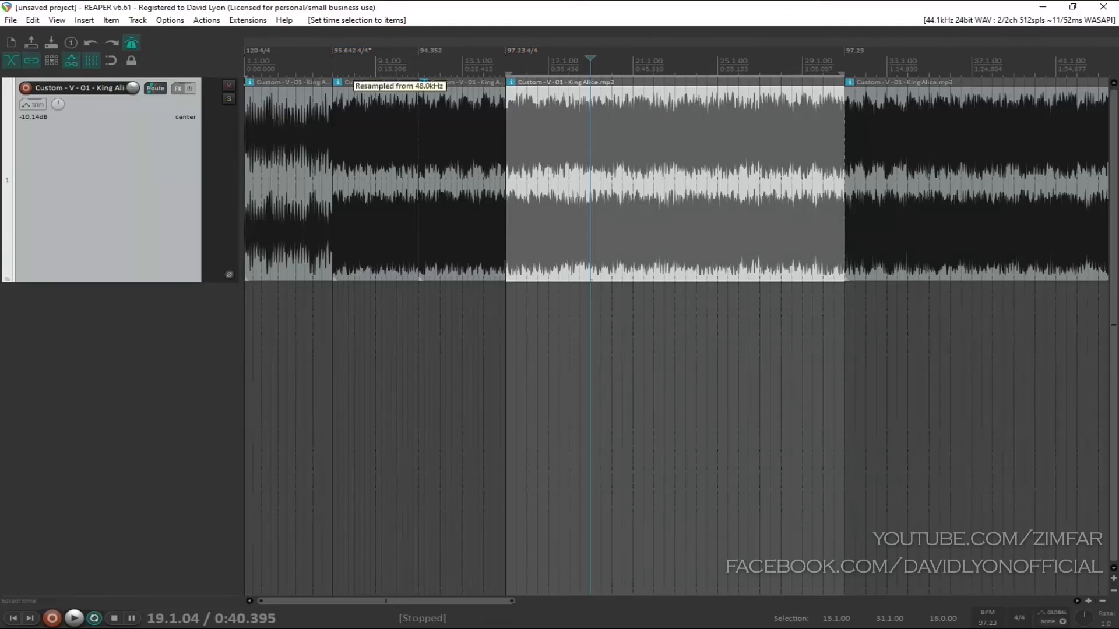
pyautogui.scroll(-2, 525, 120)
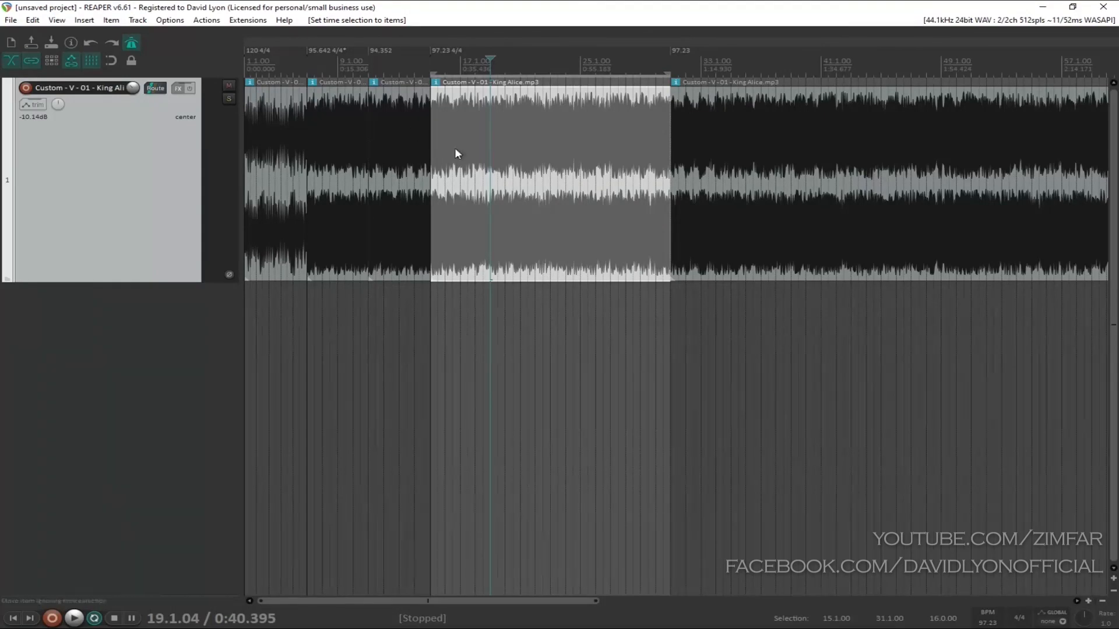
pyautogui.scroll(-2, 456, 153)
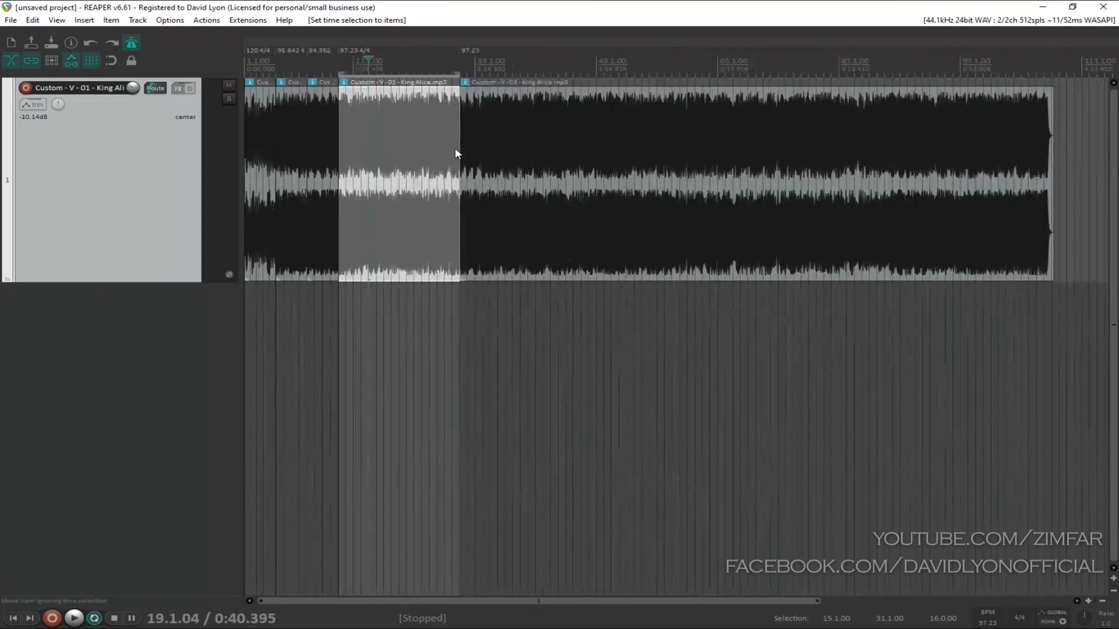
pyautogui.scroll(1, 435, 156)
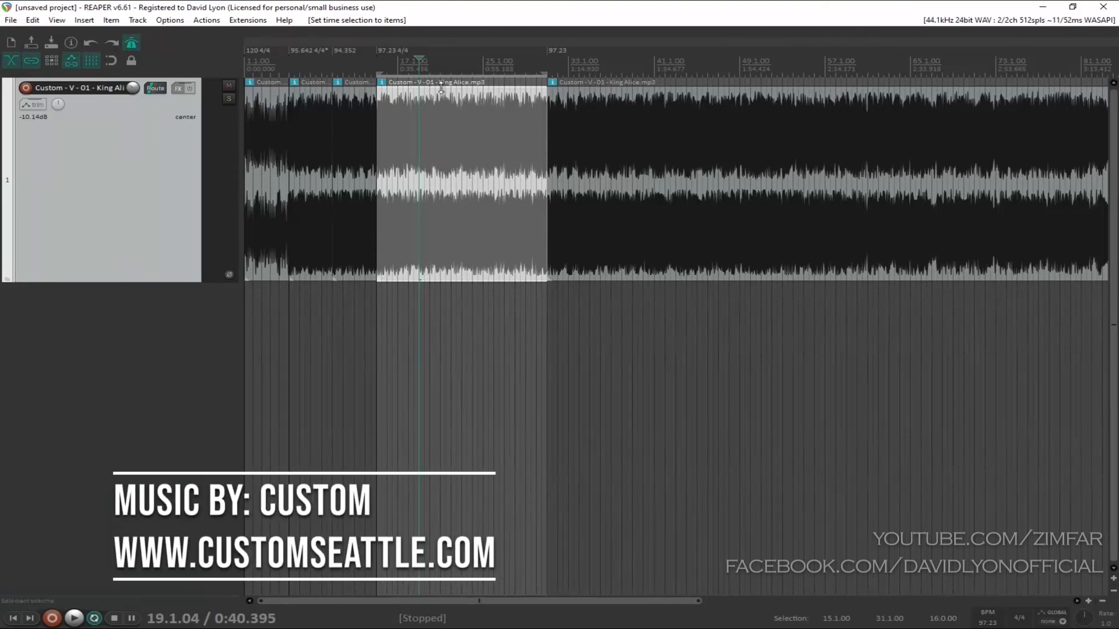
pyautogui.scroll(4, 502, 108)
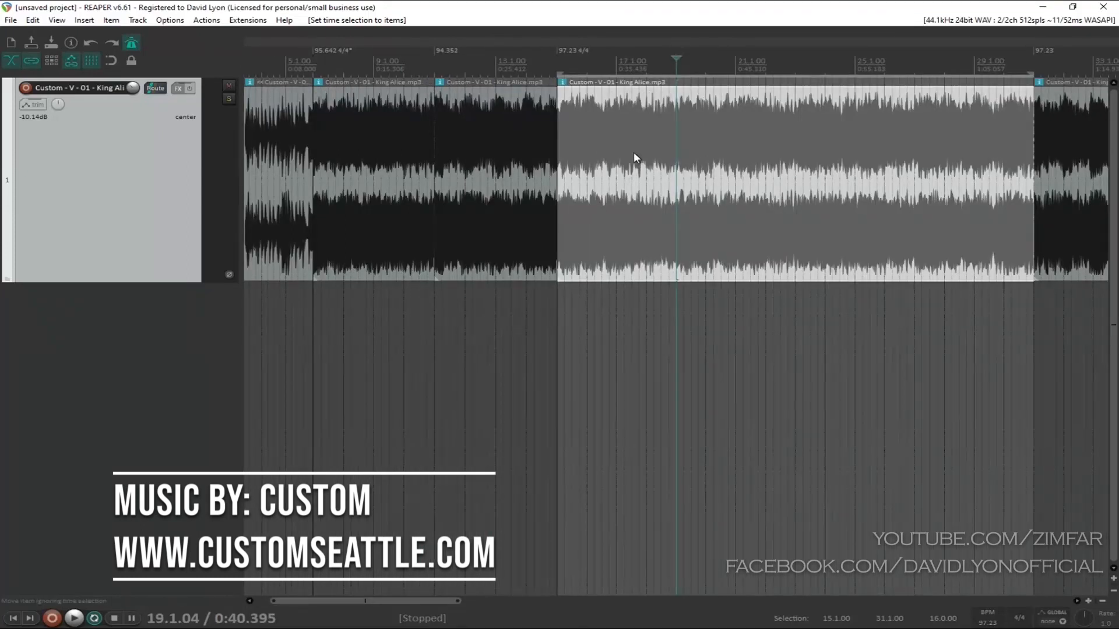
pyautogui.scroll(-4, 634, 153)
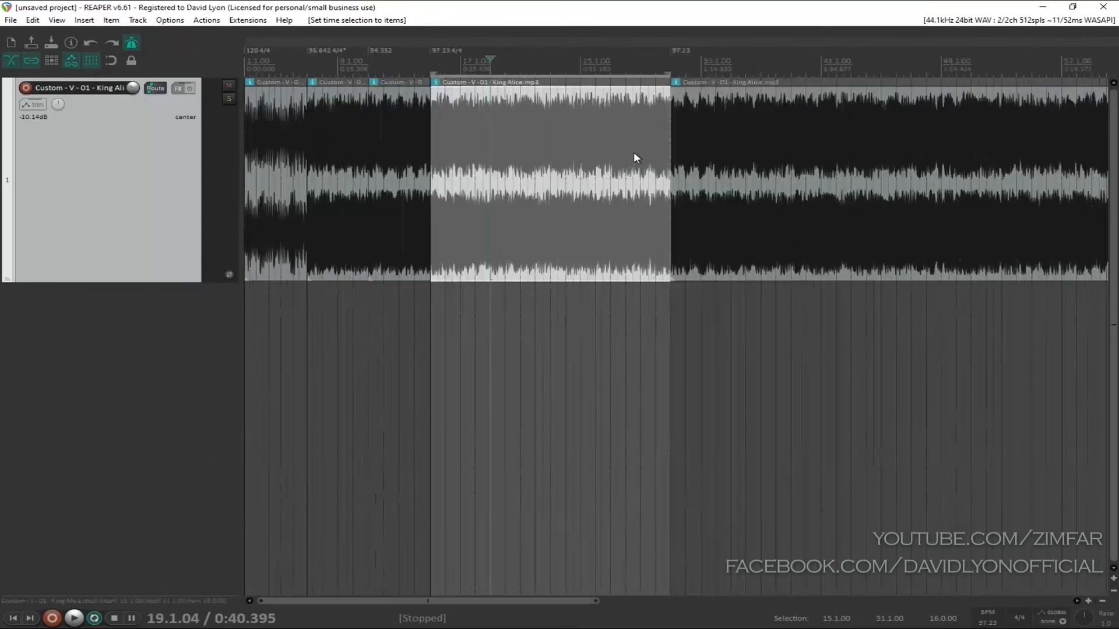